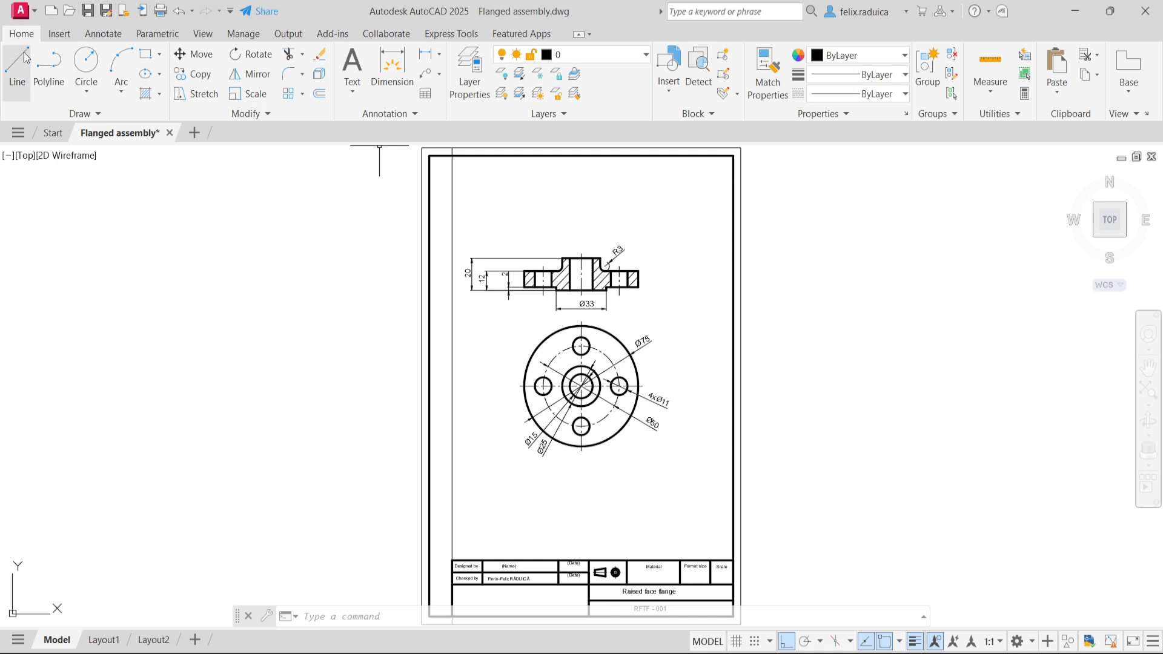
Step: Create a new drawing from the acad.dwt template and turn off its grid display
{"action": "left_click", "coordinate": [13, 12]}
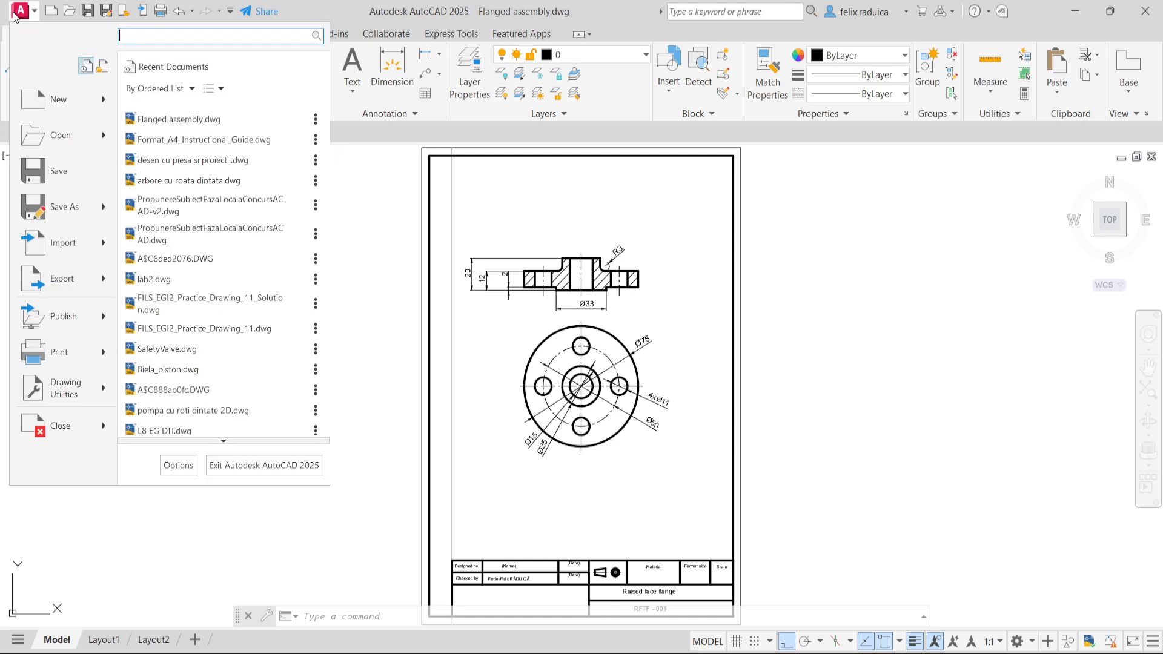
{"action": "left_click", "coordinate": [40, 96]}
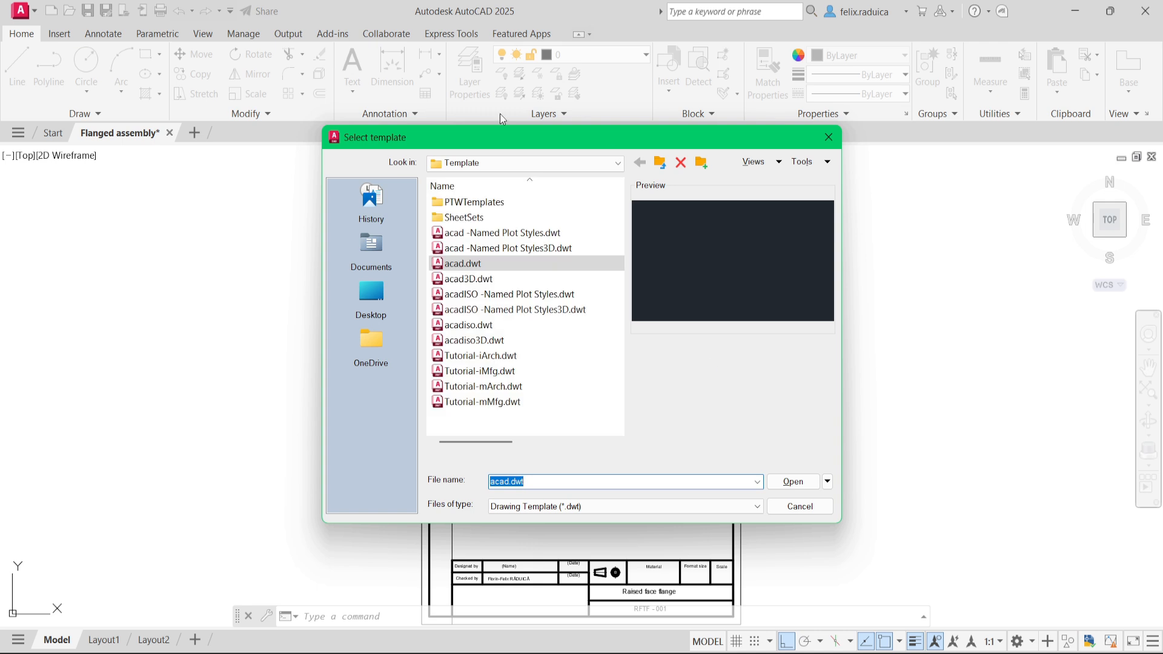
{"action": "double_click", "coordinate": [496, 267]}
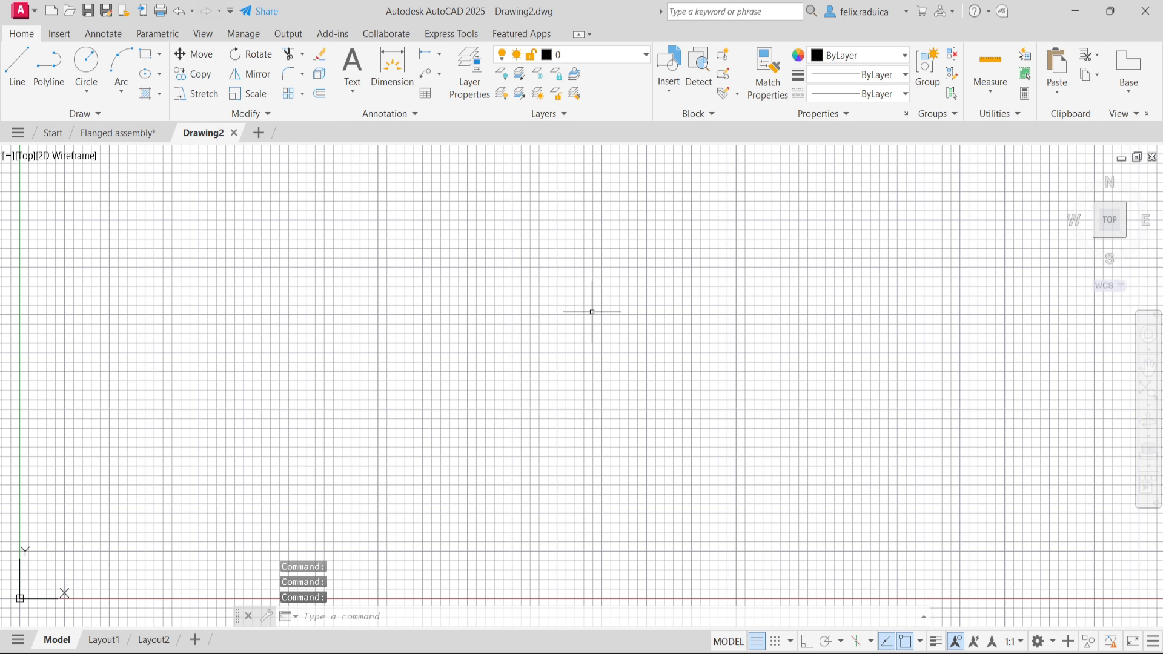
{"action": "key", "text": "F7"}
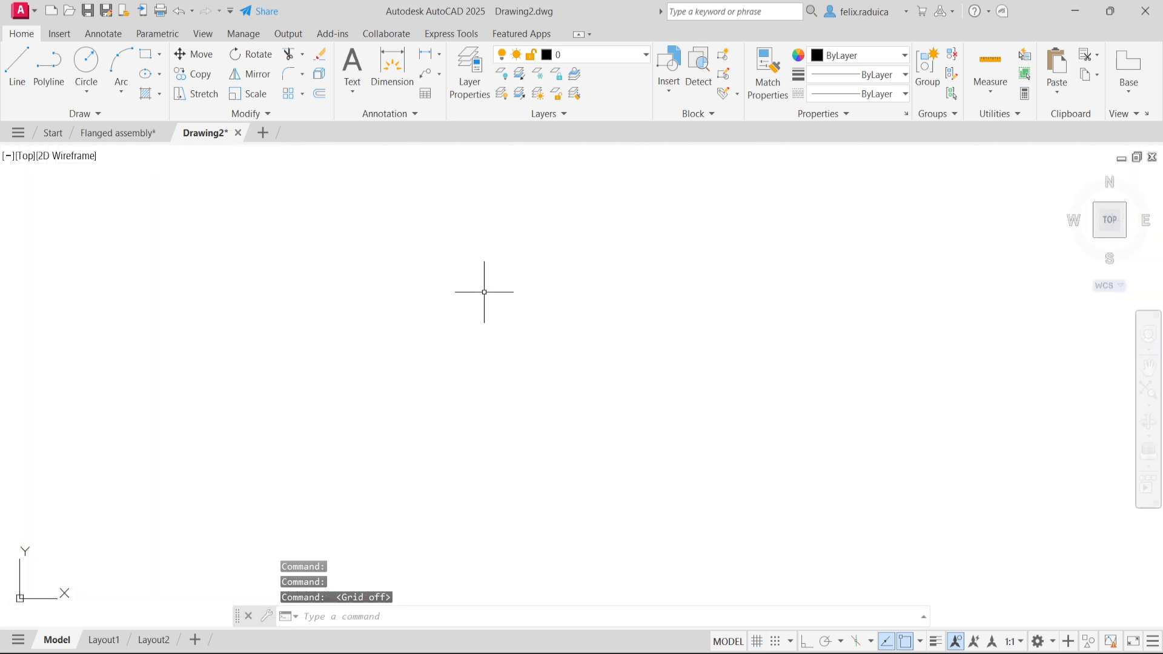
Step: Set the drawing's insertion scale units to Millimeters with the UNITS command
{"action": "type", "text": "units"}
{"action": "key", "text": "Return"}
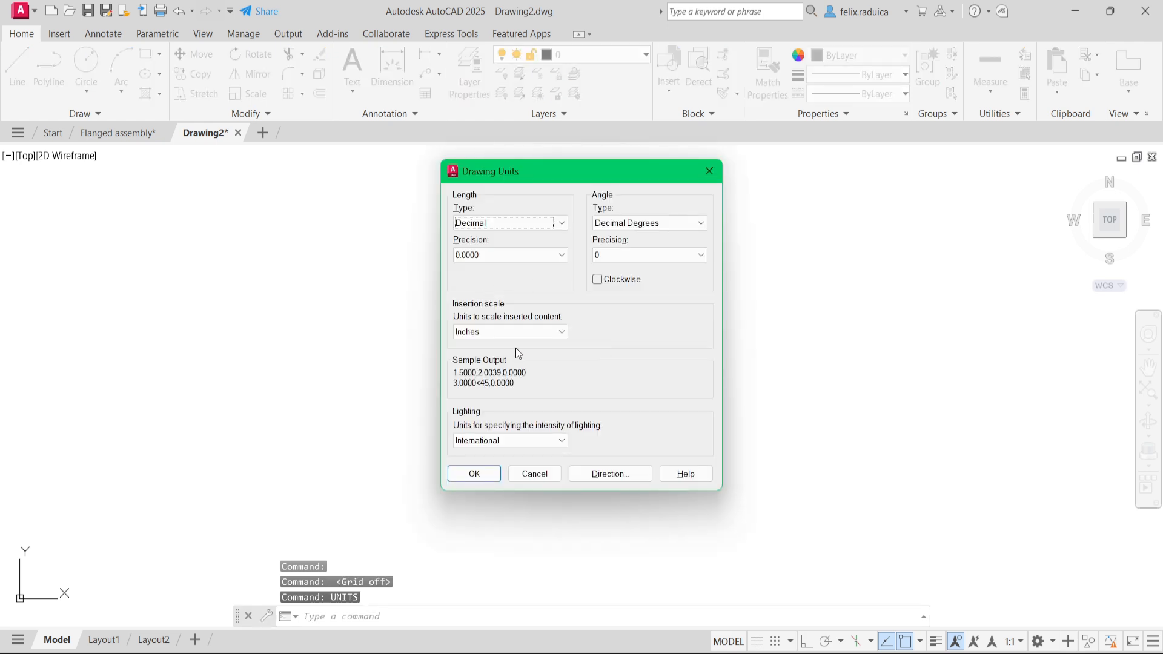
{"action": "left_click", "coordinate": [516, 332]}
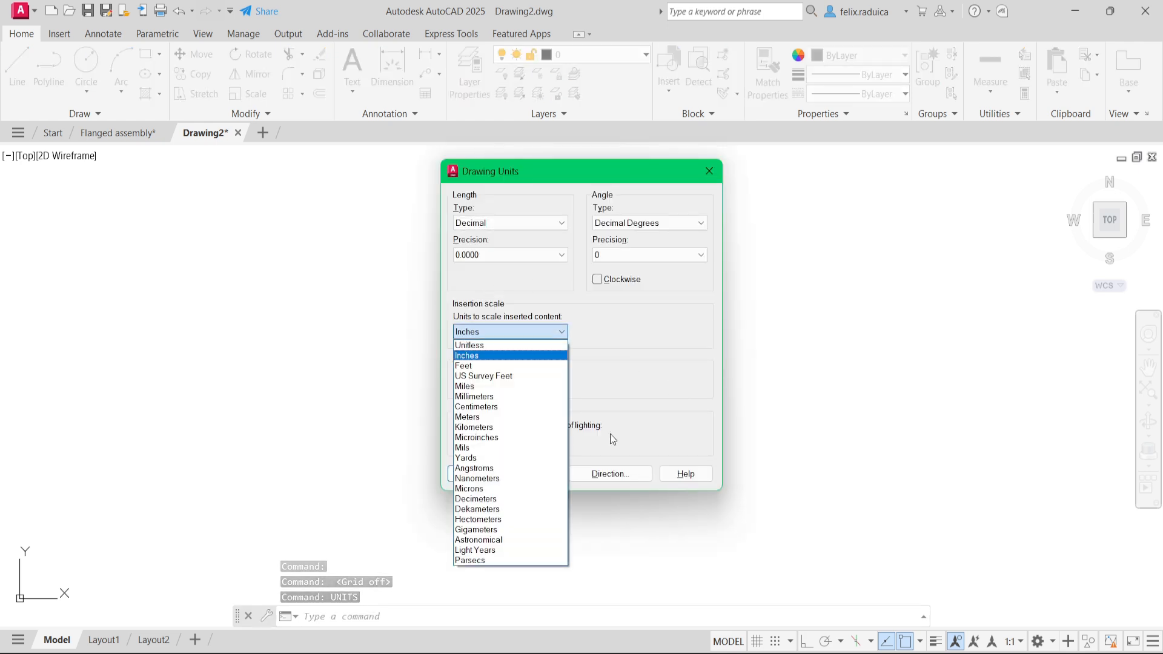
{"action": "left_click", "coordinate": [519, 393]}
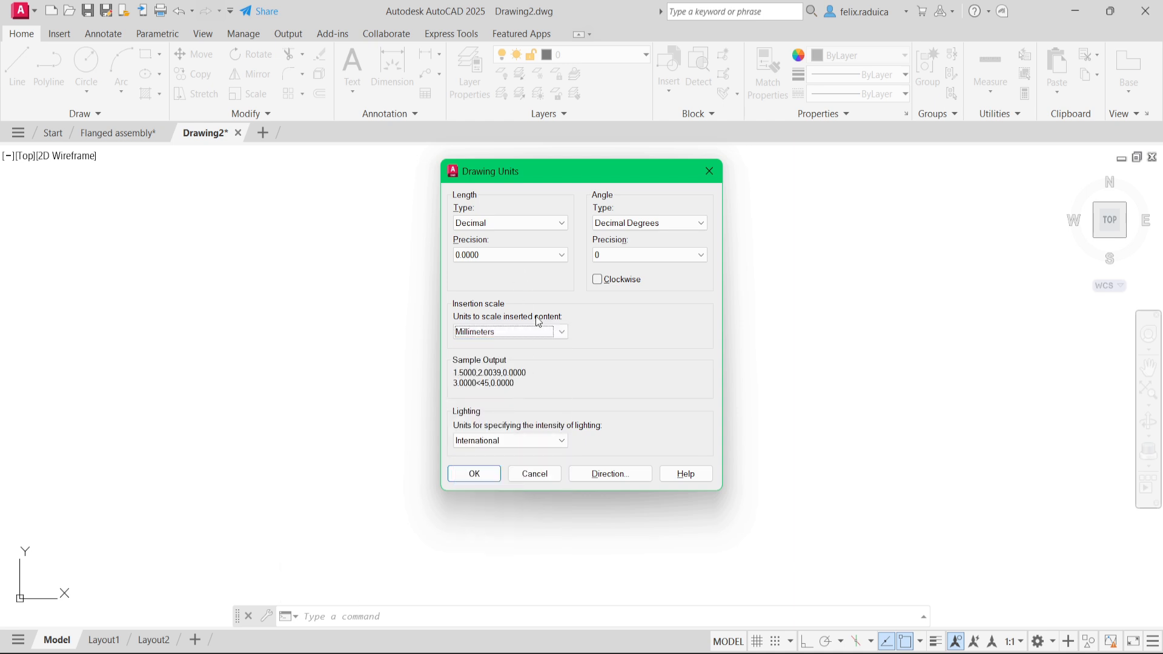
{"action": "left_click", "coordinate": [492, 473]}
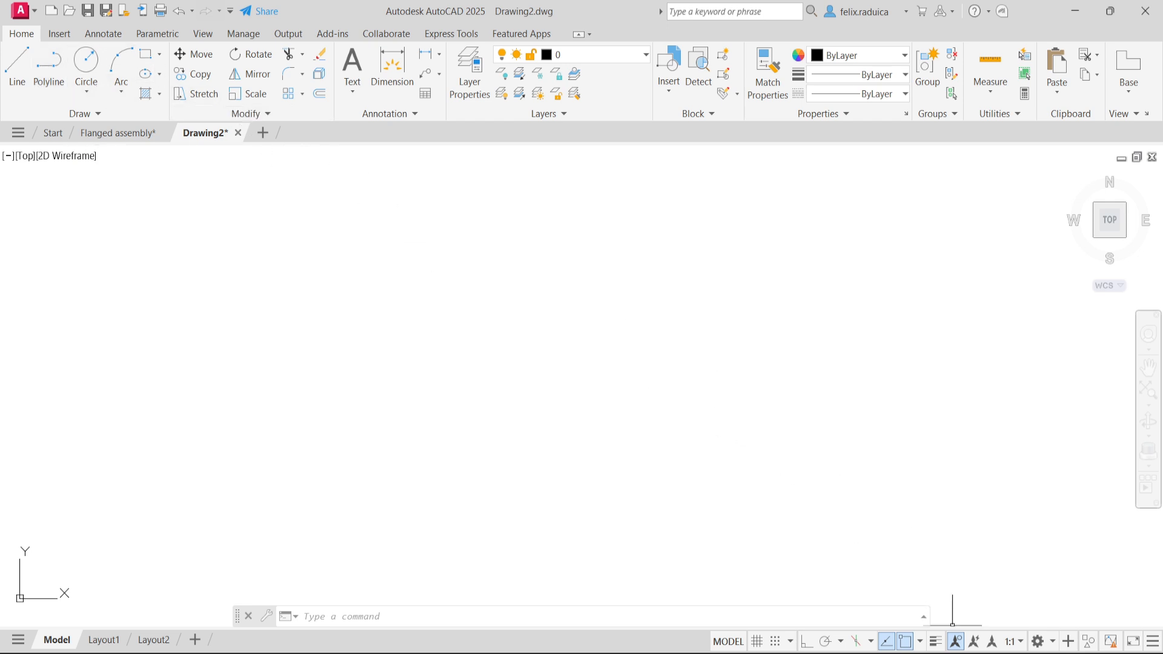
Step: Switch to the 3D Basics workspace, set the SW Isometric view and look through the available visual styles
{"action": "left_click", "coordinate": [1053, 643]}
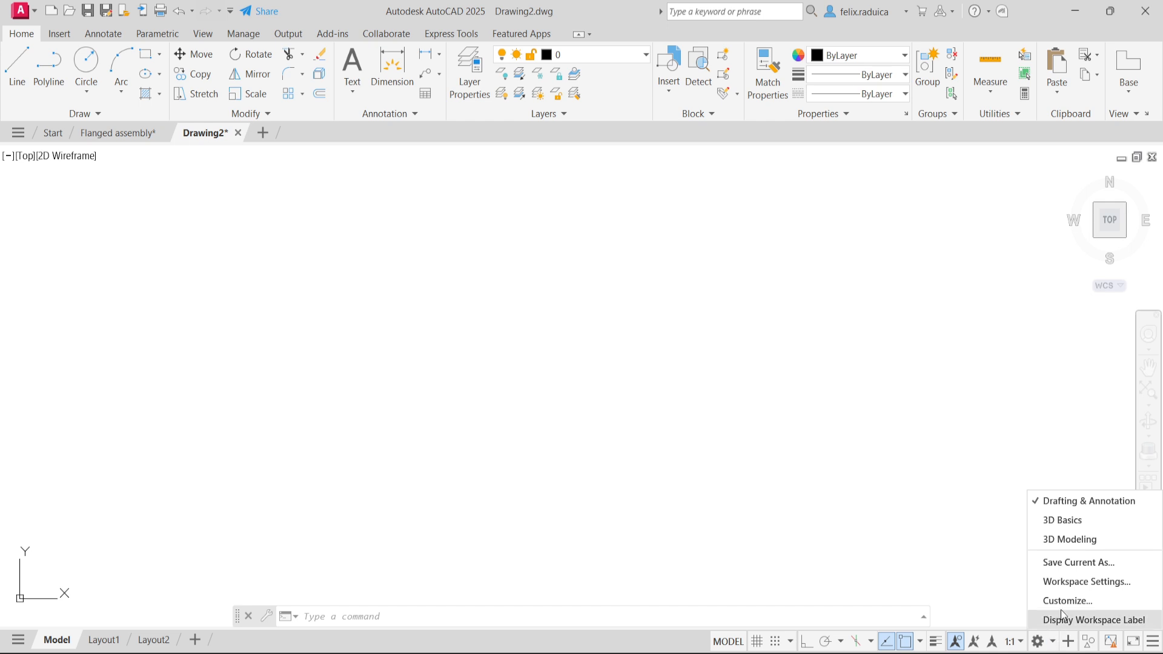
{"action": "left_click", "coordinate": [1046, 526]}
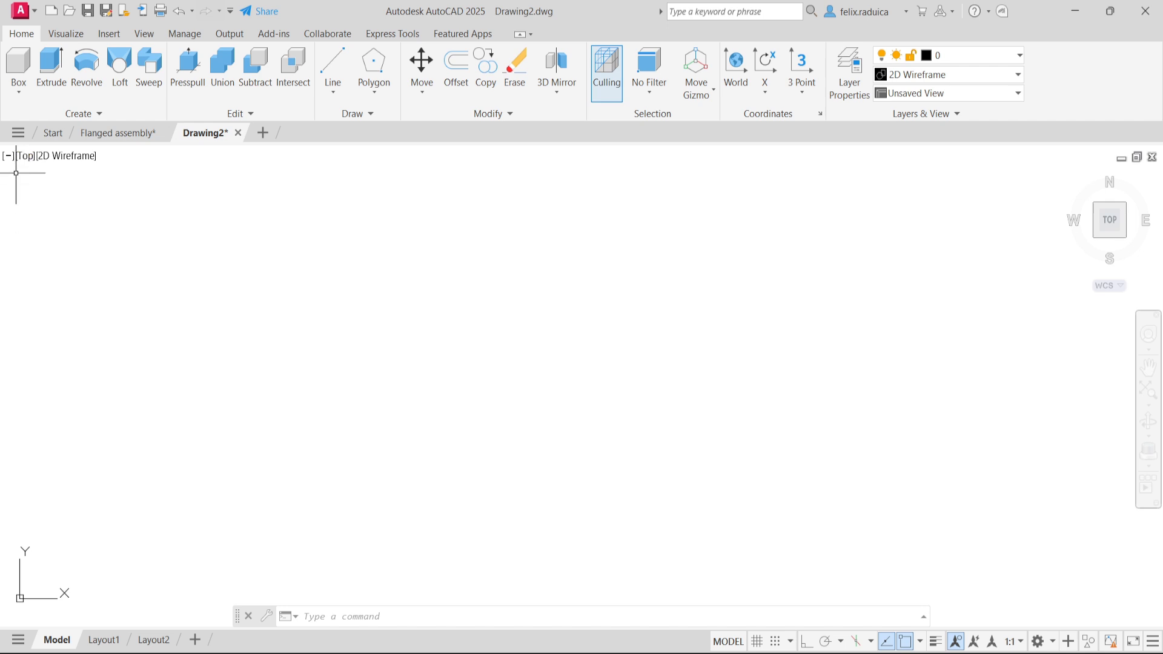
{"action": "left_click", "coordinate": [25, 157]}
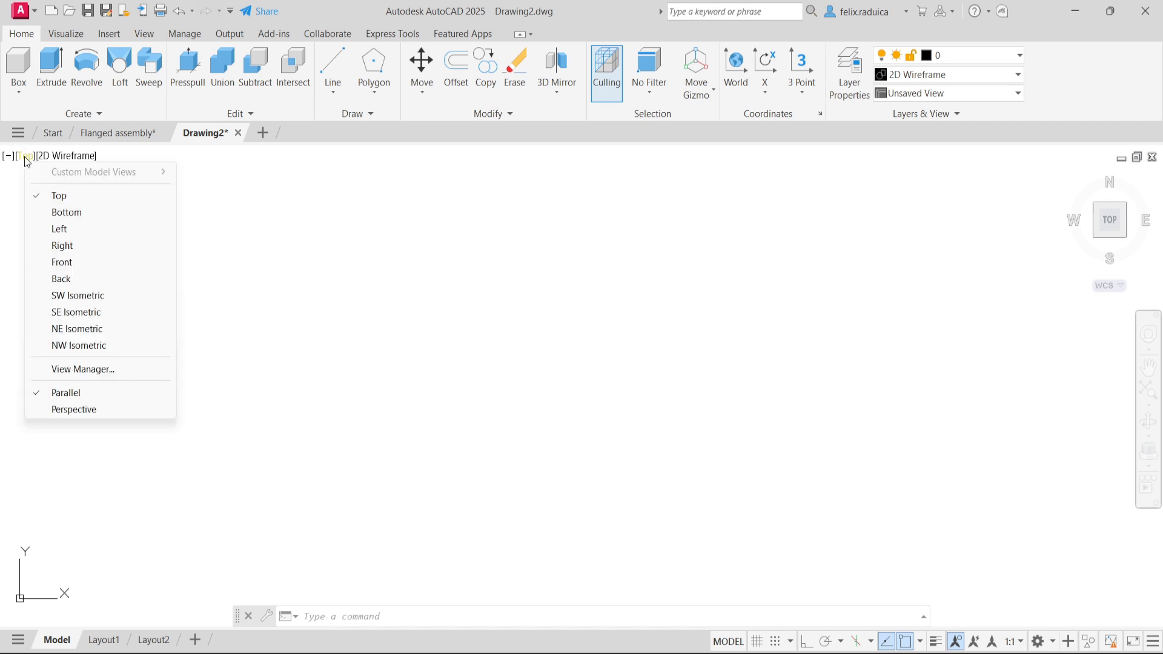
{"action": "left_click", "coordinate": [100, 298]}
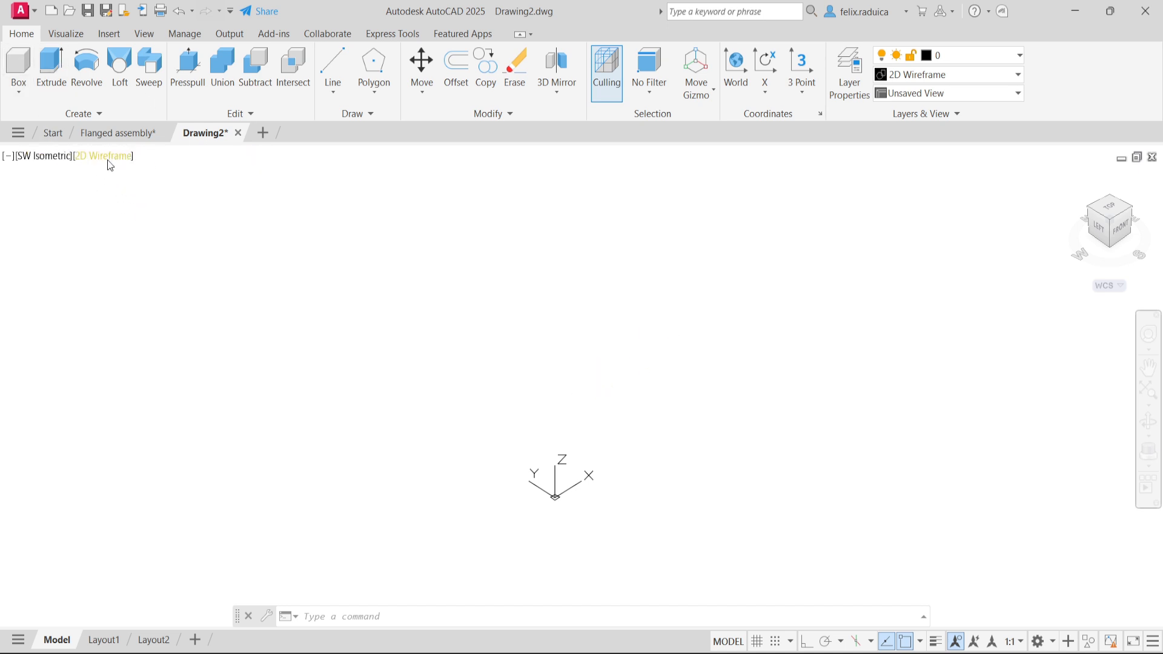
{"action": "left_click", "coordinate": [103, 157]}
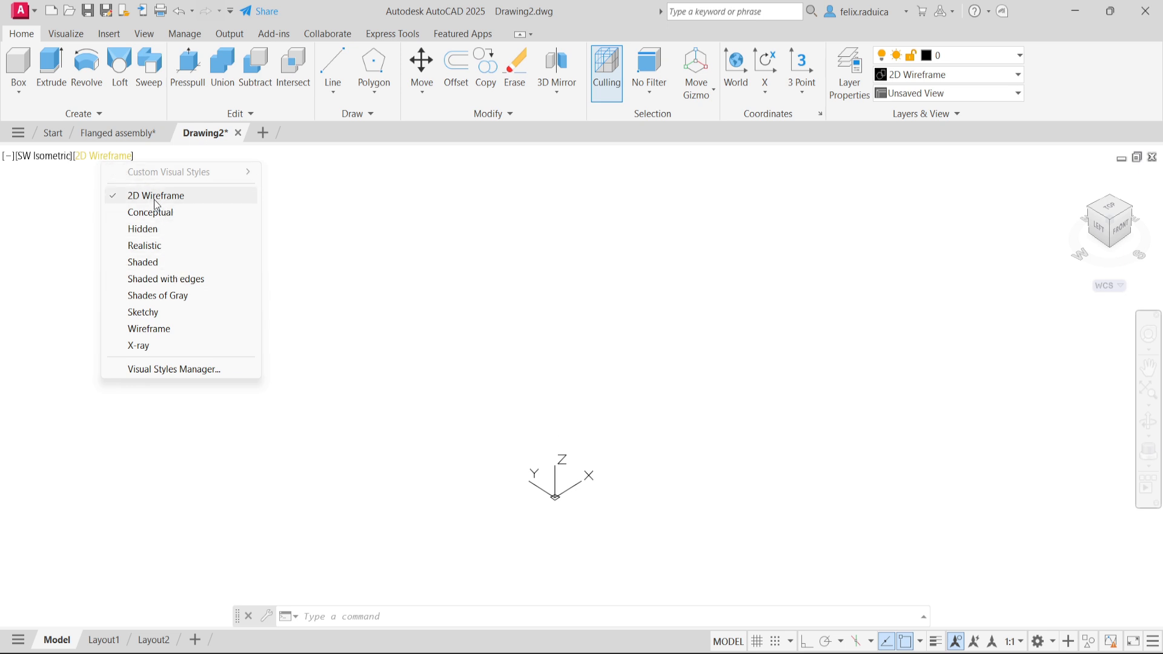
{"action": "left_click", "coordinate": [86, 221]}
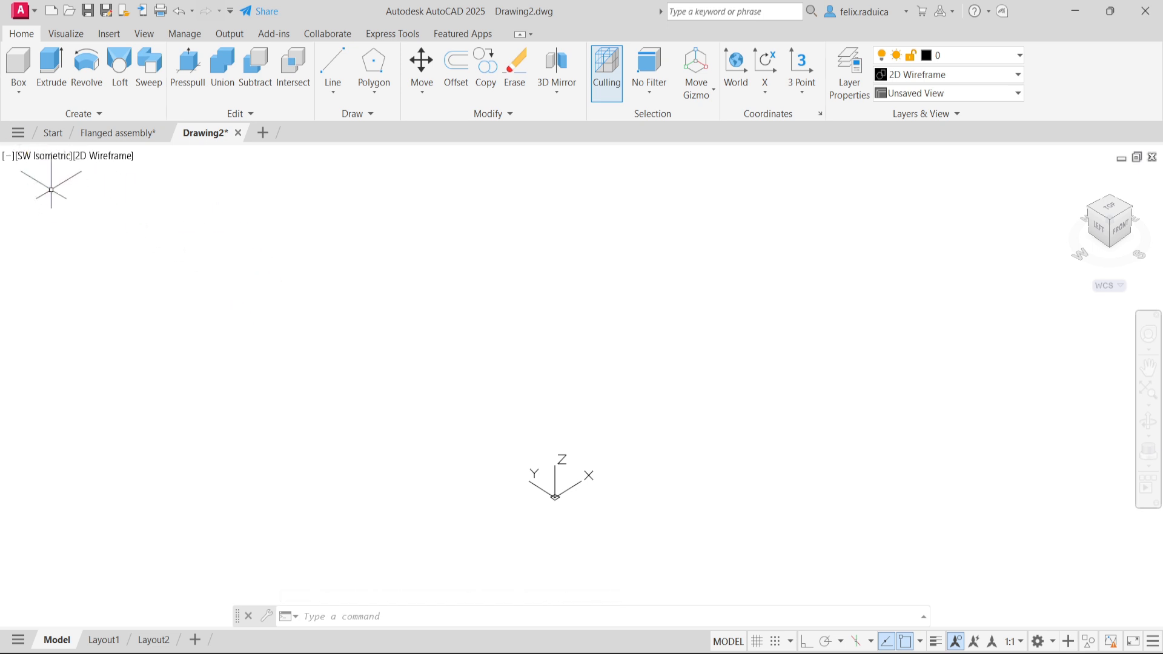
Step: Restore the Top view and return to the Drafting & Annotation workspace
{"action": "left_click", "coordinate": [30, 155]}
{"action": "left_click", "coordinate": [67, 196]}
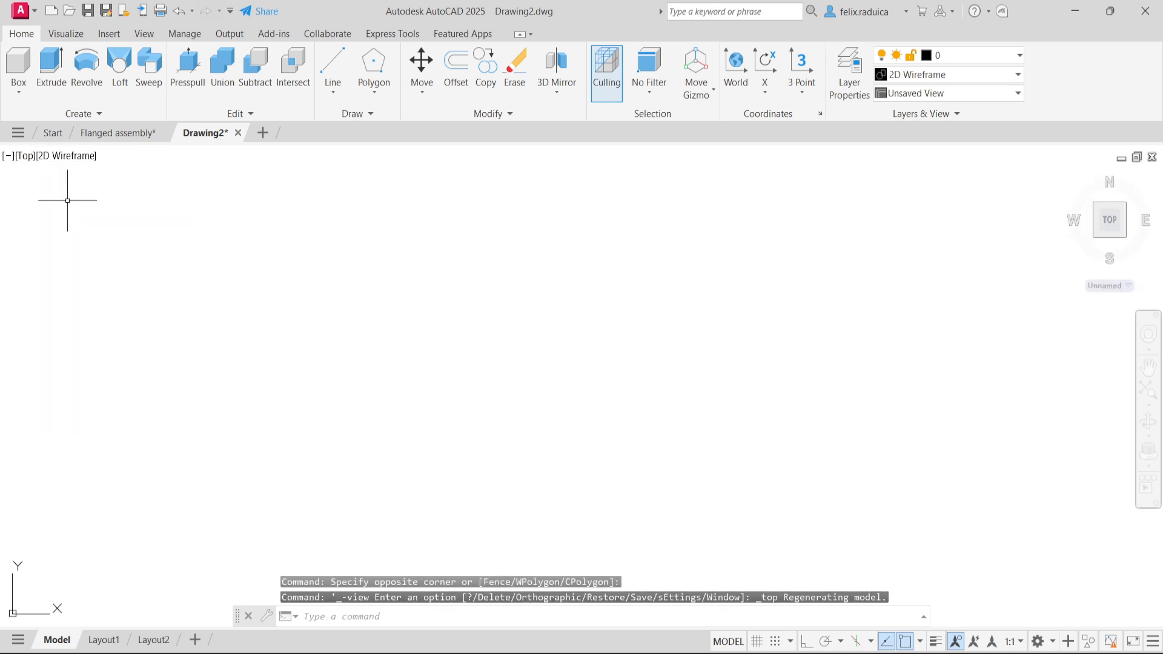
{"action": "middle_click", "coordinate": [295, 245]}
{"action": "middle_click", "coordinate": [295, 245]}
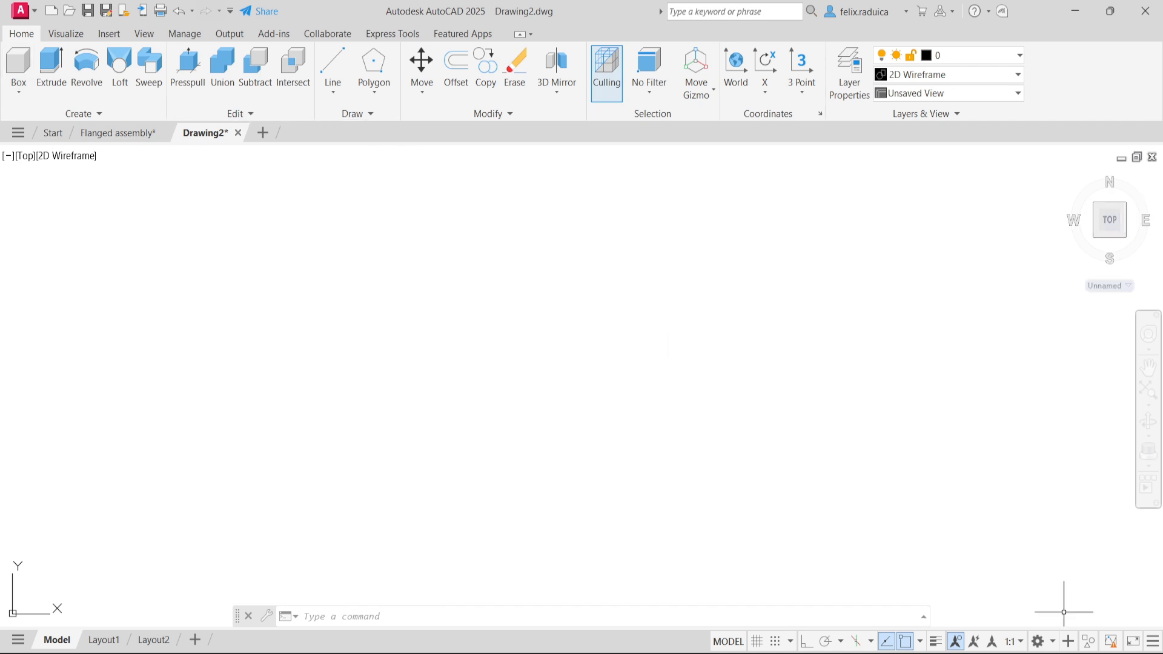
{"action": "left_click", "coordinate": [1057, 644]}
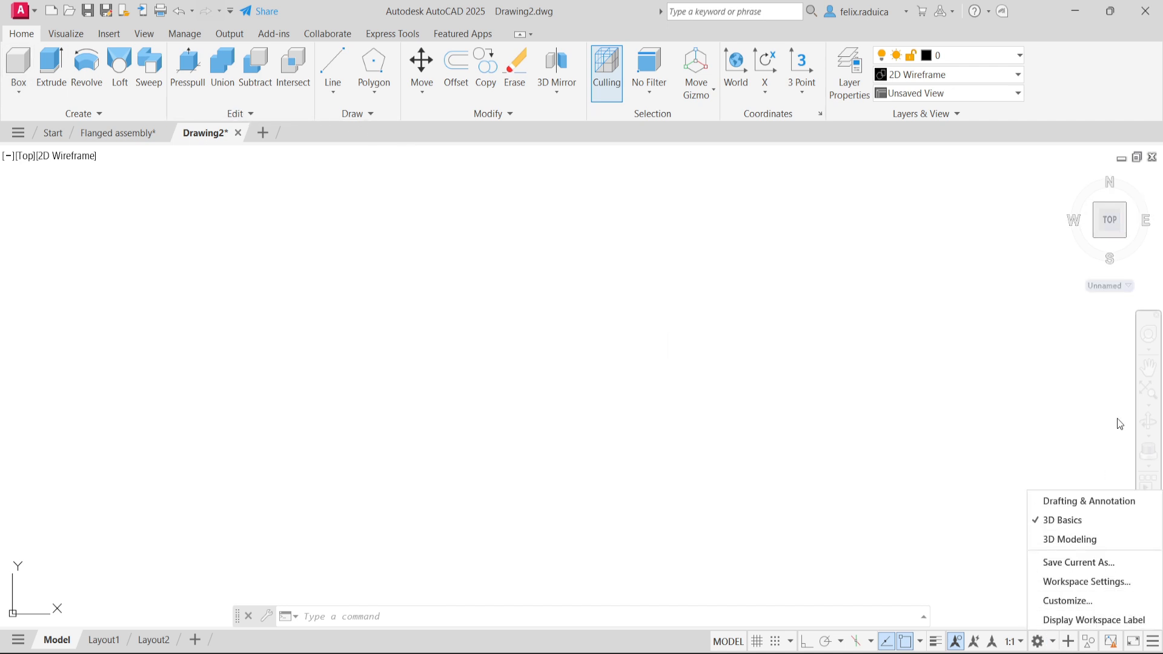
{"action": "left_click", "coordinate": [1067, 501]}
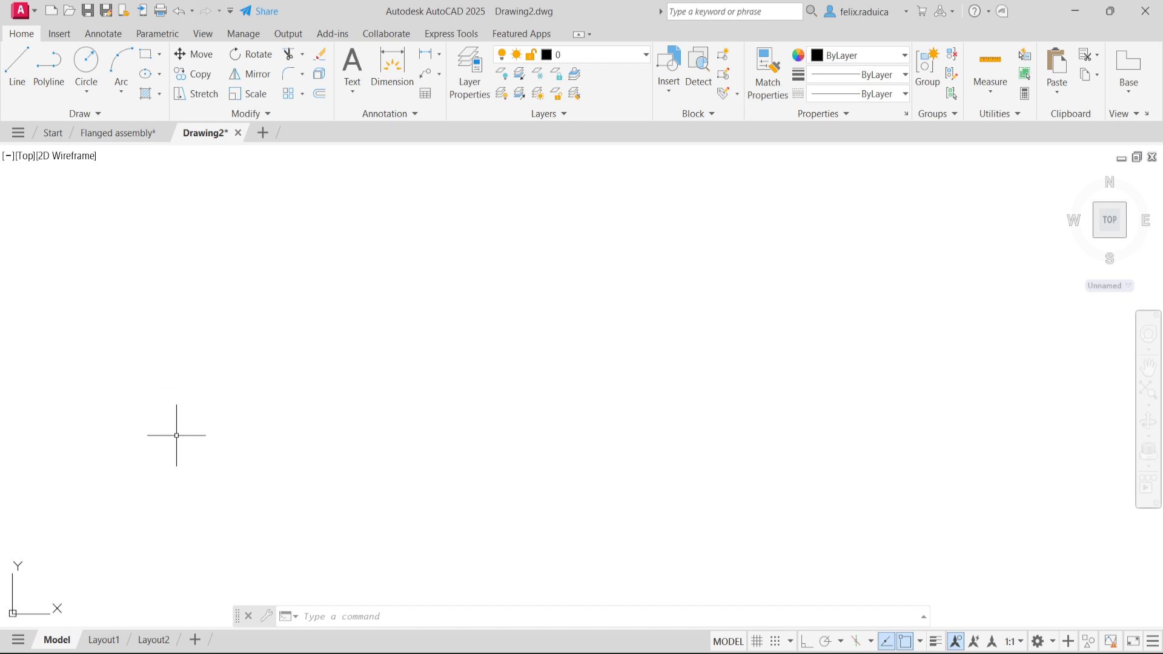
Step: Draw a rectangle with its first corner at the origin 0,0 and the opposite corner at X 60
{"action": "scroll", "coordinate": [140, 533], "scroll_direction": "down", "scroll_amount": 2}
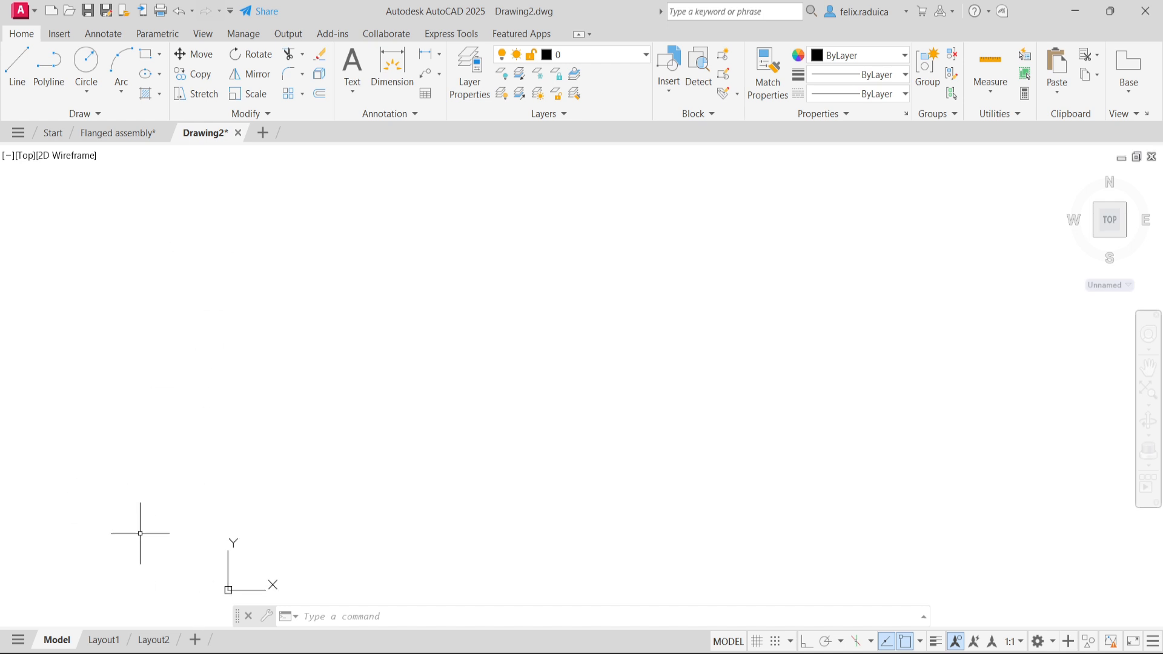
{"action": "middle_click_drag", "start_coordinate": [325, 572], "coordinate": [210, 472]}
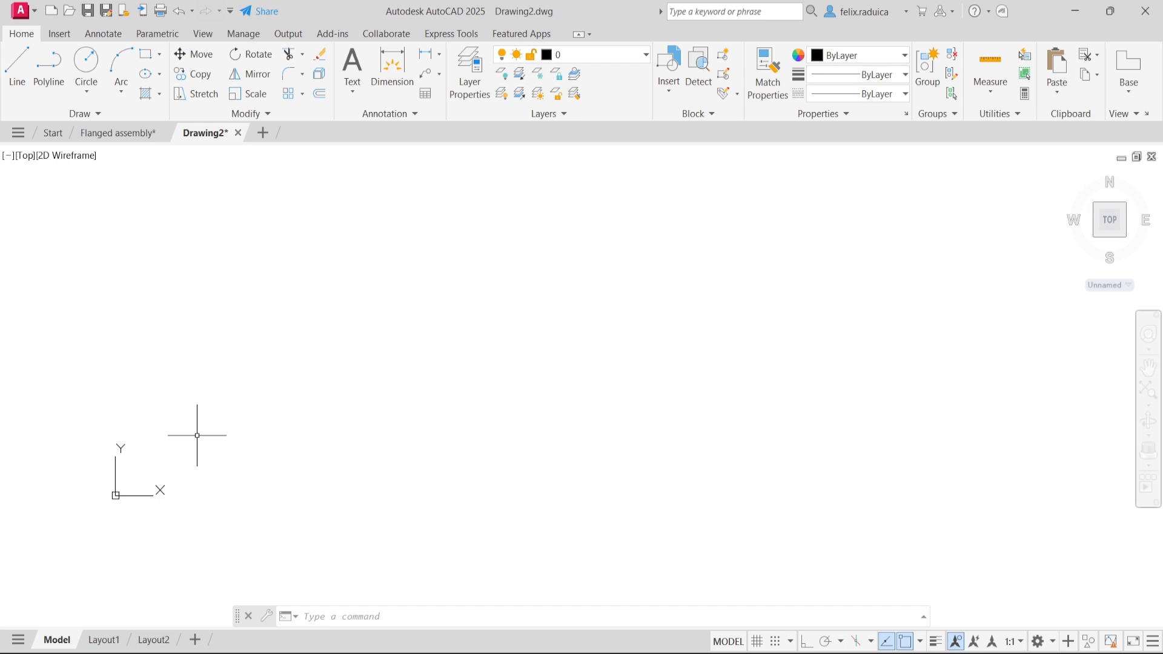
{"action": "type", "text": "rec"}
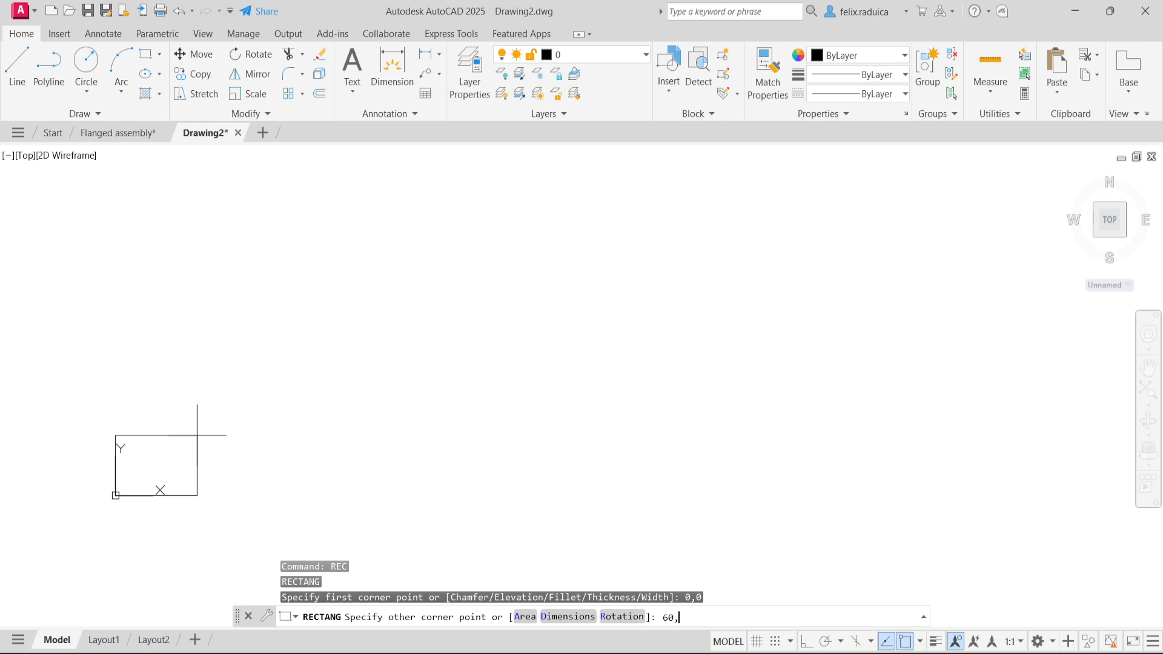
{"action": "key", "text": "Return"}
{"action": "scroll", "coordinate": [197, 435], "scroll_direction": "down", "scroll_amount": 5}
{"action": "middle_click", "coordinate": [182, 355]}
{"action": "middle_click", "coordinate": [182, 355]}
{"action": "scroll", "coordinate": [181, 351], "scroll_direction": "down", "scroll_amount": 4}
{"action": "scroll", "coordinate": [290, 375], "scroll_direction": "down", "scroll_amount": 2}
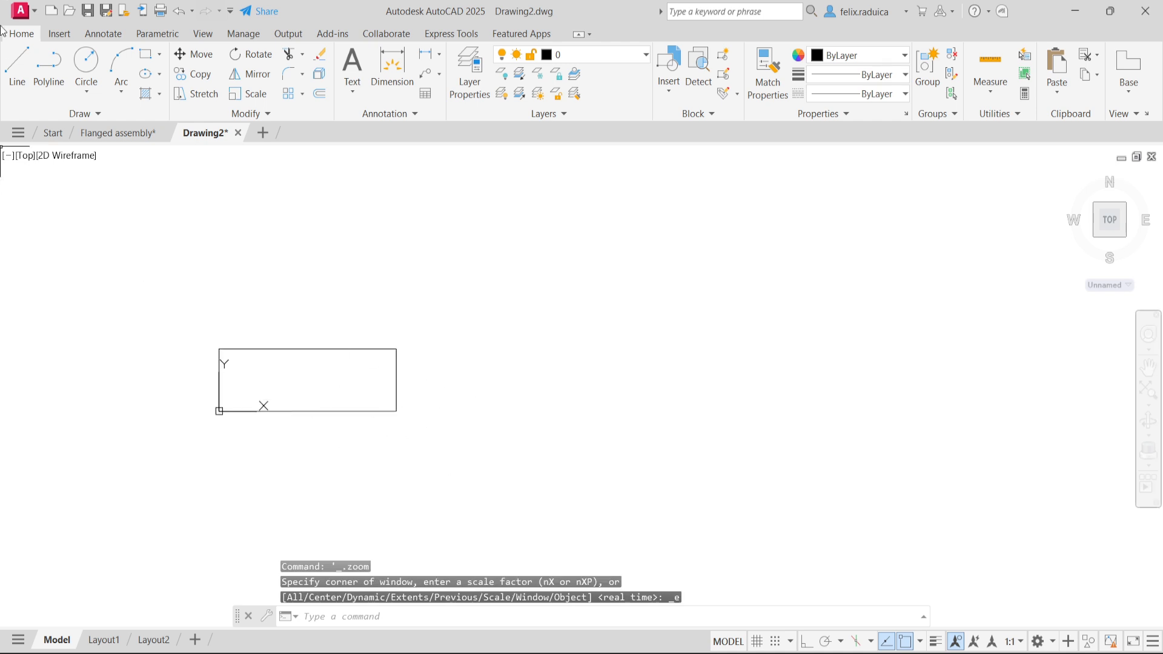
Step: Show the rectangle in the SW Isometric view
{"action": "left_click", "coordinate": [25, 156]}
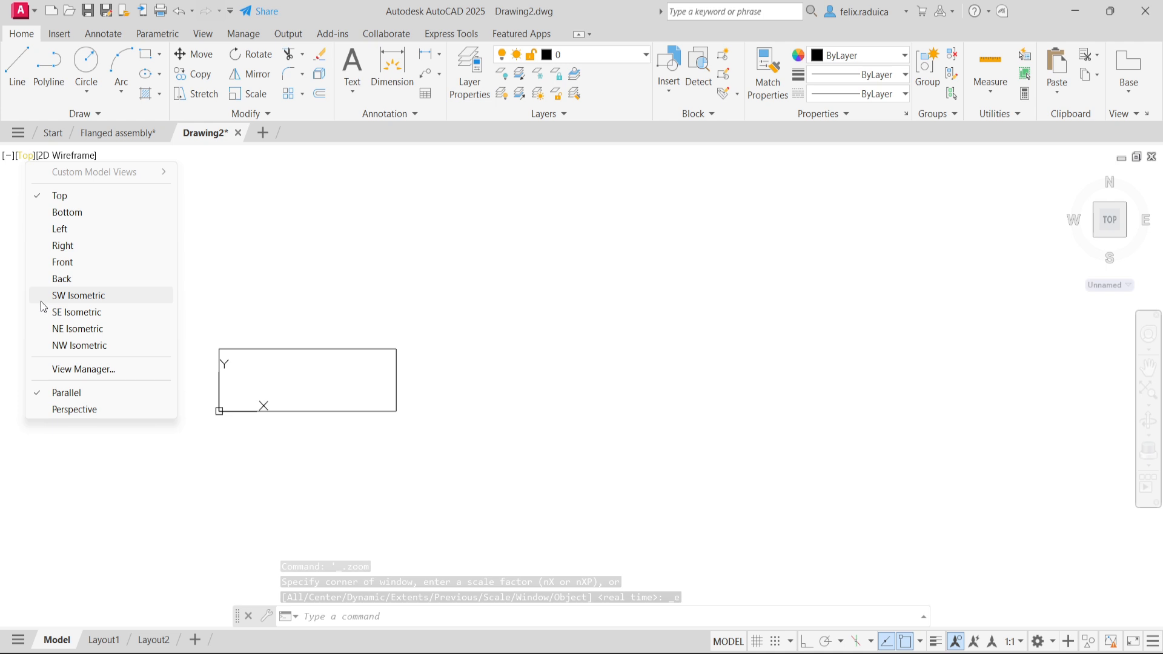
{"action": "left_click", "coordinate": [77, 296]}
{"action": "scroll", "coordinate": [377, 502], "scroll_direction": "down", "scroll_amount": 6}
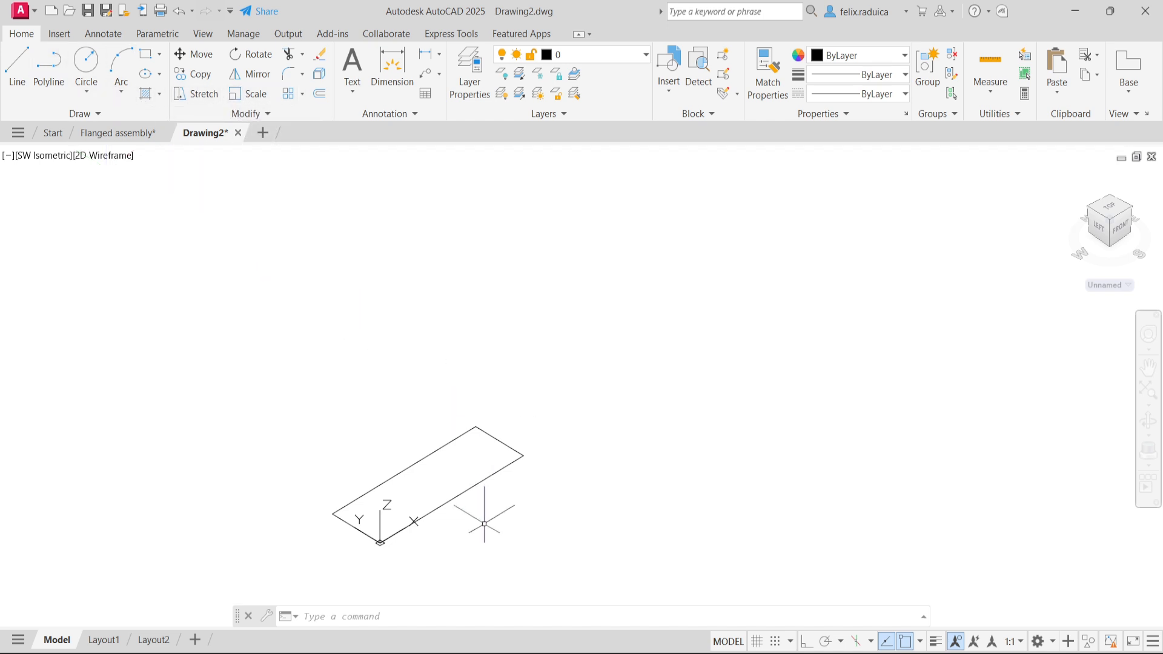
Step: Extrude the rectangle upward along Z into a solid box
{"action": "type", "text": "extrude"}
{"action": "key", "text": "Return"}
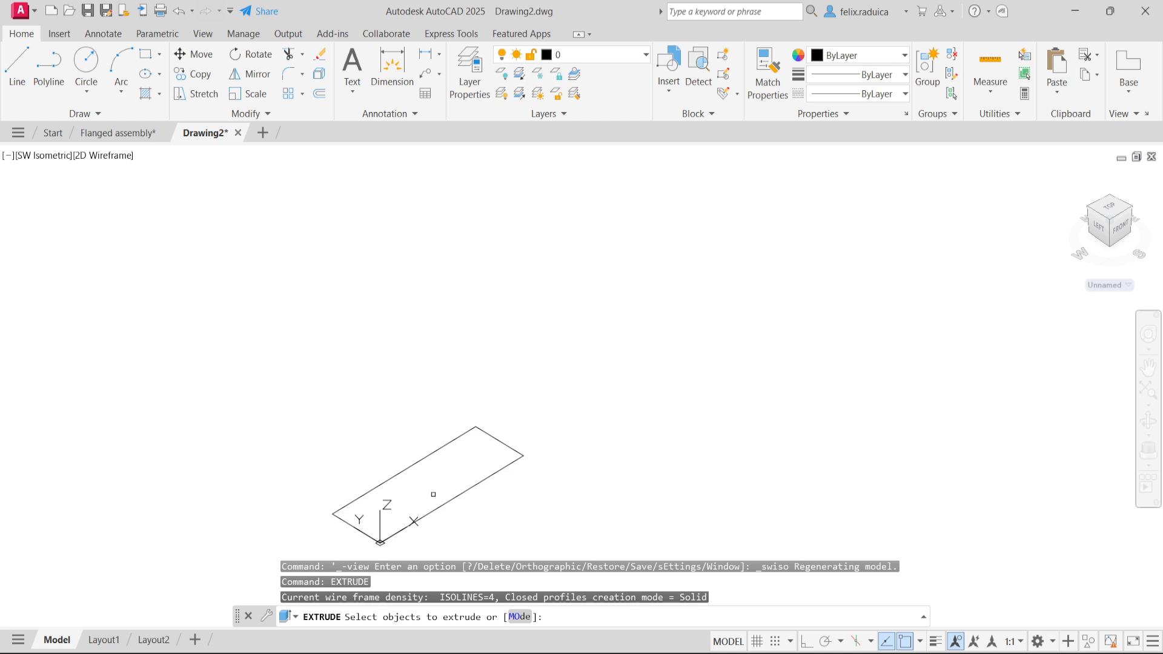
{"action": "left_click", "coordinate": [481, 482]}
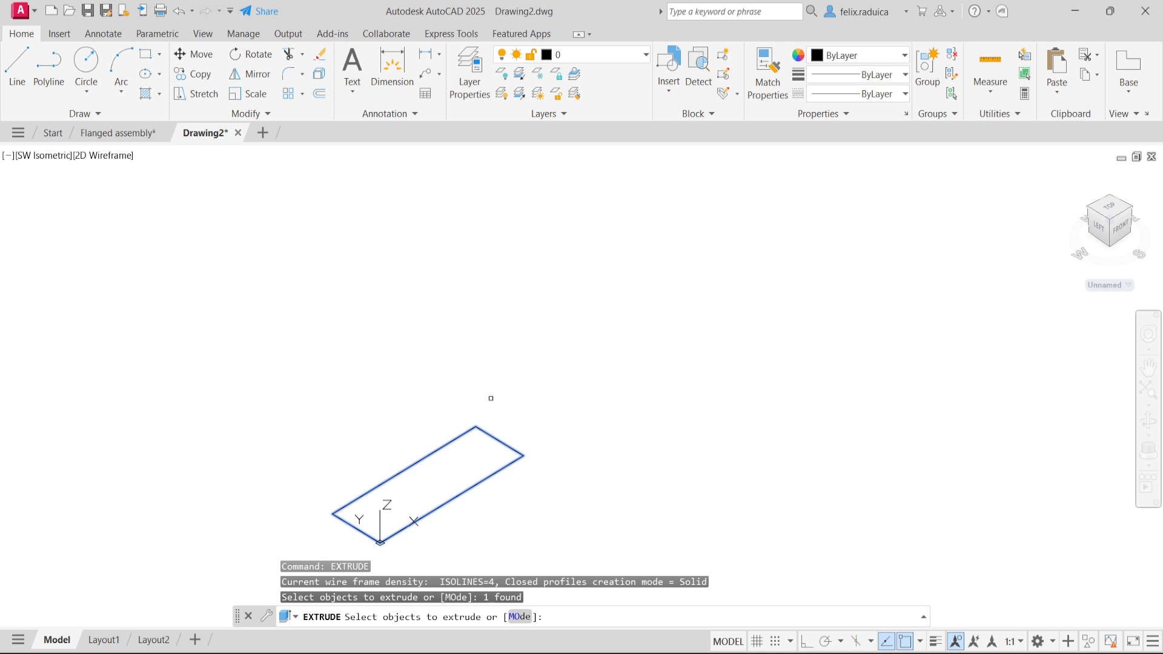
{"action": "key", "text": "Return"}
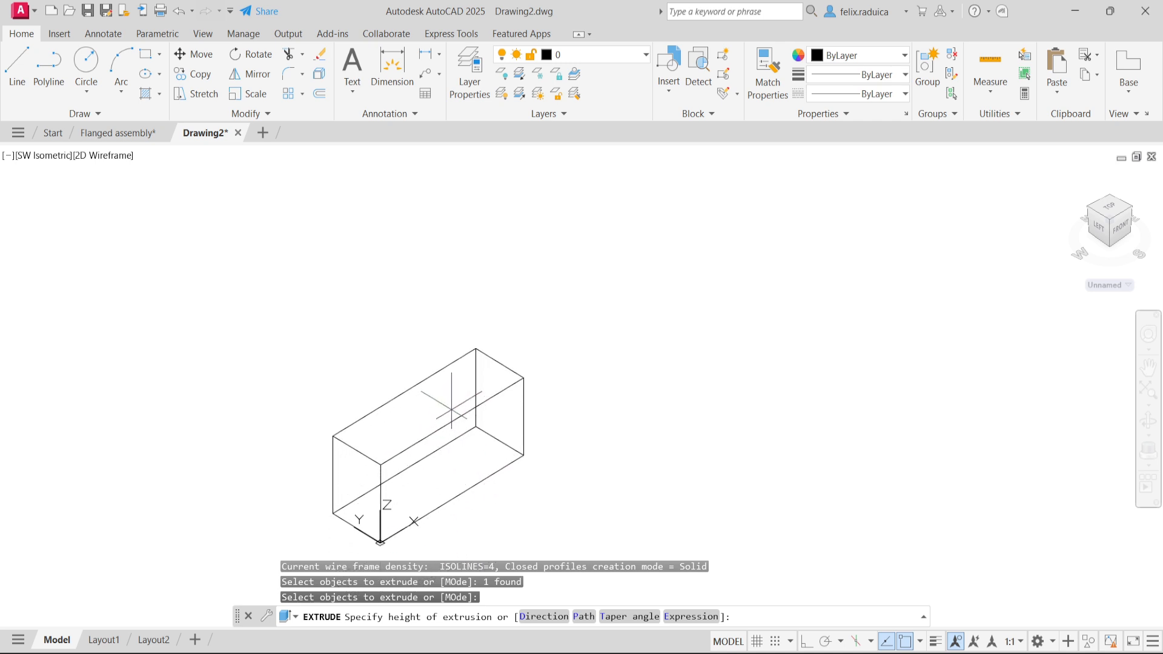
{"action": "key", "text": "Return"}
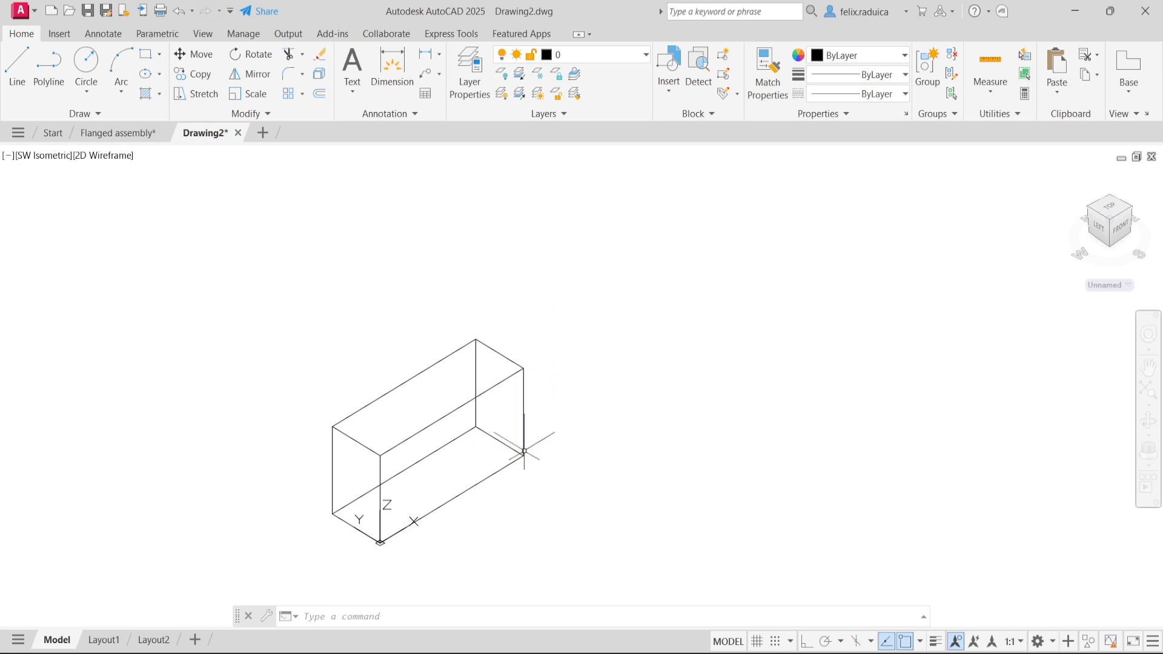
Step: Preview the box in the Conceptual, Hidden and Realistic visual styles, ending back in 2D Wireframe
{"action": "left_click", "coordinate": [111, 159]}
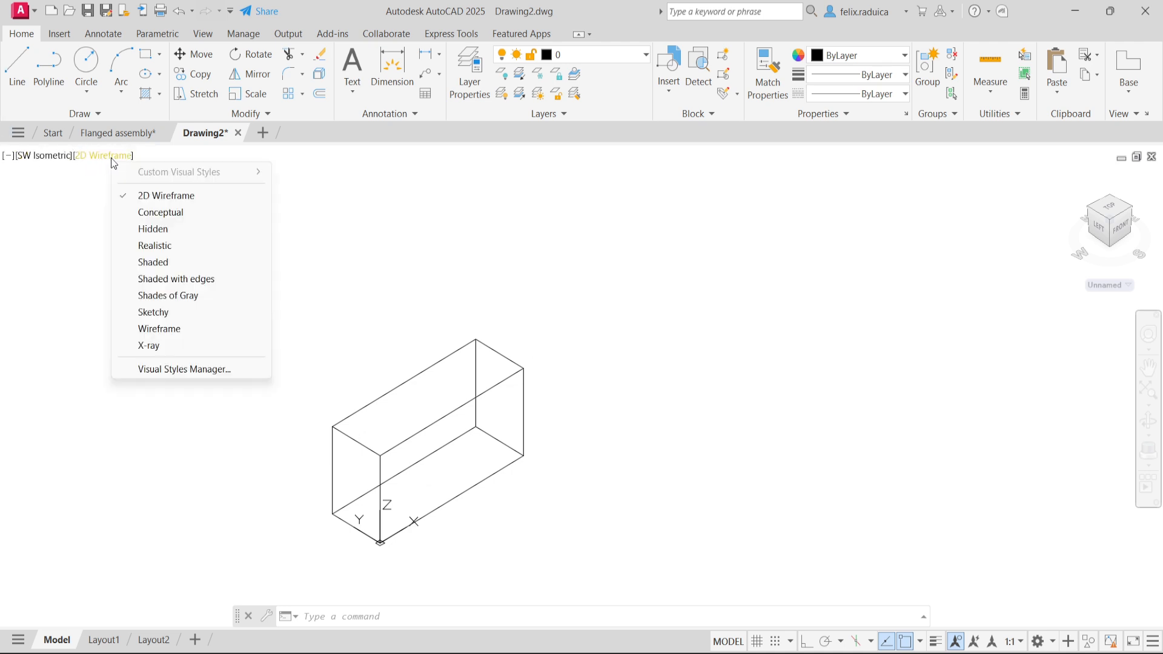
{"action": "left_click", "coordinate": [133, 212]}
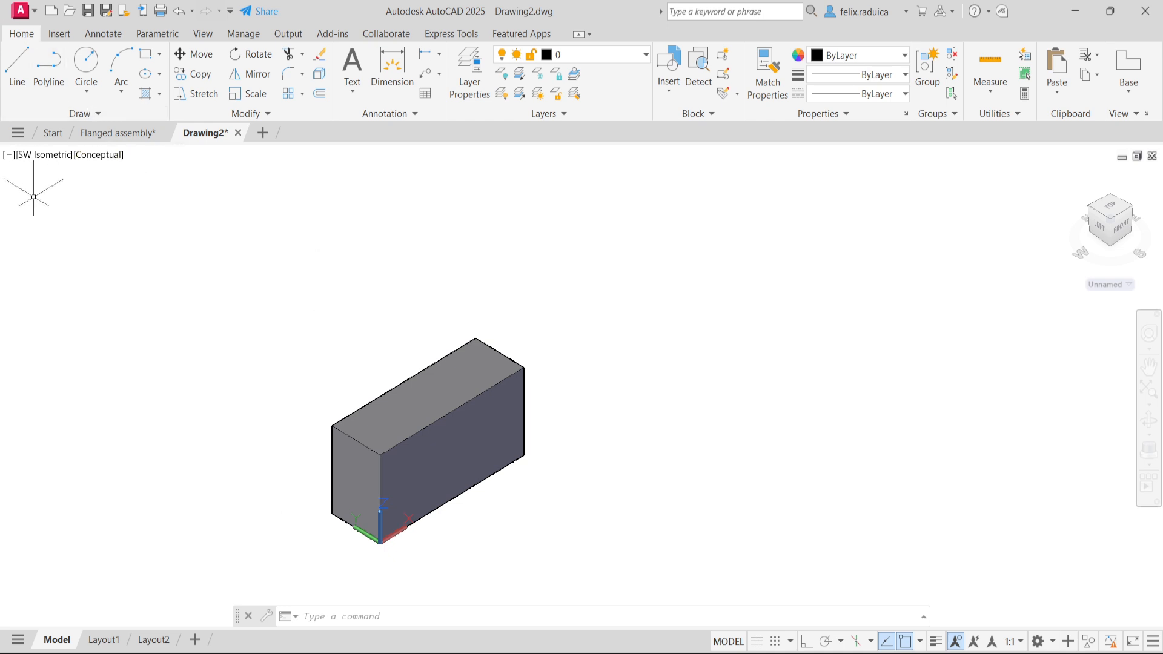
{"action": "left_click", "coordinate": [92, 158]}
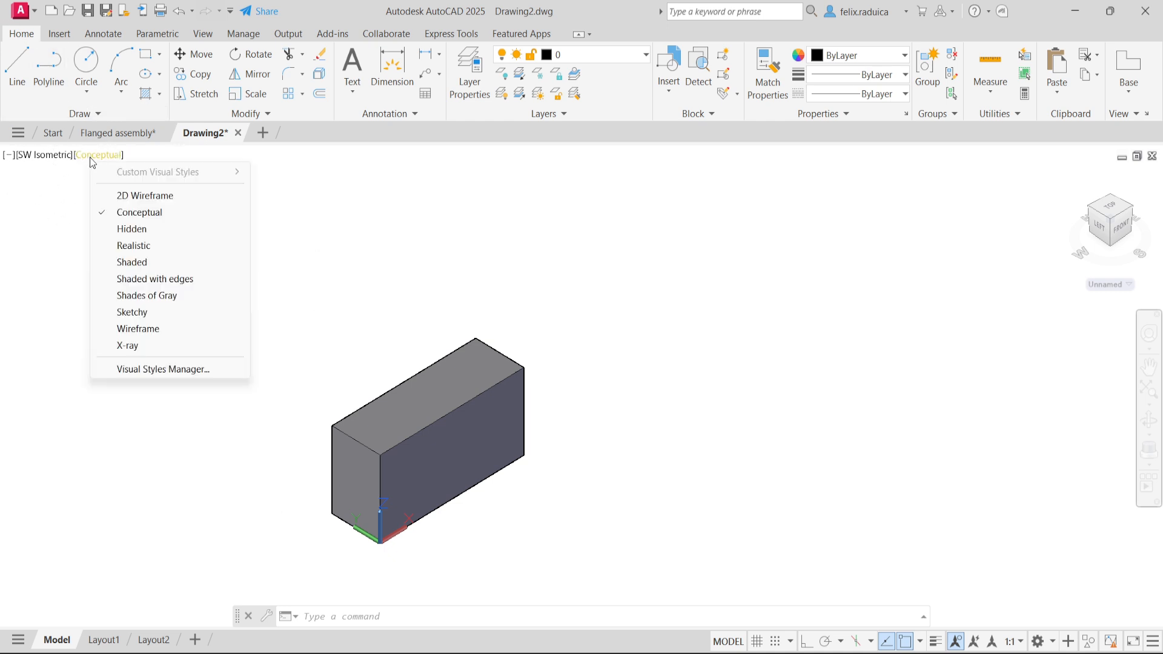
{"action": "left_click", "coordinate": [121, 231]}
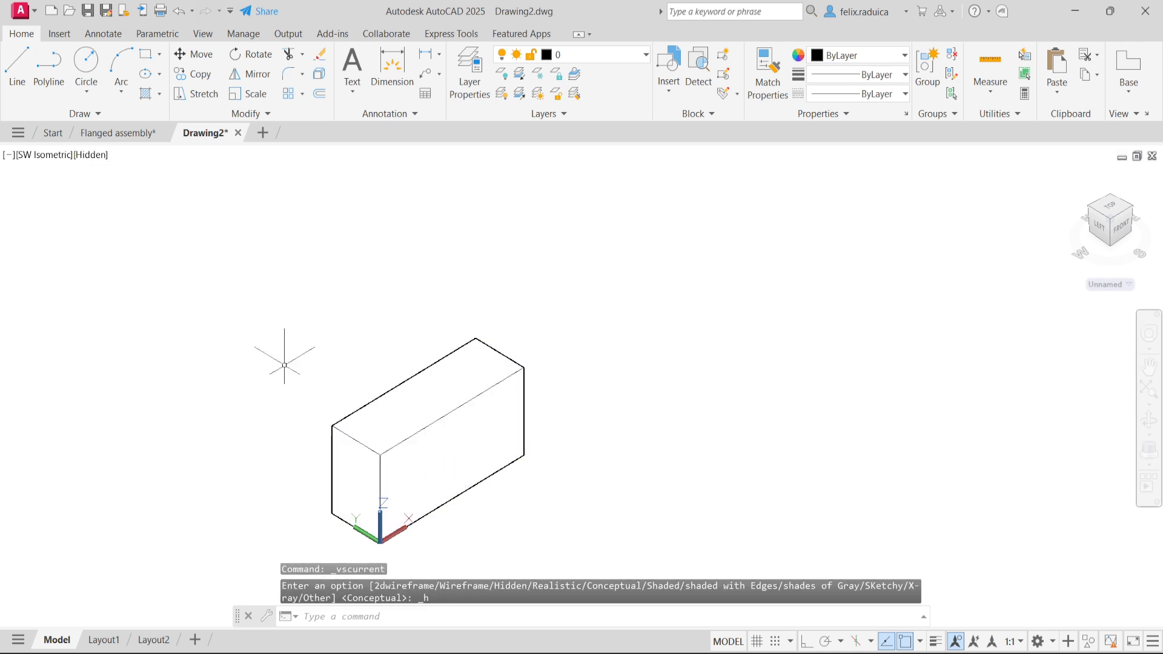
{"action": "left_click", "coordinate": [91, 155]}
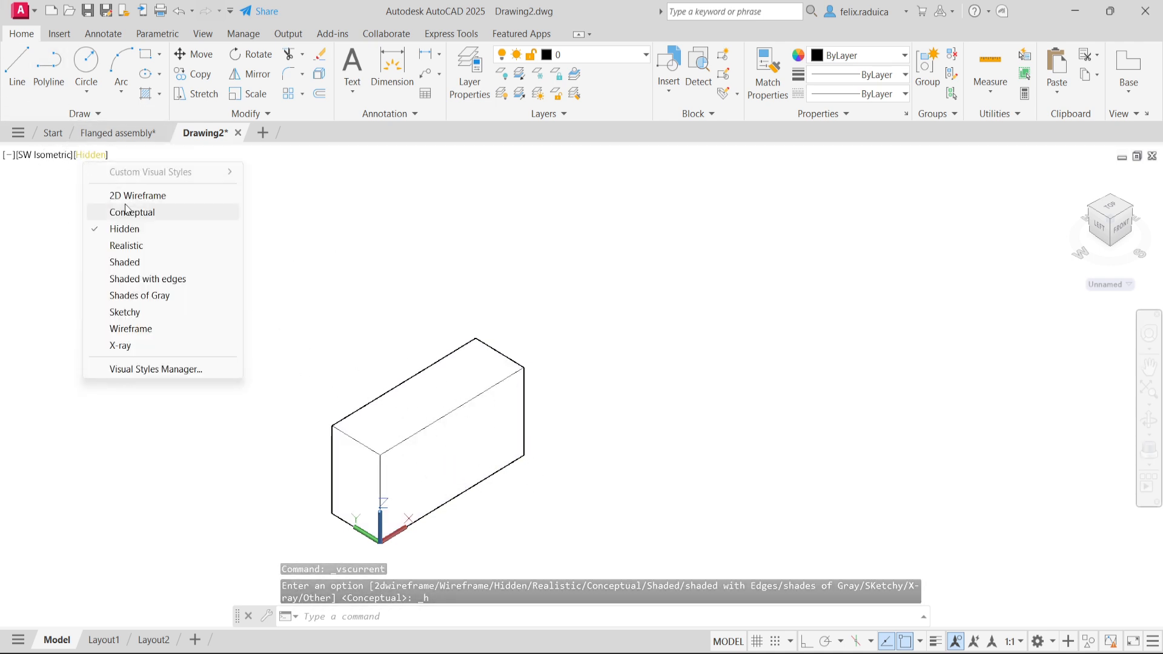
{"action": "left_click", "coordinate": [128, 246]}
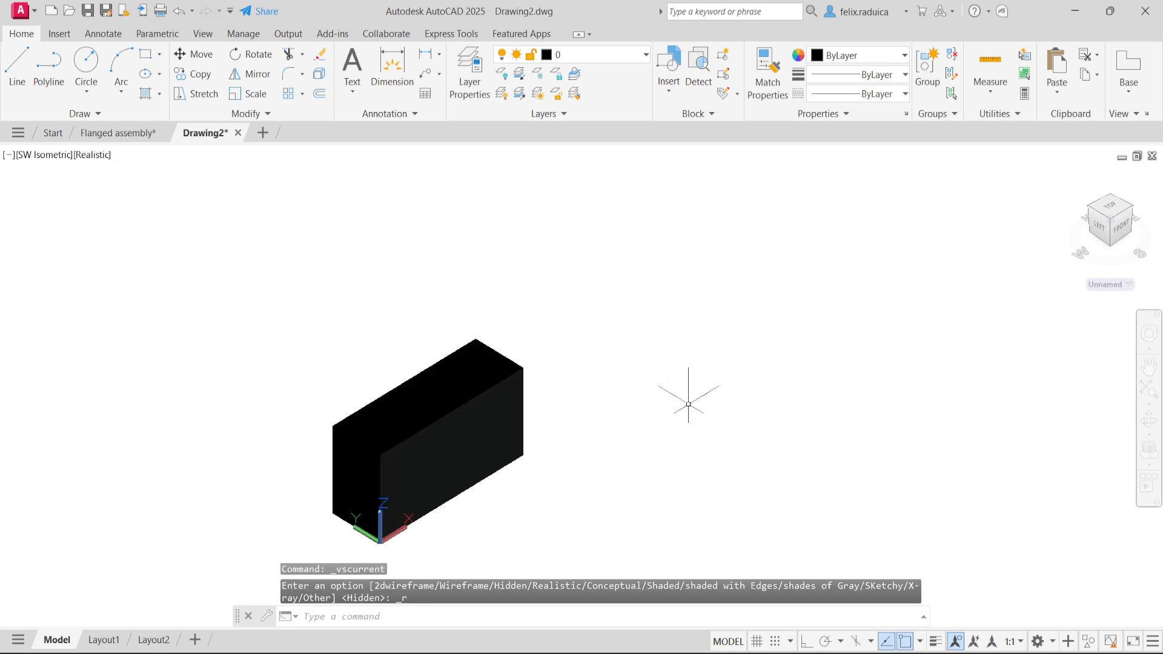
{"action": "left_click", "coordinate": [96, 155]}
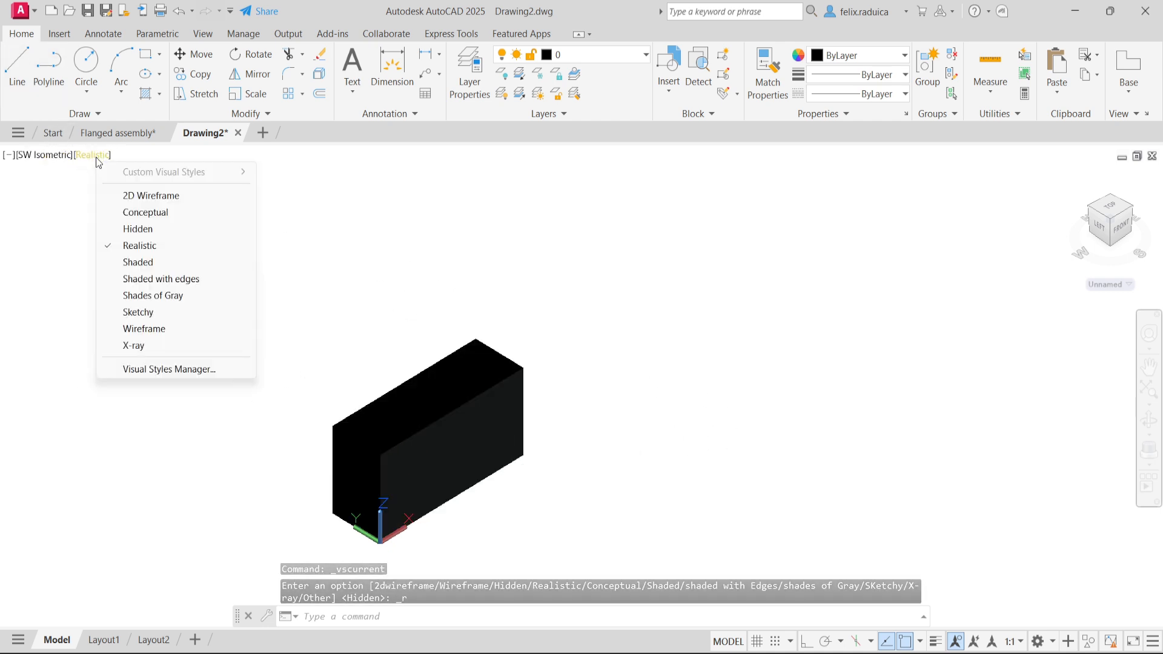
{"action": "left_click", "coordinate": [126, 195]}
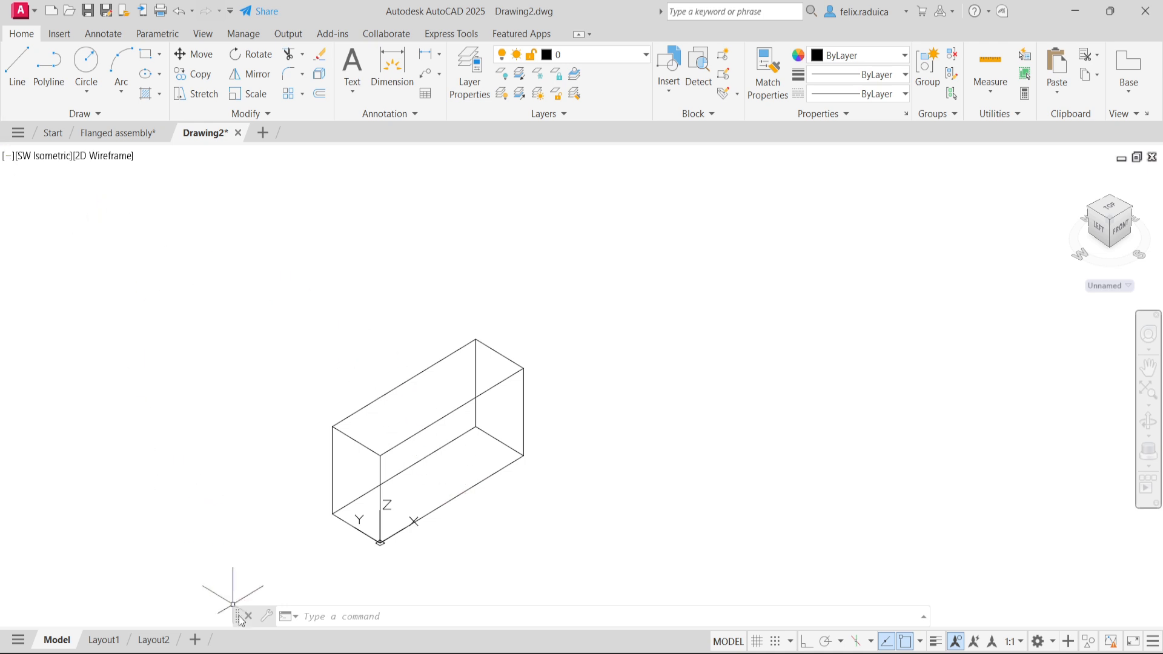
Step: Delete the extruded box from the drawing
{"action": "left_click", "coordinate": [558, 434]}
{"action": "left_click", "coordinate": [496, 407]}
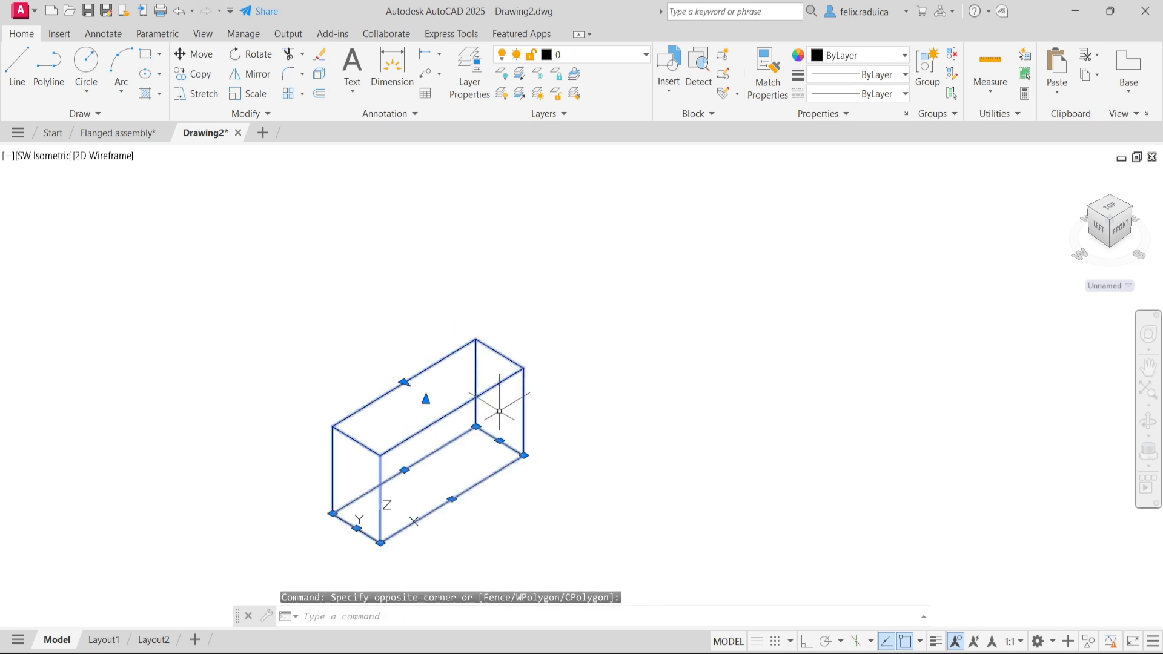
{"action": "key", "text": "Delete"}
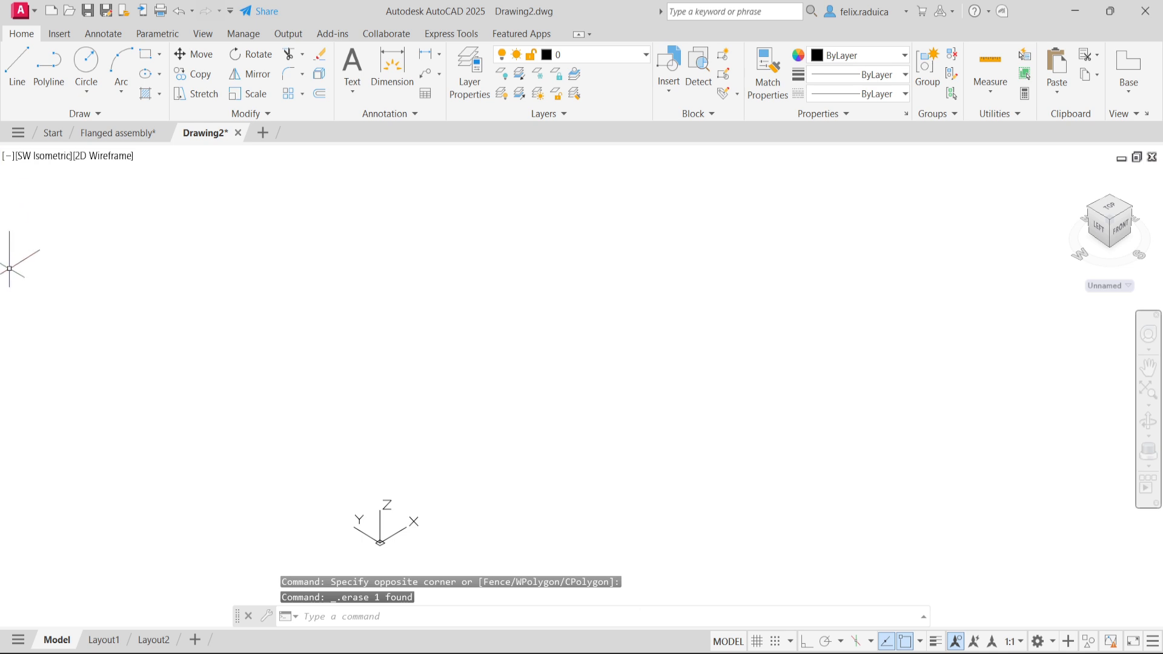
Step: Switch the SW Isometric view of the emptied drawing back to the Top view
{"action": "left_click", "coordinate": [48, 159]}
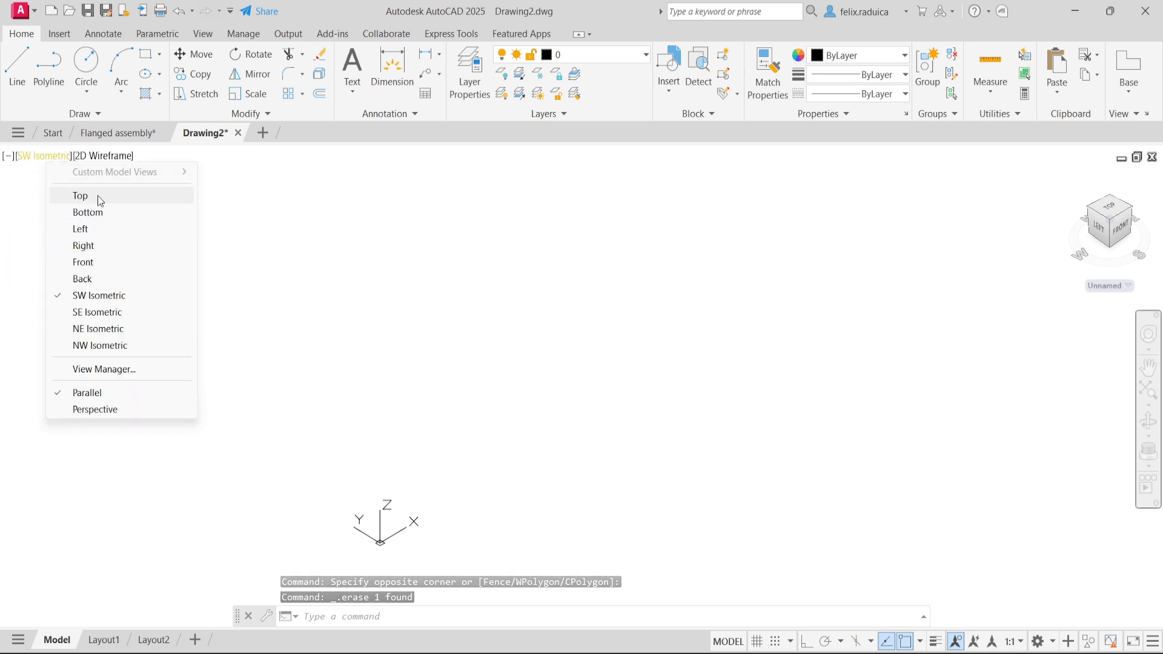
{"action": "left_click", "coordinate": [78, 192]}
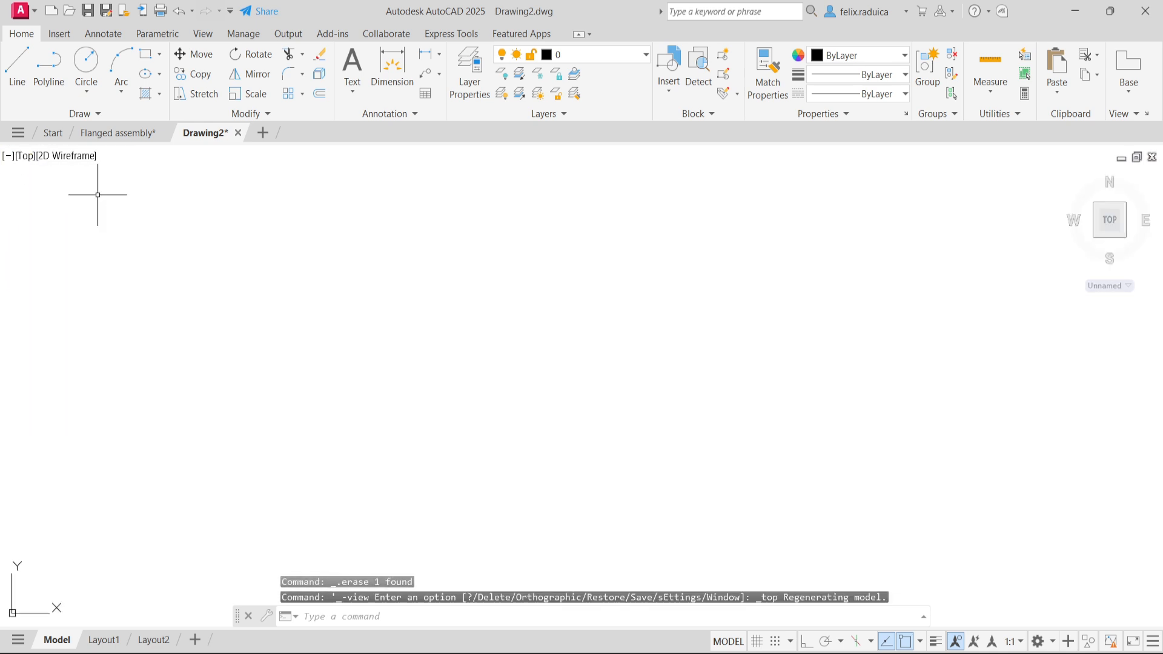
{"action": "middle_click", "coordinate": [537, 444]}
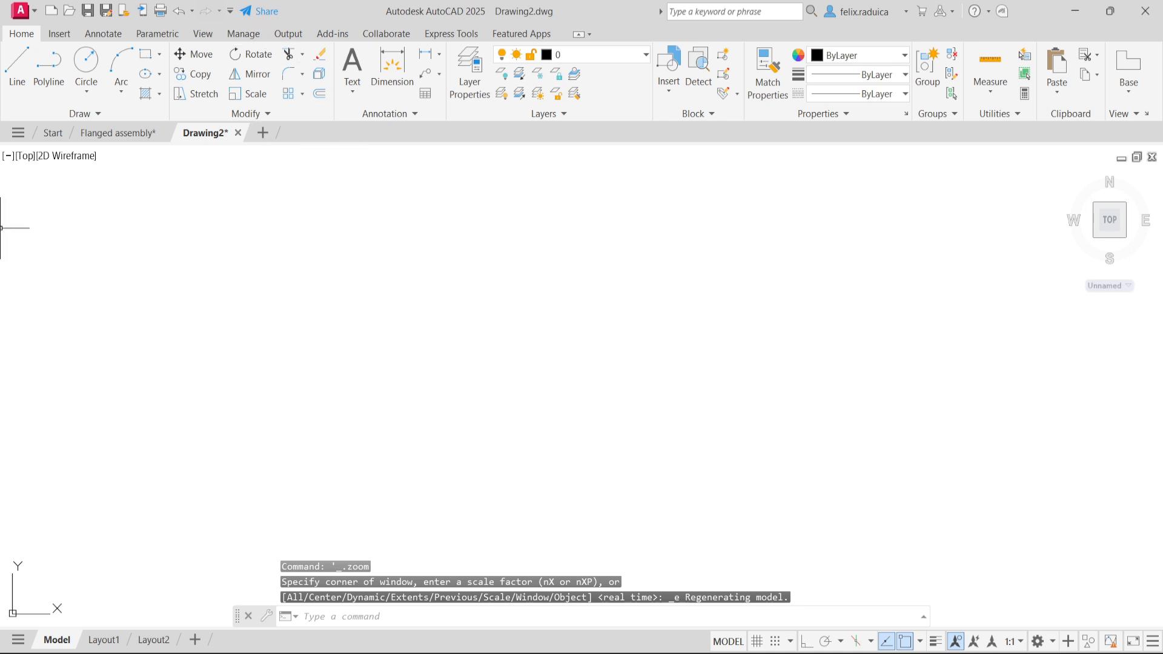
Step: Examine the dimensioned flange views in the Flanged assembly drawing and return to Drawing2
{"action": "left_click", "coordinate": [118, 132]}
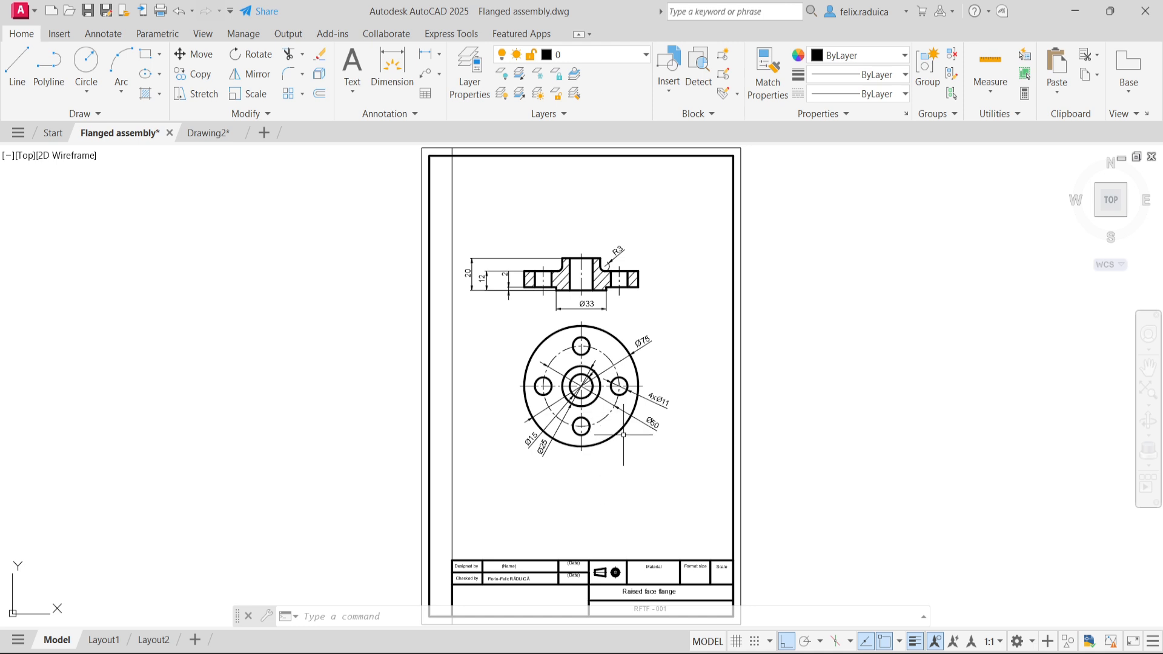
{"action": "scroll", "coordinate": [632, 398], "scroll_direction": "up", "scroll_amount": 2}
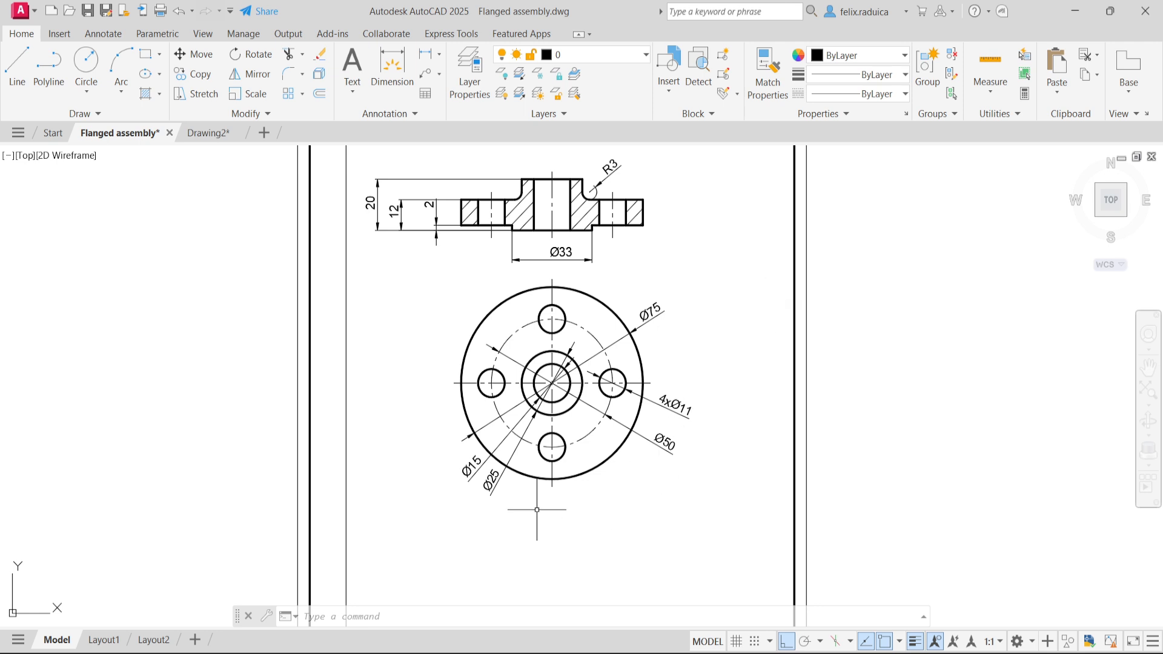
{"action": "left_click", "coordinate": [211, 139]}
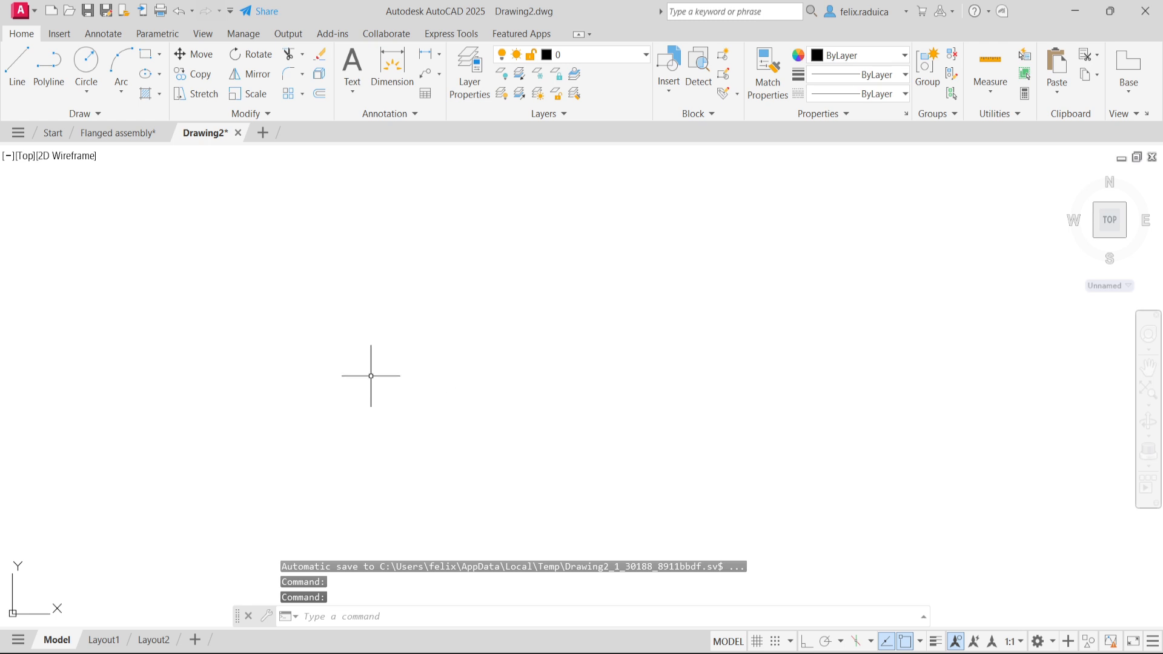
Step: Draw a circle of diameter 15 centred at the origin 0,0
{"action": "type", "text": "c"}
{"action": "key", "text": "Return"}
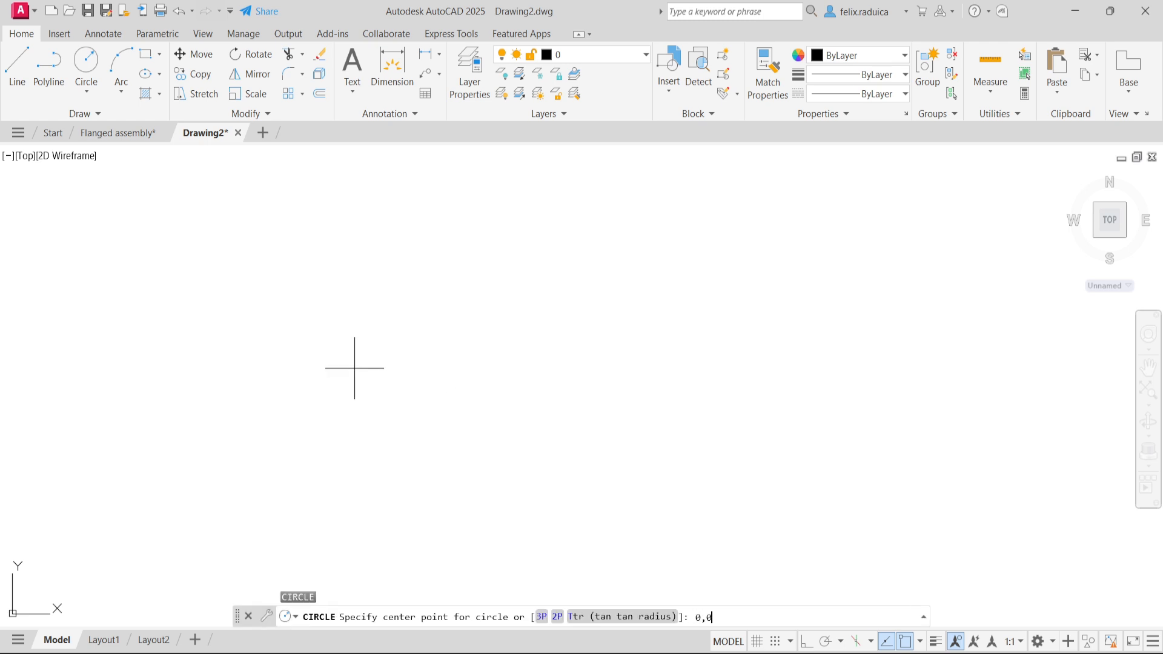
{"action": "key", "text": "Return"}
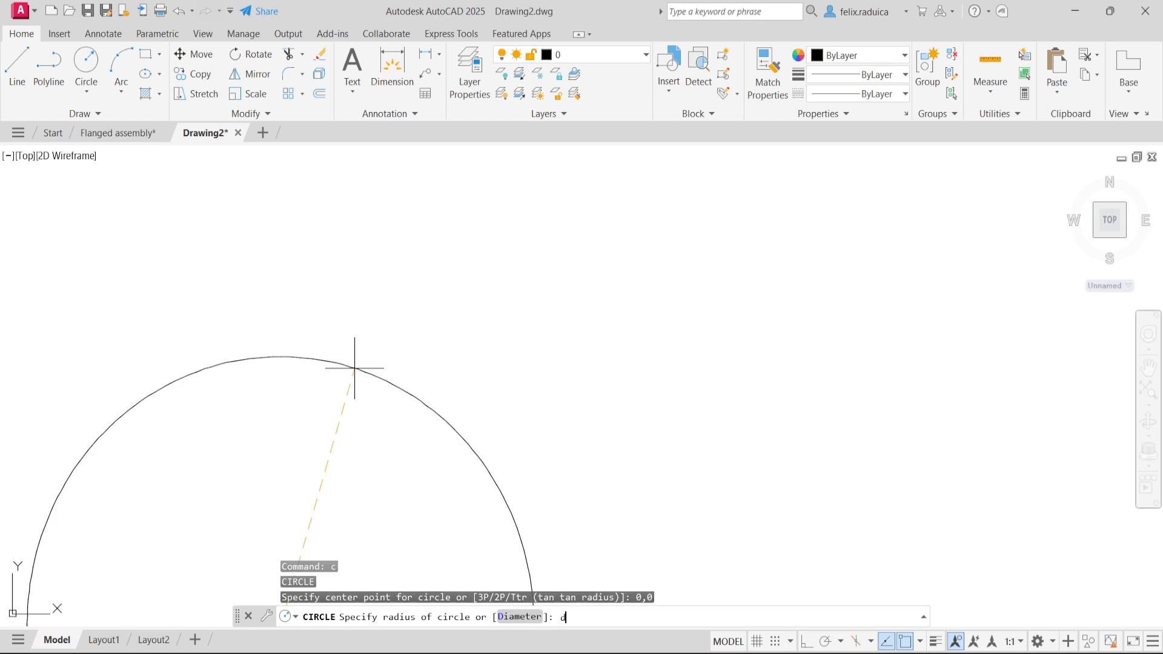
{"action": "type", "text": "d"}
{"action": "key", "text": "Return"}
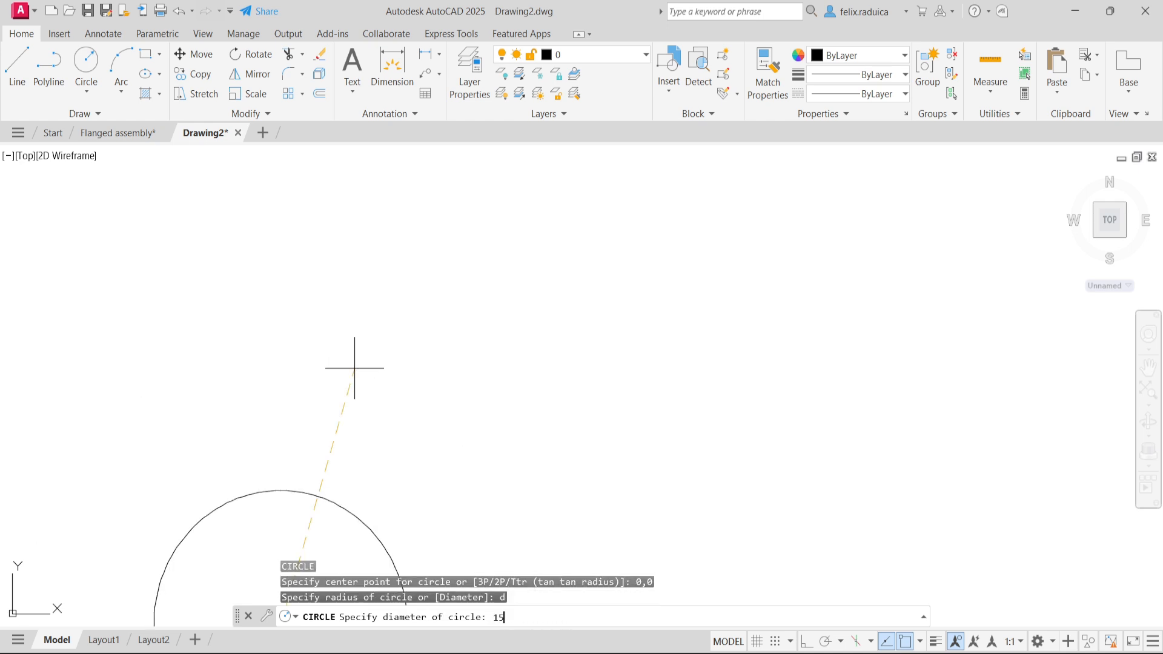
{"action": "type", "text": "15"}
{"action": "key", "text": "Return"}
Step: Draw a concentric circle of diameter 25, reusing the previous circle's centre point
{"action": "scroll", "coordinate": [354, 368], "scroll_direction": "down", "scroll_amount": 8}
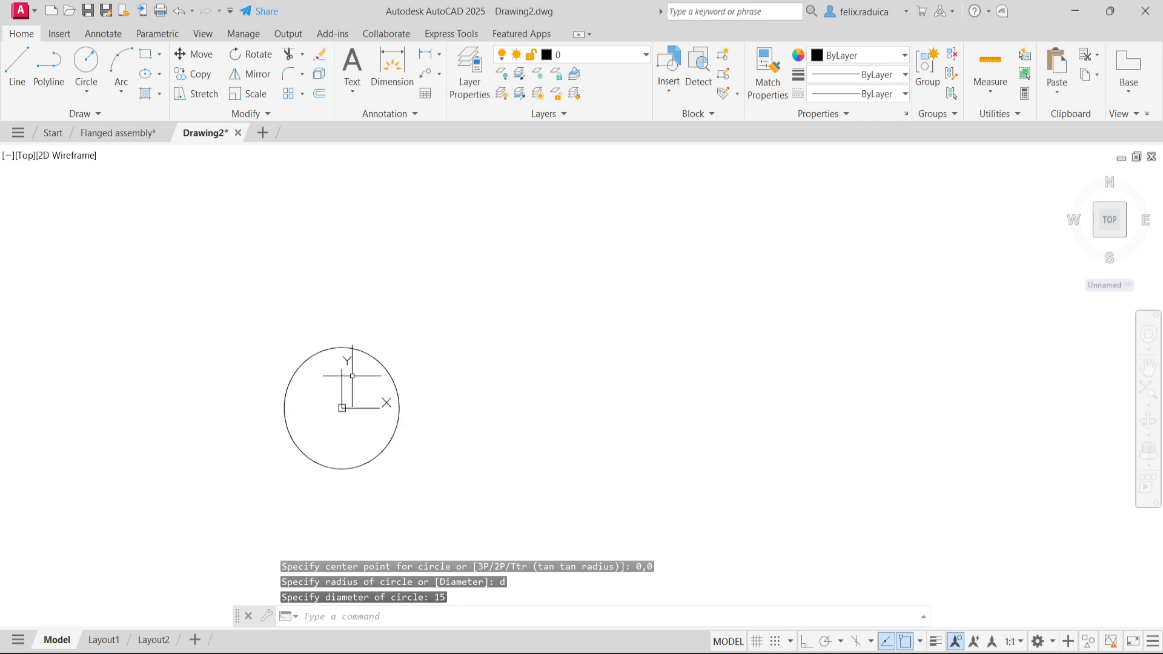
{"action": "key", "text": "Return"}
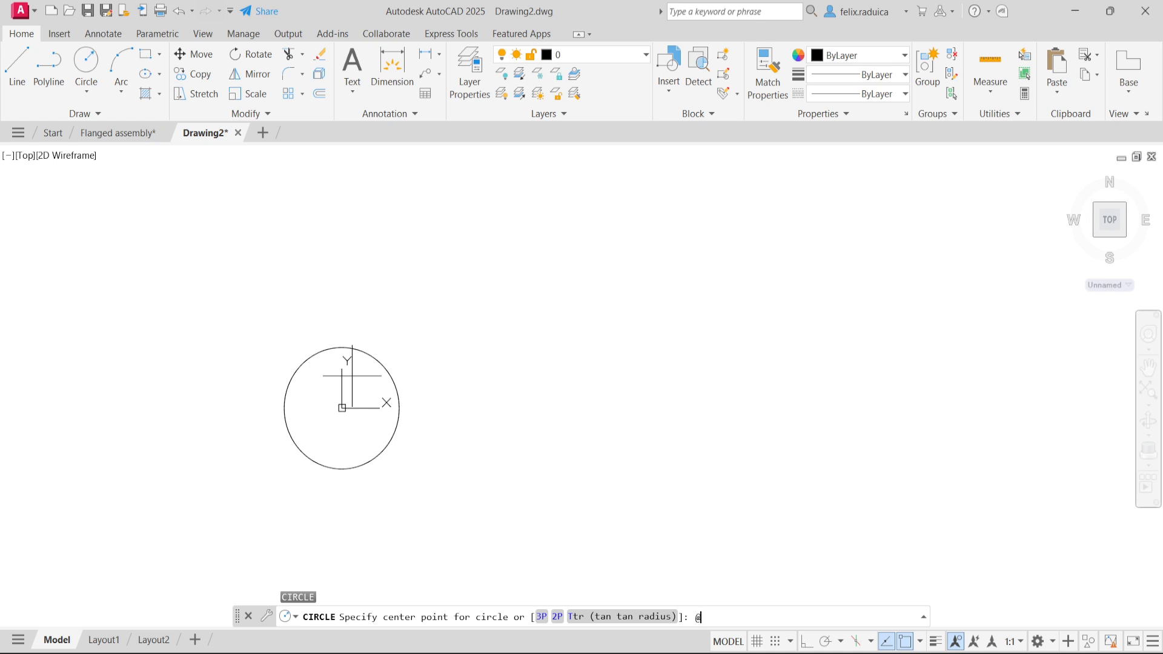
{"action": "key", "text": "Return"}
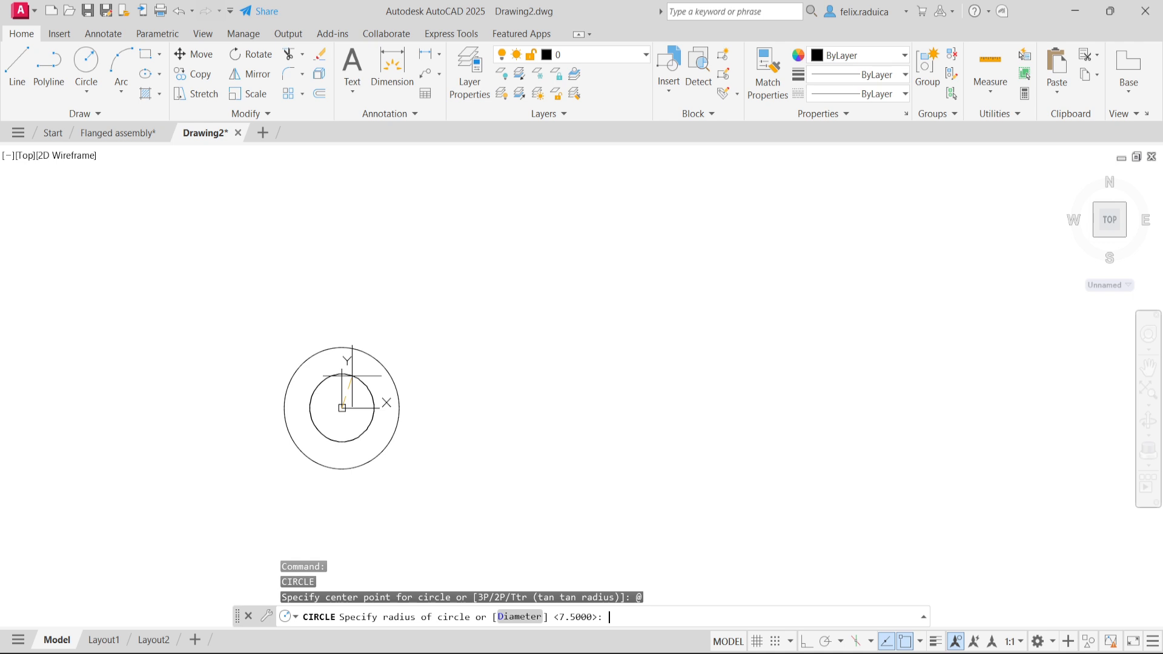
{"action": "type", "text": "d"}
{"action": "key", "text": "Return"}
{"action": "key", "text": "Return"}
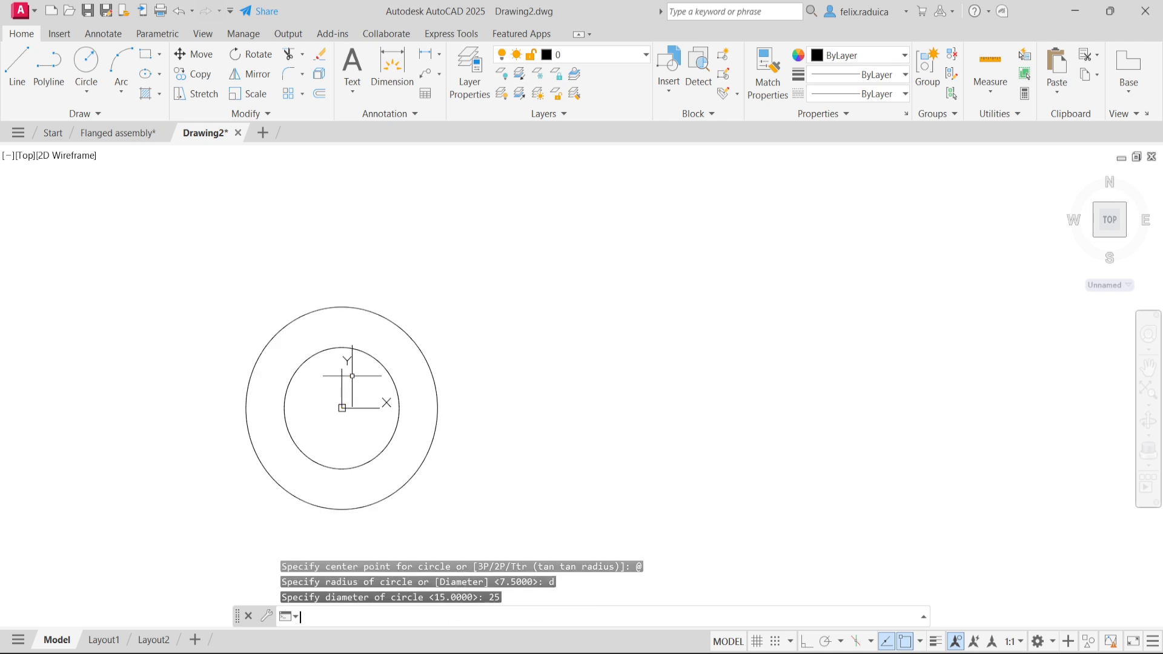
Step: Add a circle of diameter 50 for the bolt-hole pitch, centred on the same last point
{"action": "scroll", "coordinate": [352, 376], "scroll_direction": "down", "scroll_amount": 4}
{"action": "scroll", "coordinate": [353, 386], "scroll_direction": "up", "scroll_amount": 2}
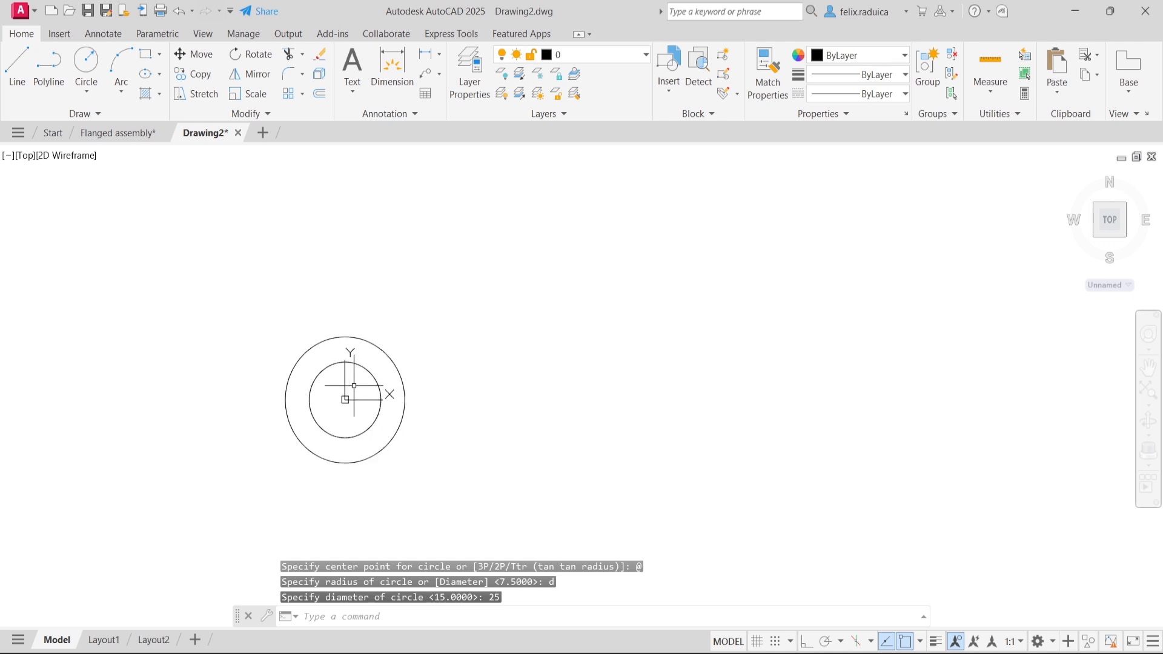
{"action": "key", "text": "Return"}
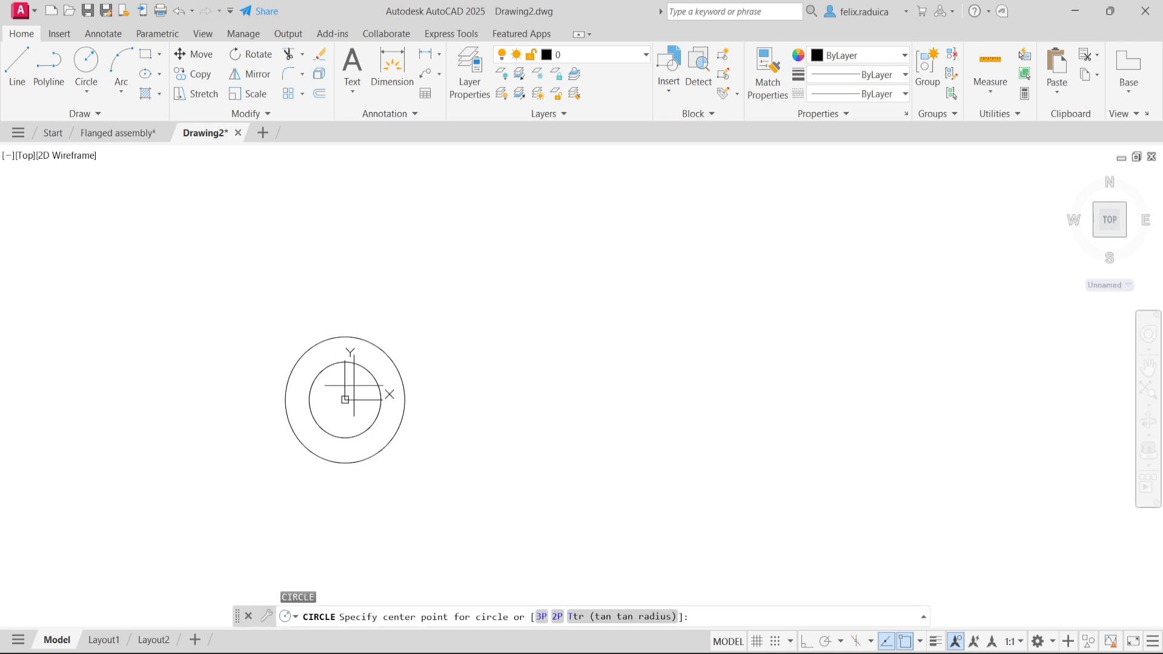
{"action": "type", "text": "@"}
{"action": "key", "text": "Return"}
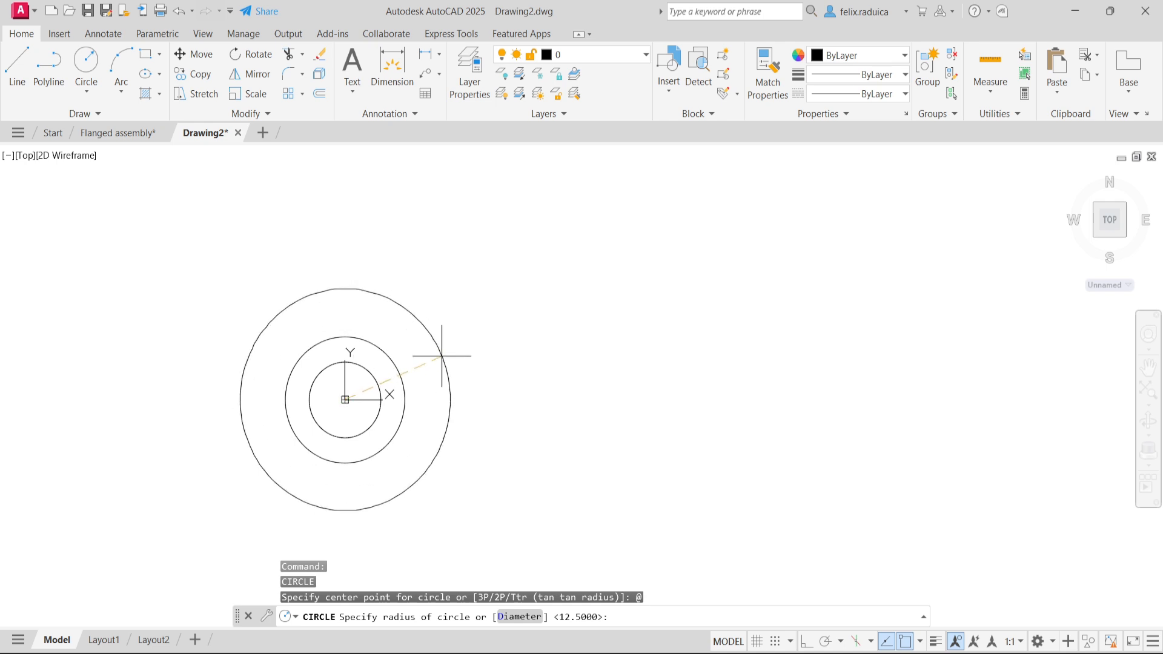
{"action": "type", "text": "d"}
{"action": "key", "text": "Return"}
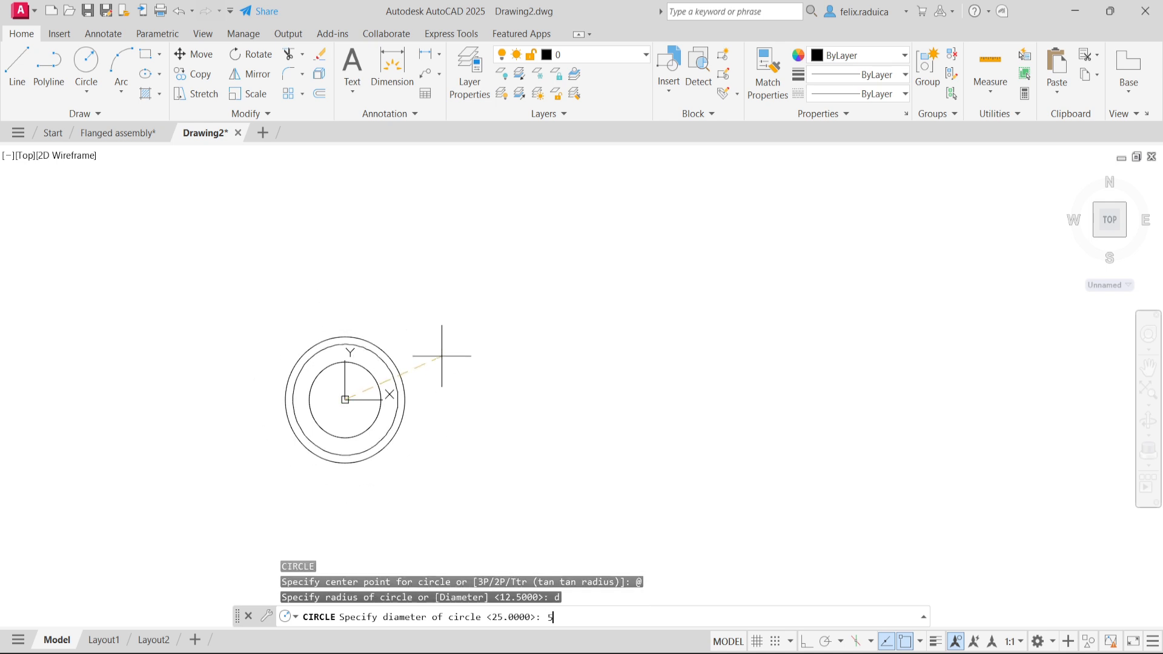
{"action": "type", "text": "50"}
{"action": "key", "text": "Return"}
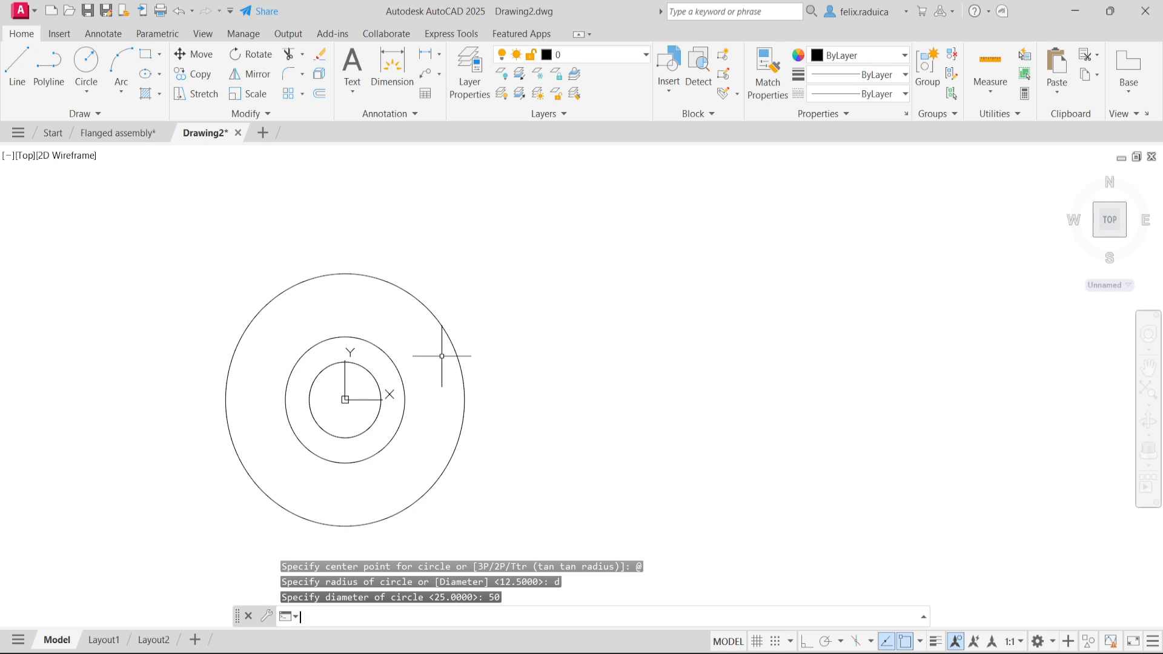
Step: Draw the flange's outer circle with diameter 75 around the same centre
{"action": "key", "text": "Return"}
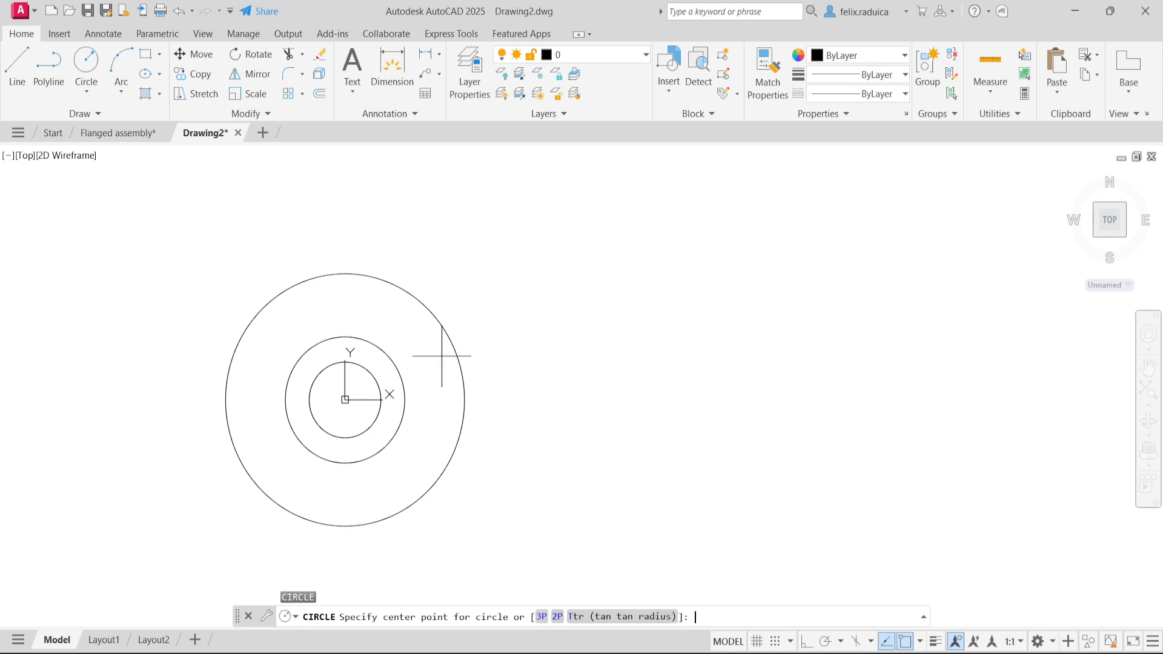
{"action": "type", "text": "@"}
{"action": "key", "text": "Return"}
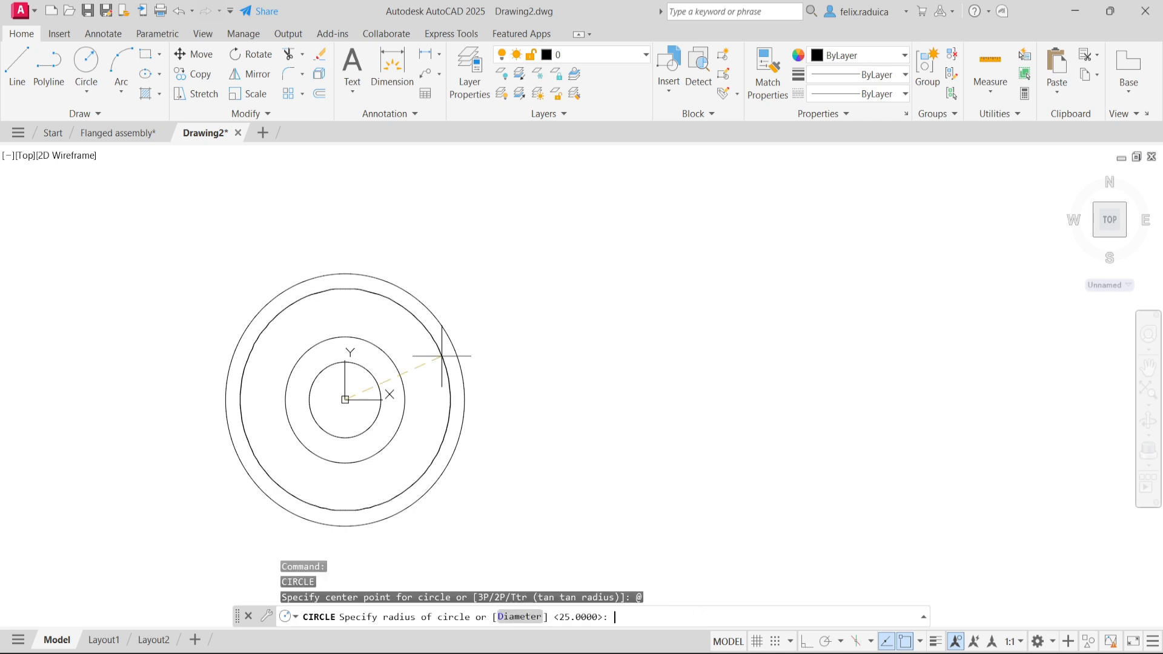
{"action": "type", "text": "d"}
{"action": "key", "text": "Return"}
{"action": "type", "text": "75"}
{"action": "key", "text": "Return"}
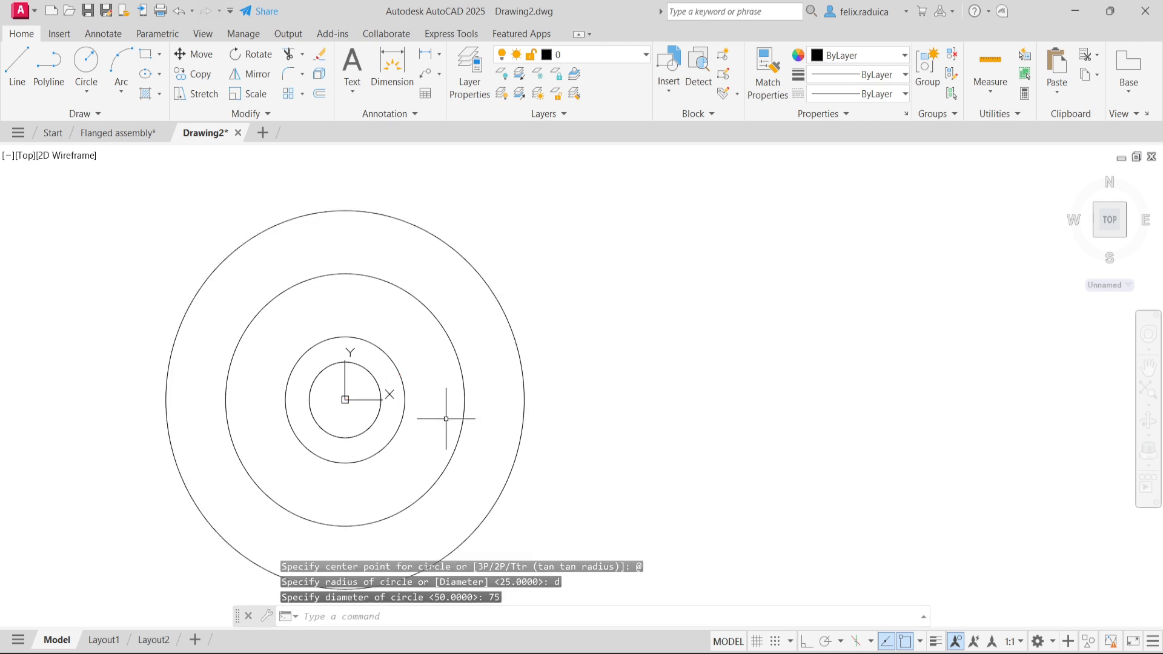
Step: Check the flange's remaining dimensions and hole layout in the Flanged assembly drawing, then return to Drawing2
{"action": "scroll", "coordinate": [452, 409], "scroll_direction": "down", "scroll_amount": 3}
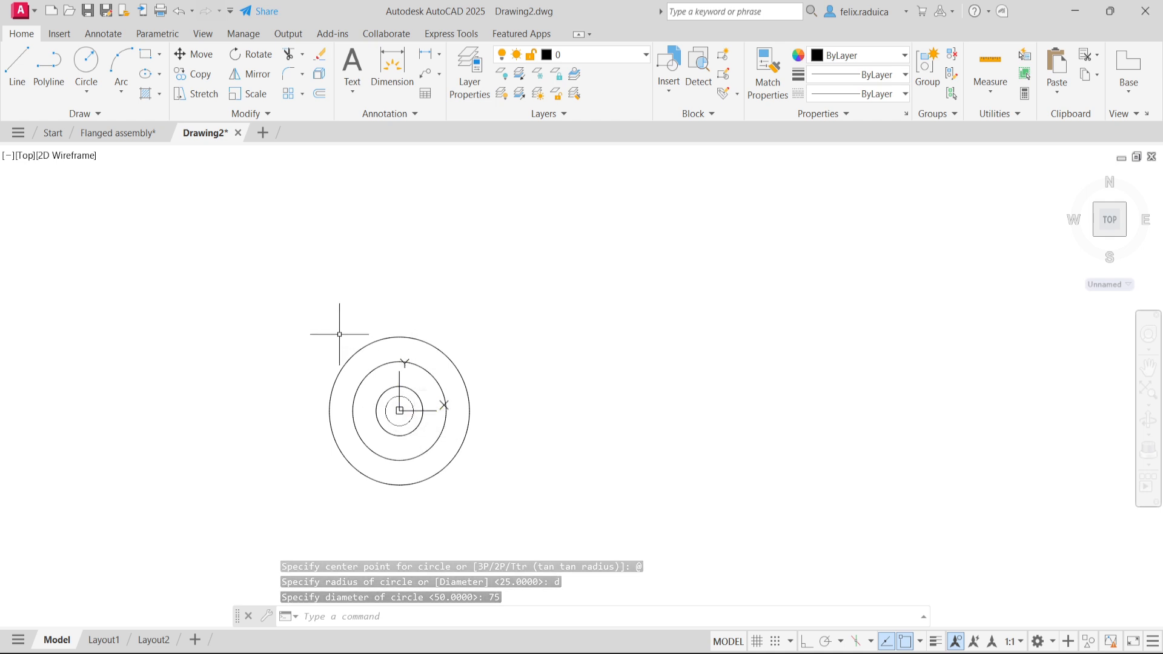
{"action": "left_click", "coordinate": [111, 139]}
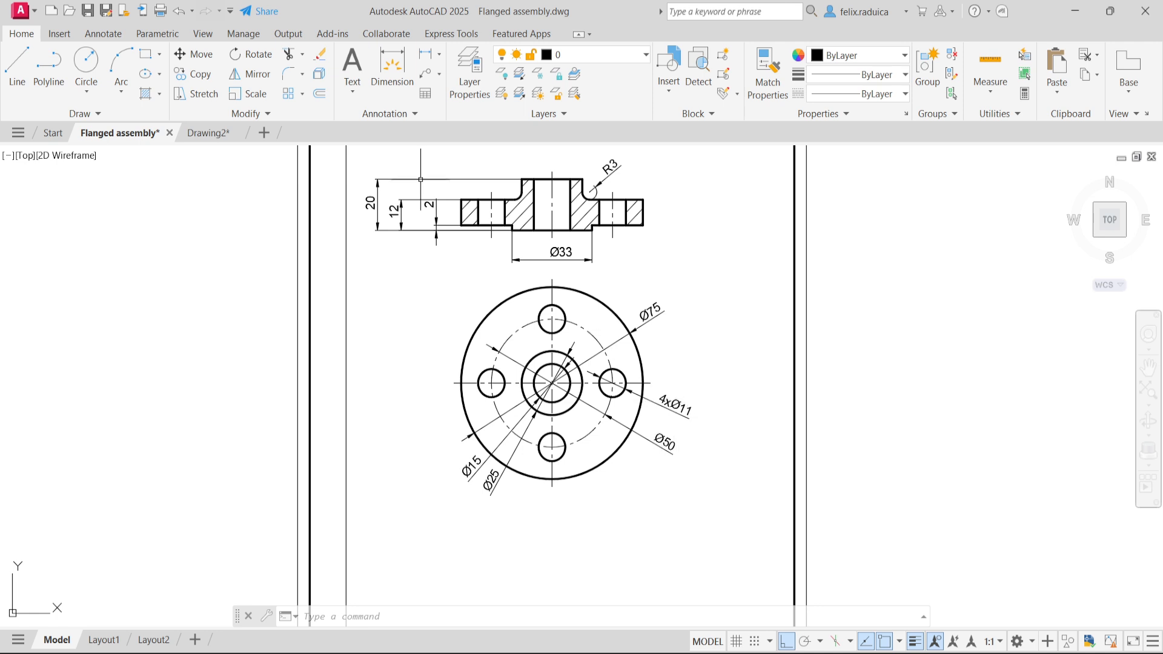
{"action": "left_click", "coordinate": [208, 133]}
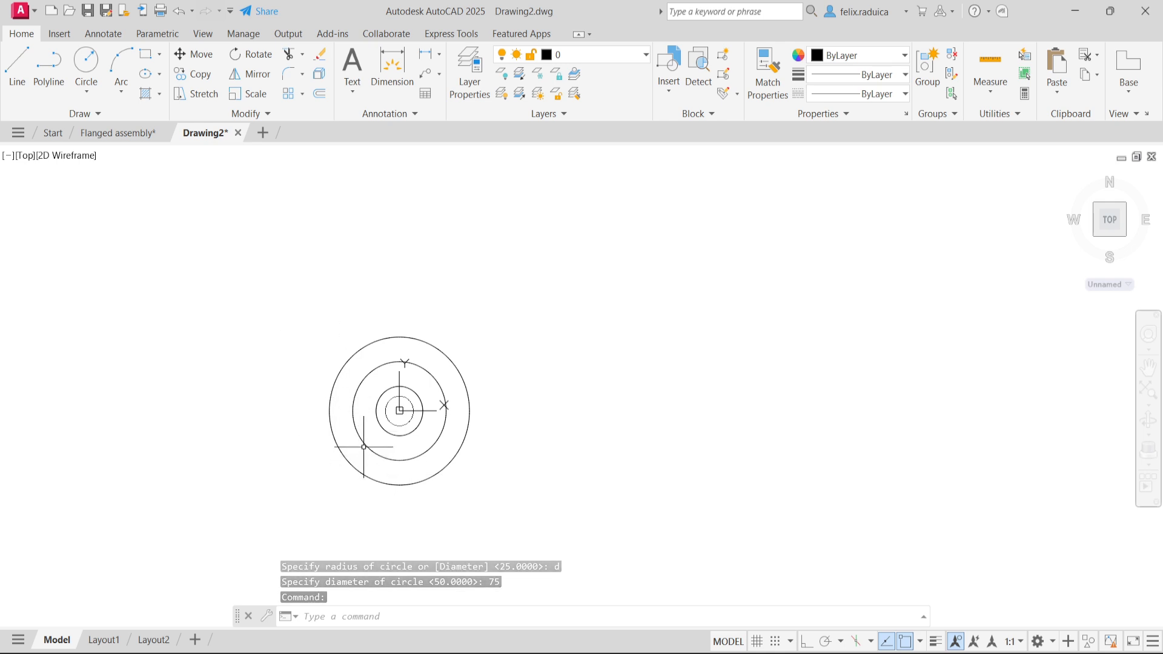
Step: Draw a horizontal helper line from 0,0 along the X axis to beyond the flange's outer circle
{"action": "type", "text": "l"}
{"action": "key", "text": "Return"}
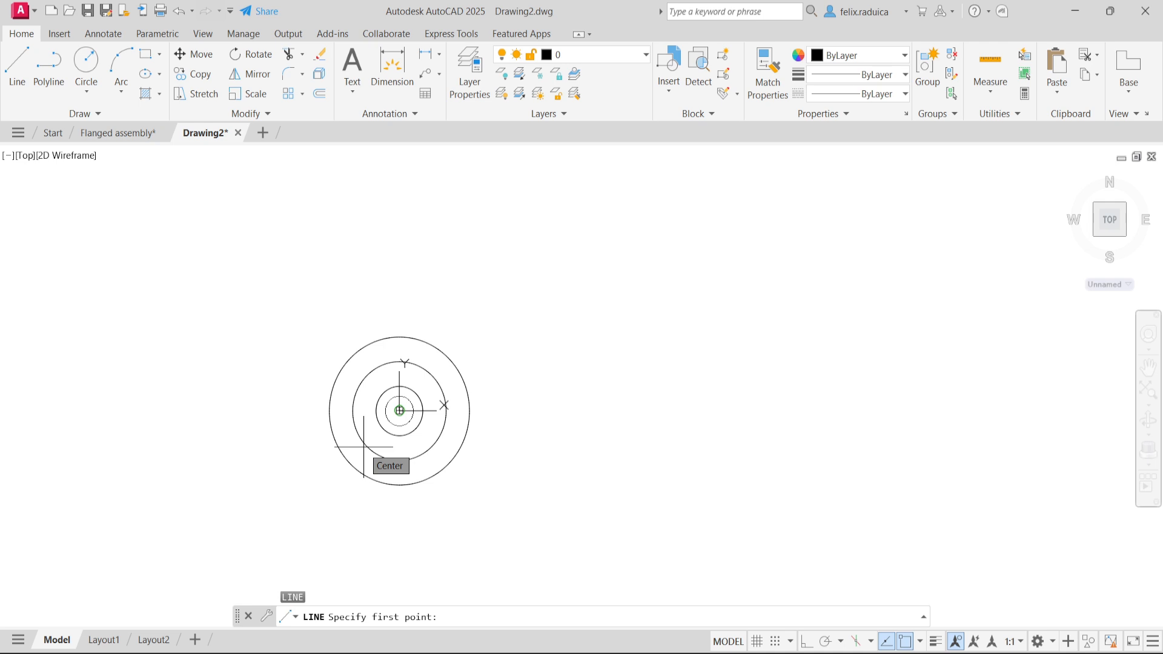
{"action": "type", "text": "0,0"}
{"action": "key", "text": "Return"}
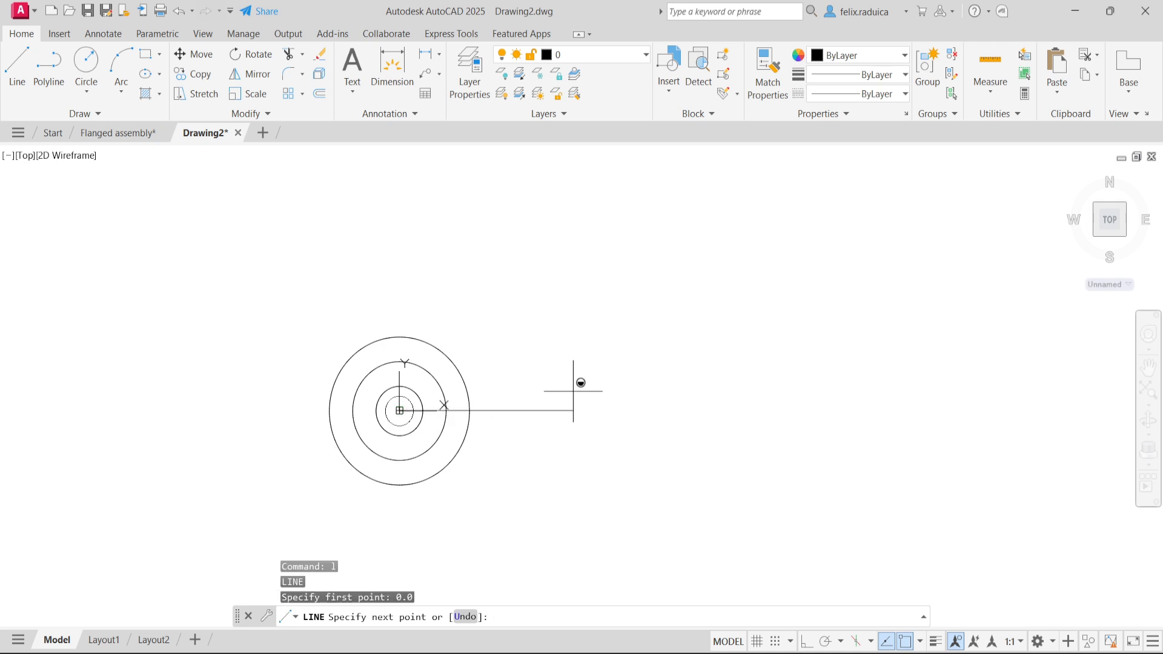
{"action": "key", "text": "F8"}
{"action": "key", "text": "F8"}
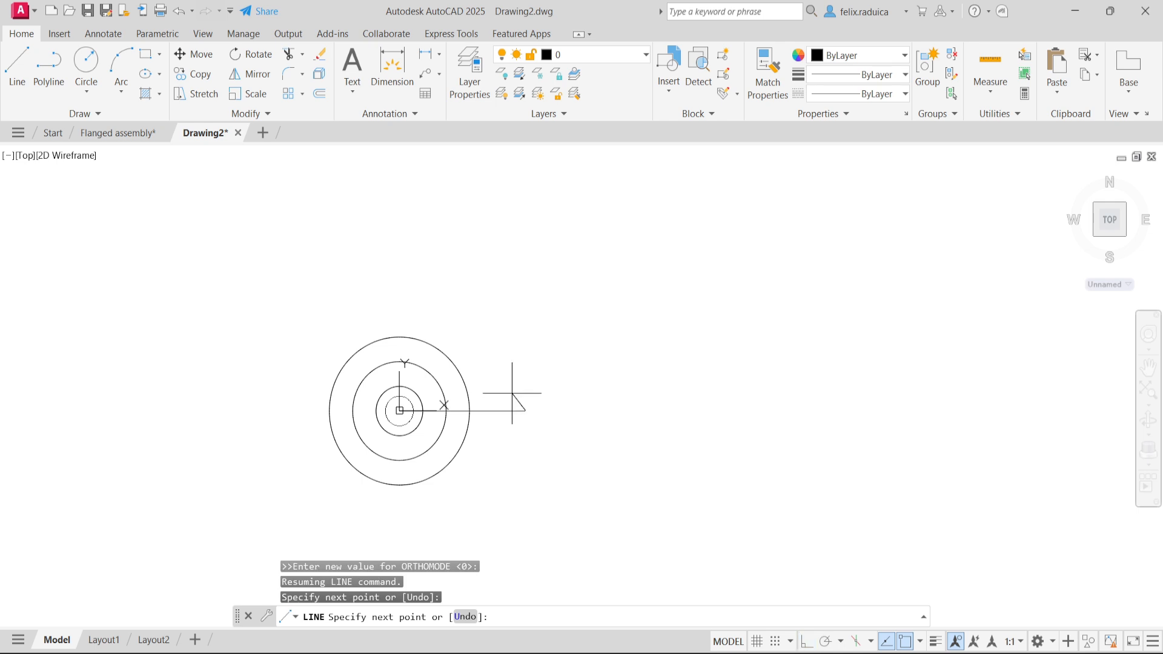
{"action": "key", "text": "Escape"}
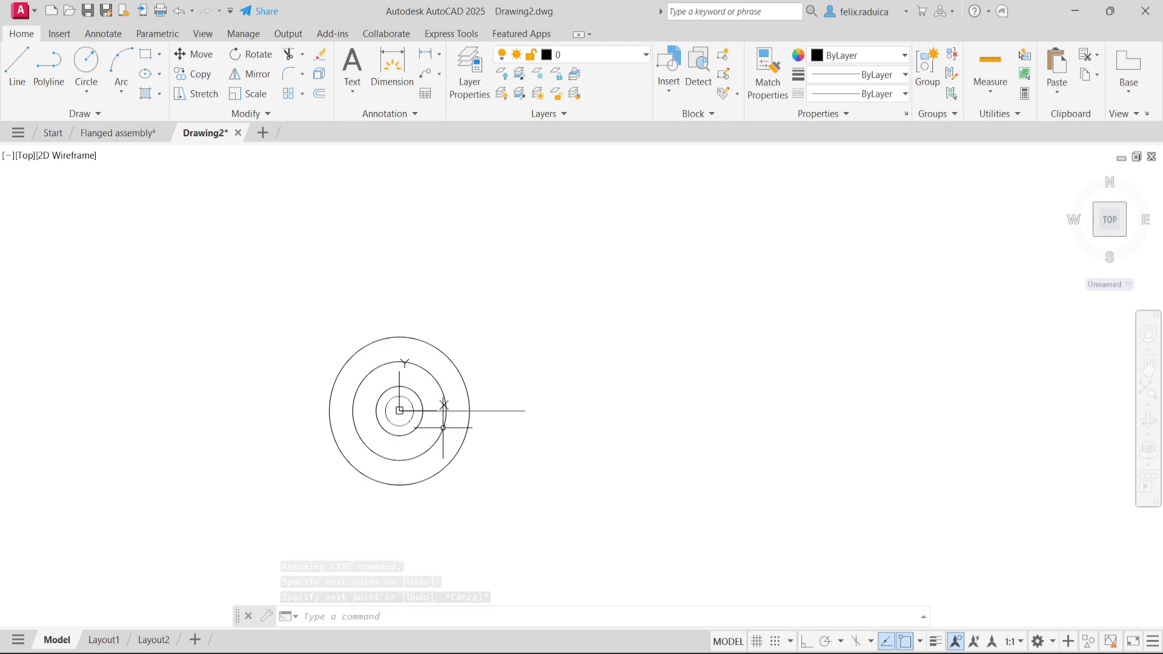
Step: Draw a bolt-hole circle of diameter 11 centred where the helper line crosses the pitch circle
{"action": "type", "text": "c"}
{"action": "key", "text": "Return"}
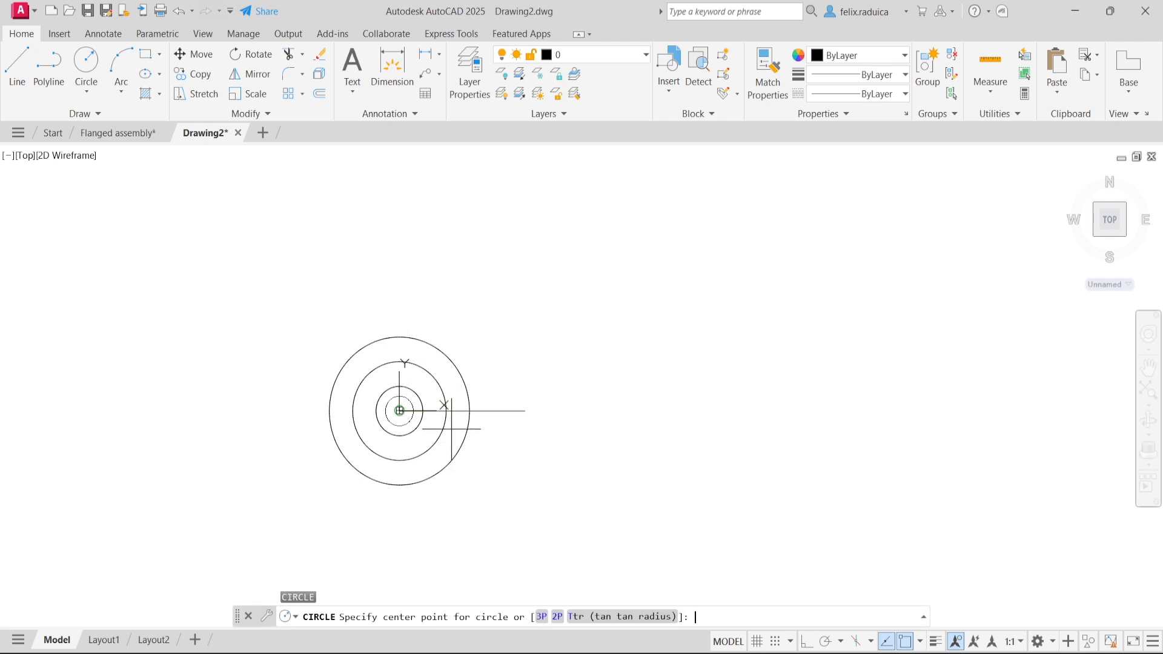
{"action": "left_click", "coordinate": [446, 411]}
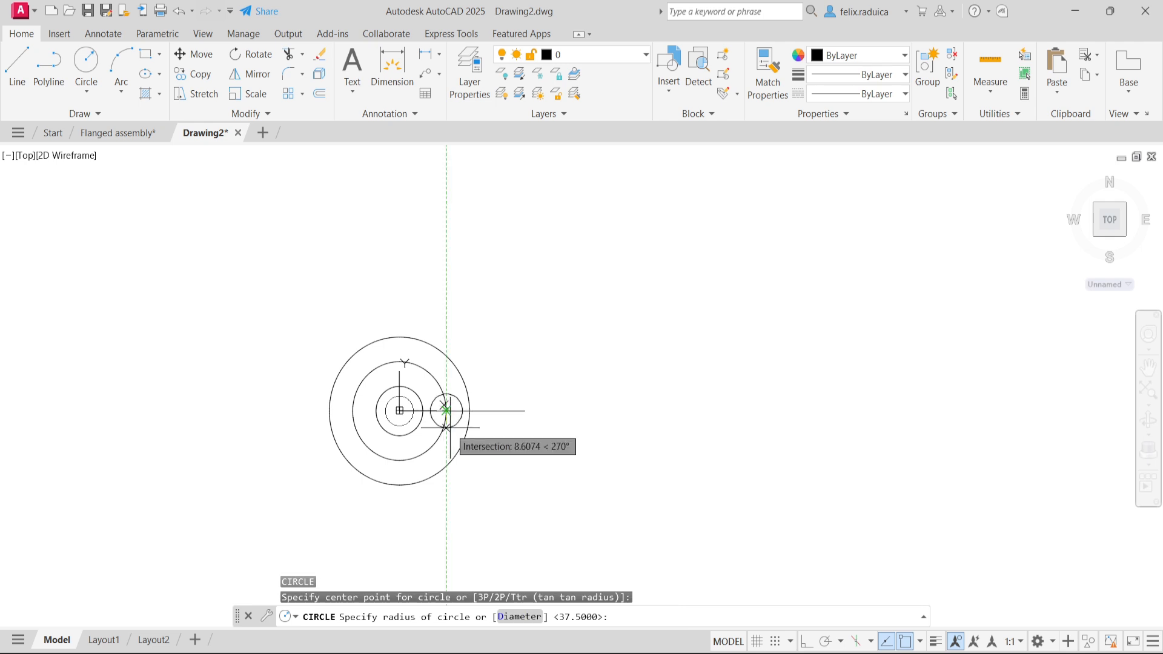
{"action": "type", "text": "d"}
{"action": "key", "text": "Return"}
{"action": "type", "text": "11"}
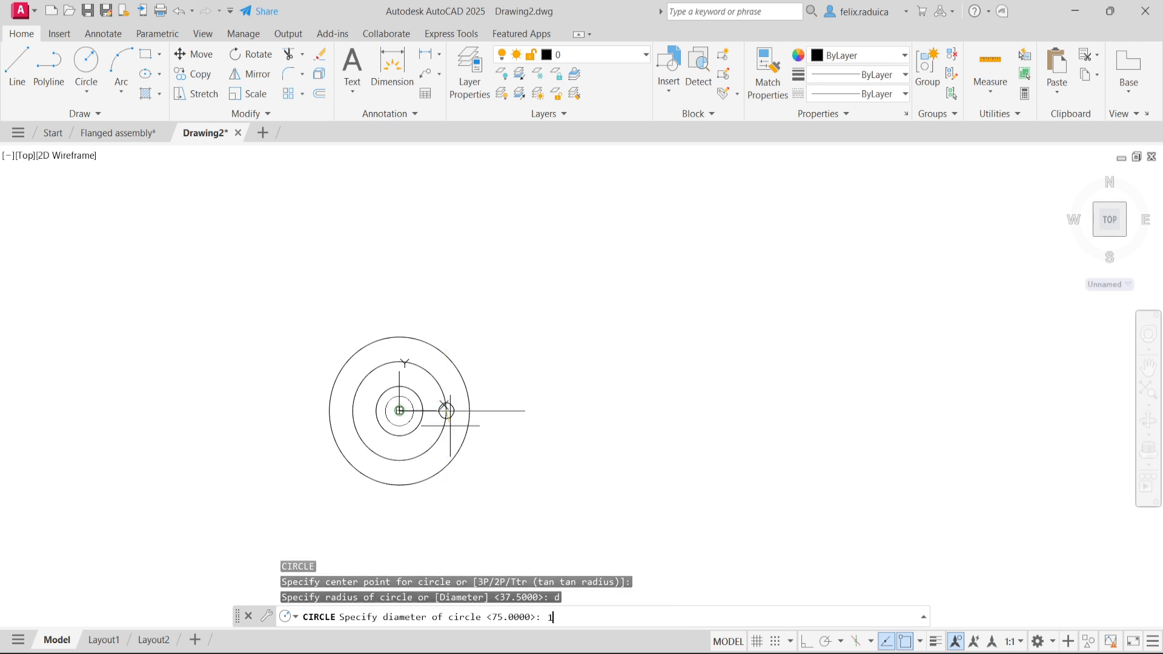
{"action": "key", "text": "Return"}
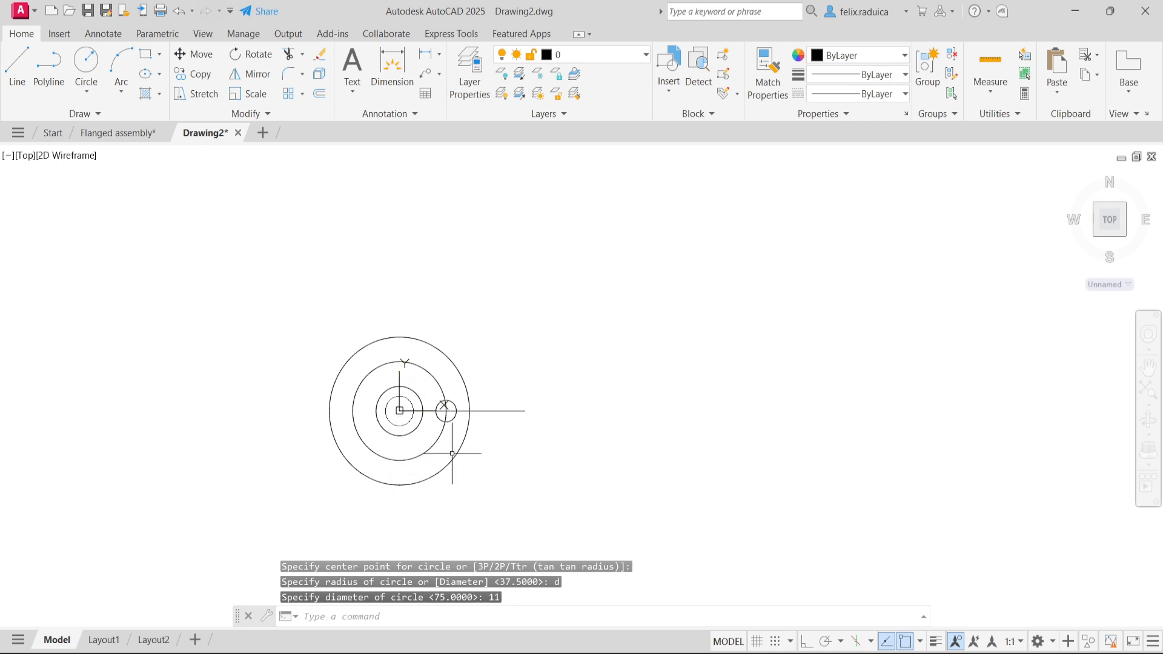
Step: Create a polar array of the bolt-hole circle around the flange centre with 4 items
{"action": "type", "text": "arr"}
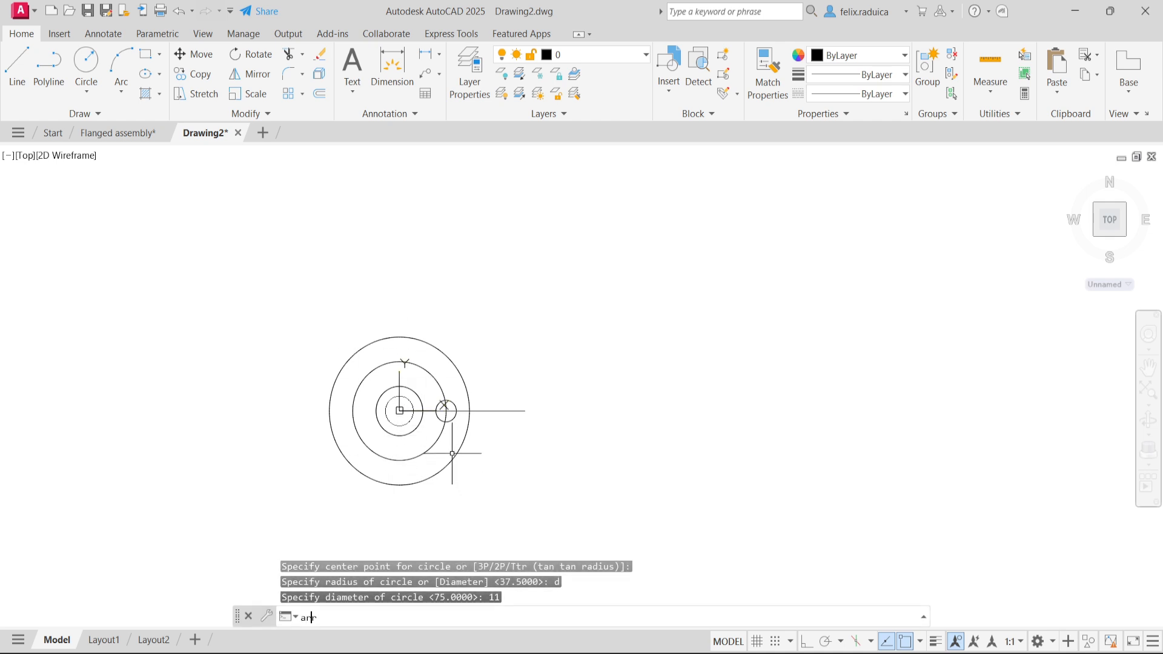
{"action": "type", "text": "a"}
{"action": "key", "text": "Return"}
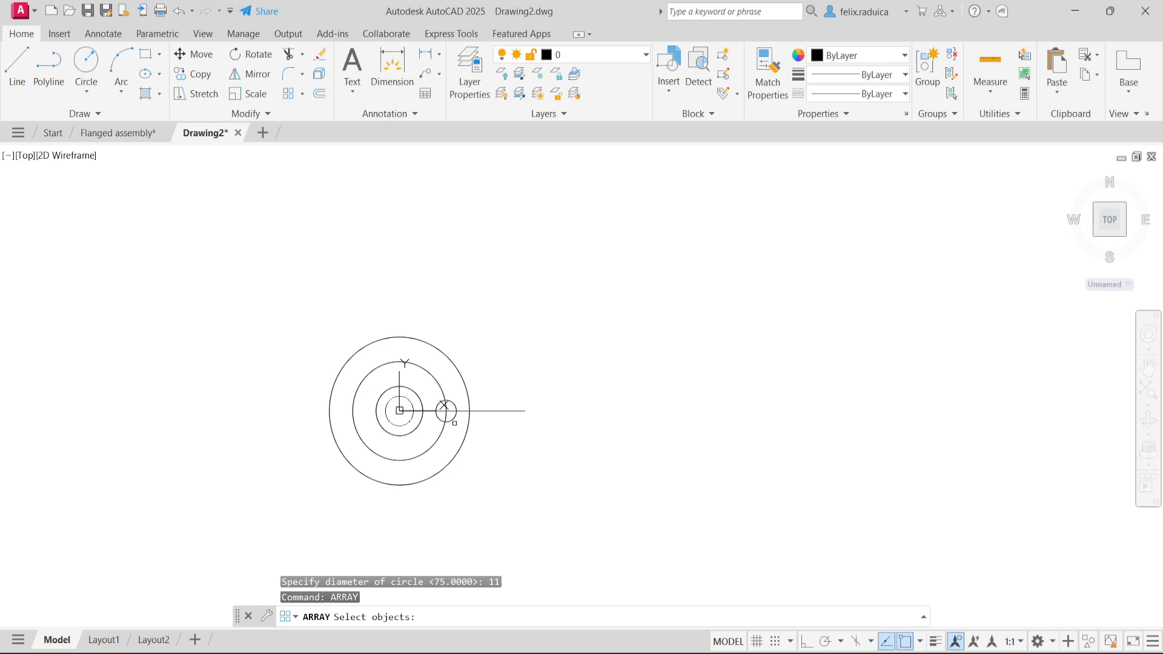
{"action": "left_click", "coordinate": [453, 417]}
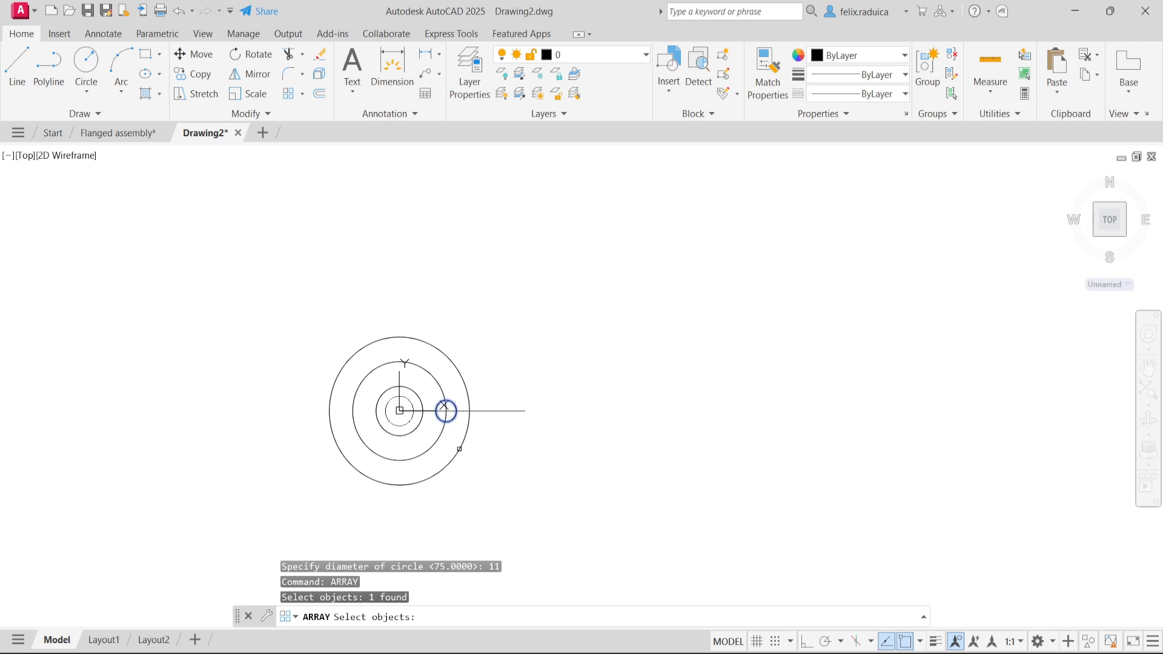
{"action": "key", "text": "Return"}
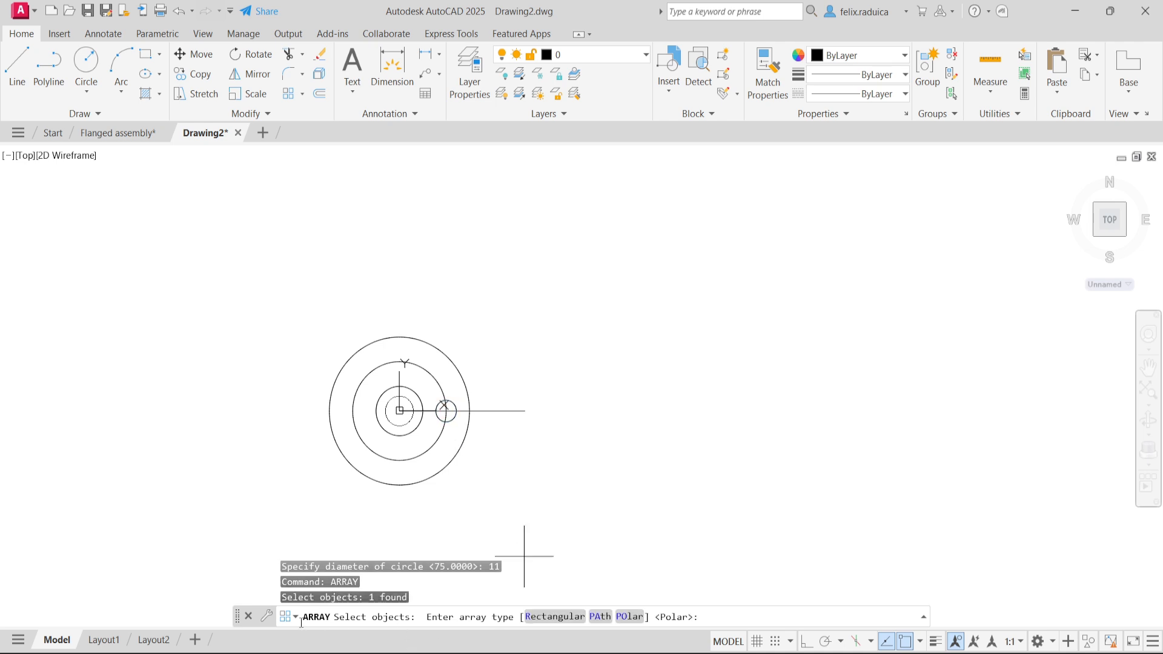
{"action": "left_click", "coordinate": [629, 617]}
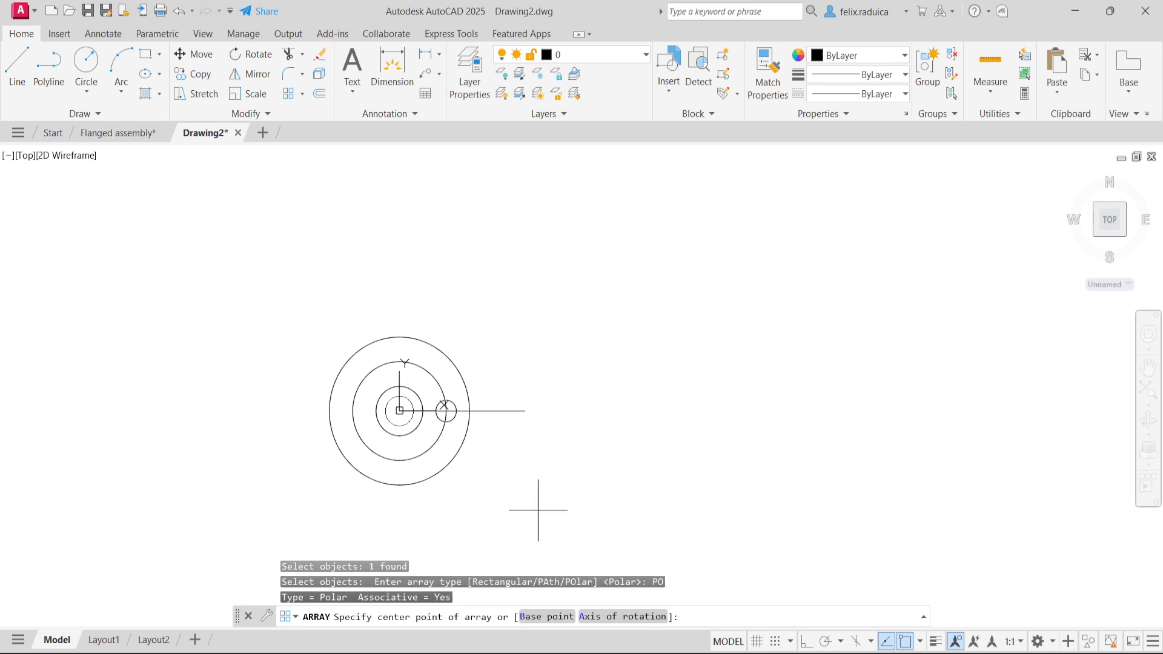
{"action": "left_click", "coordinate": [400, 411]}
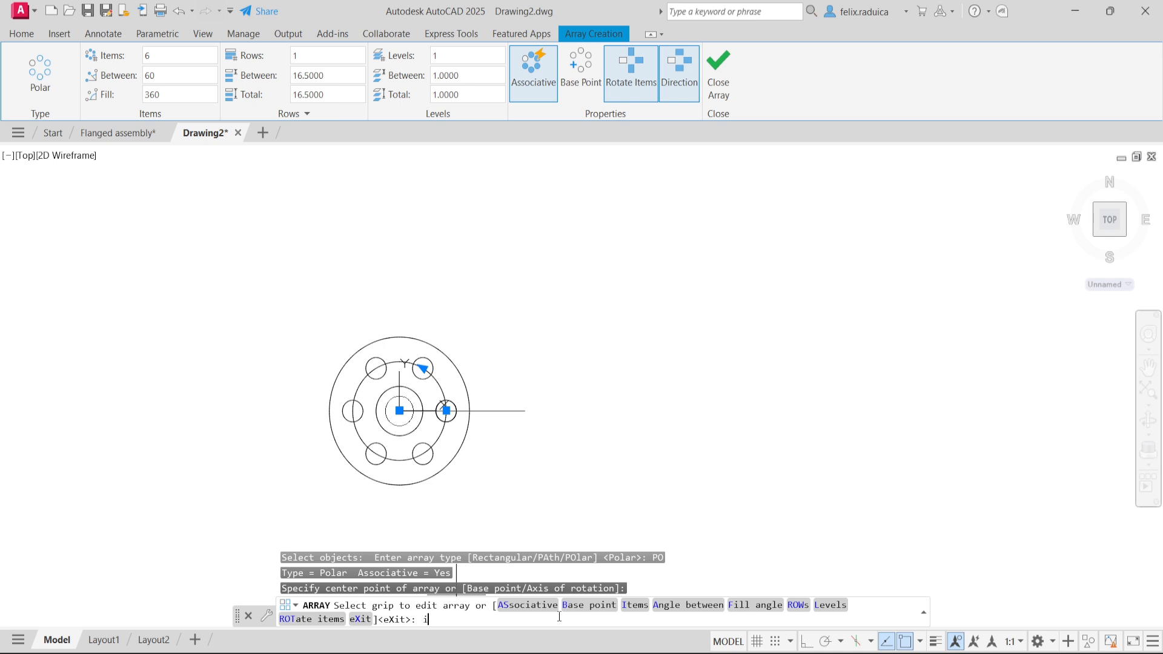
{"action": "type", "text": "i"}
{"action": "key", "text": "Return"}
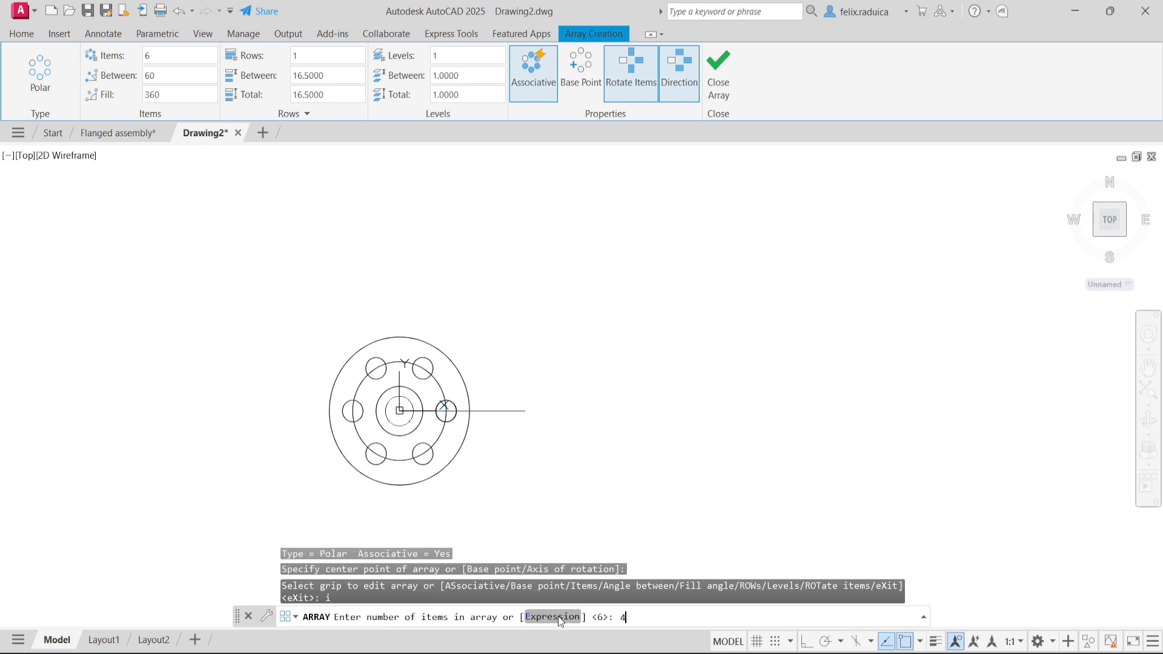
{"action": "key", "text": "Return"}
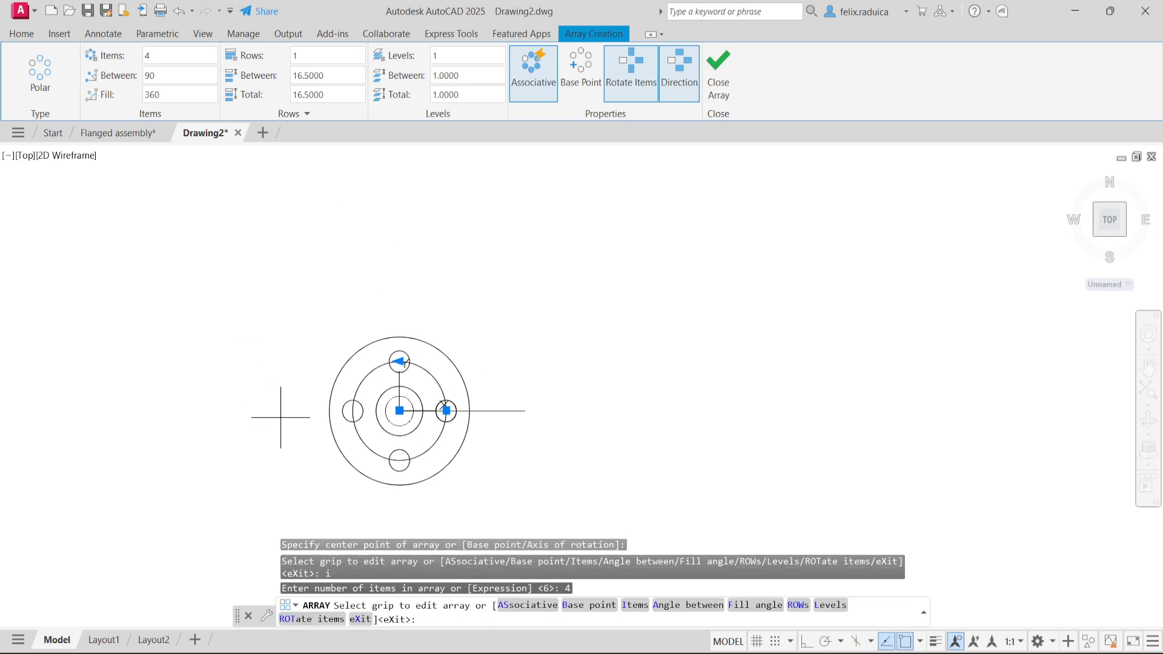
{"action": "key", "text": "Return"}
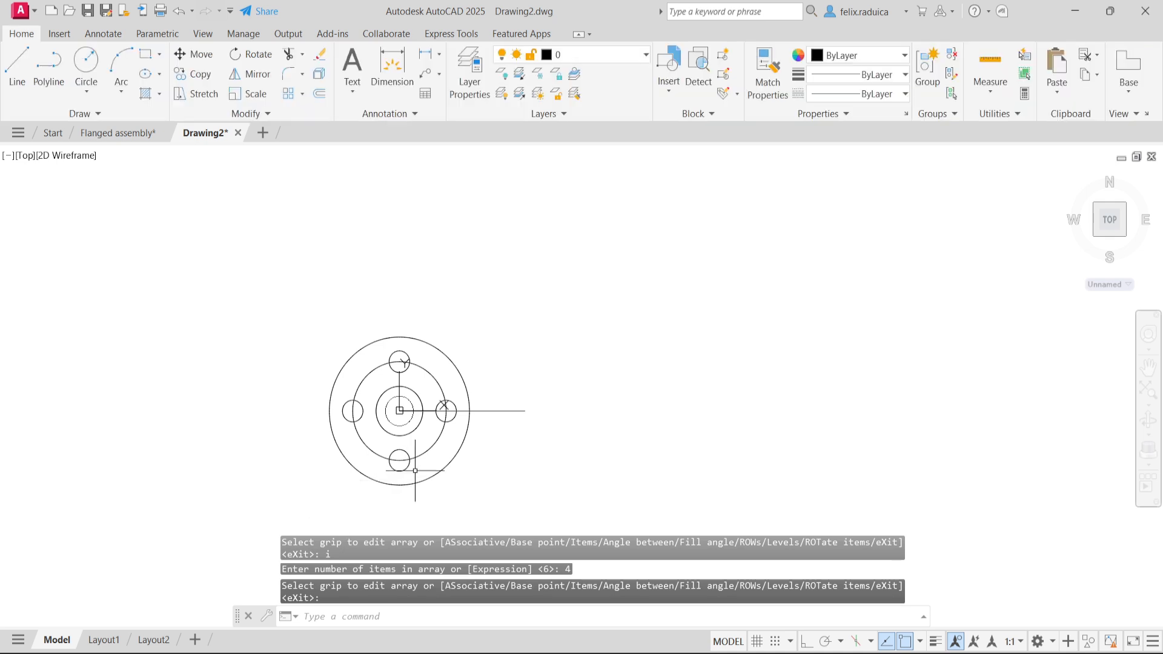
Step: Explode the polar array of bolt holes into separate circles
{"action": "left_click", "coordinate": [407, 467]}
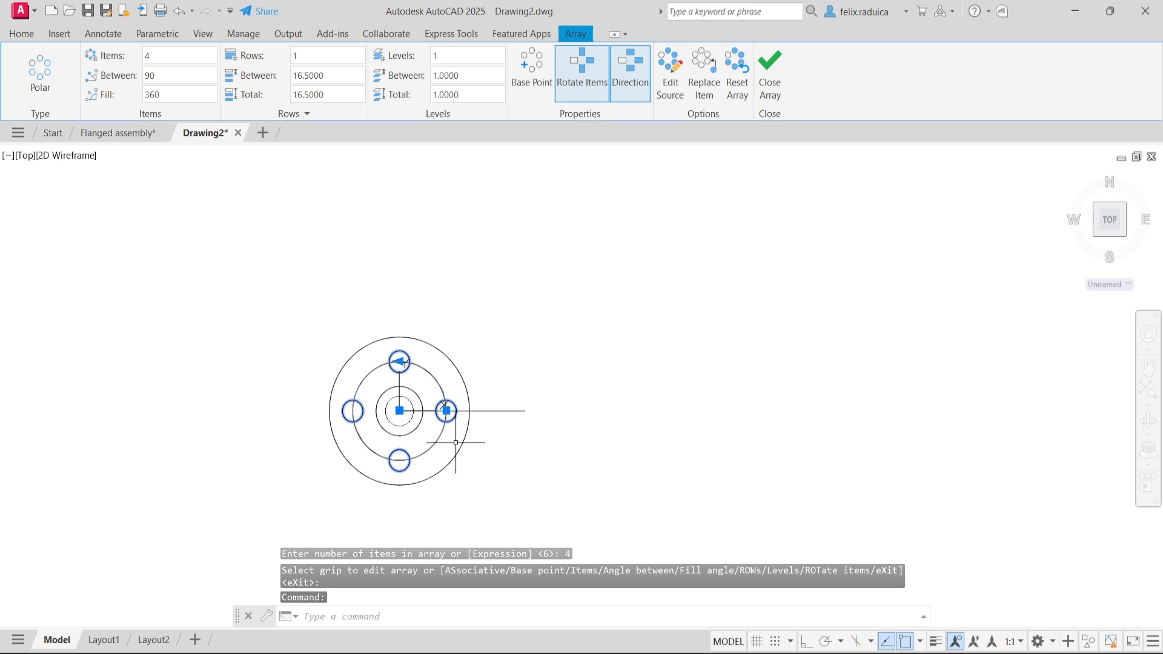
{"action": "type", "text": "EXPLODE"}
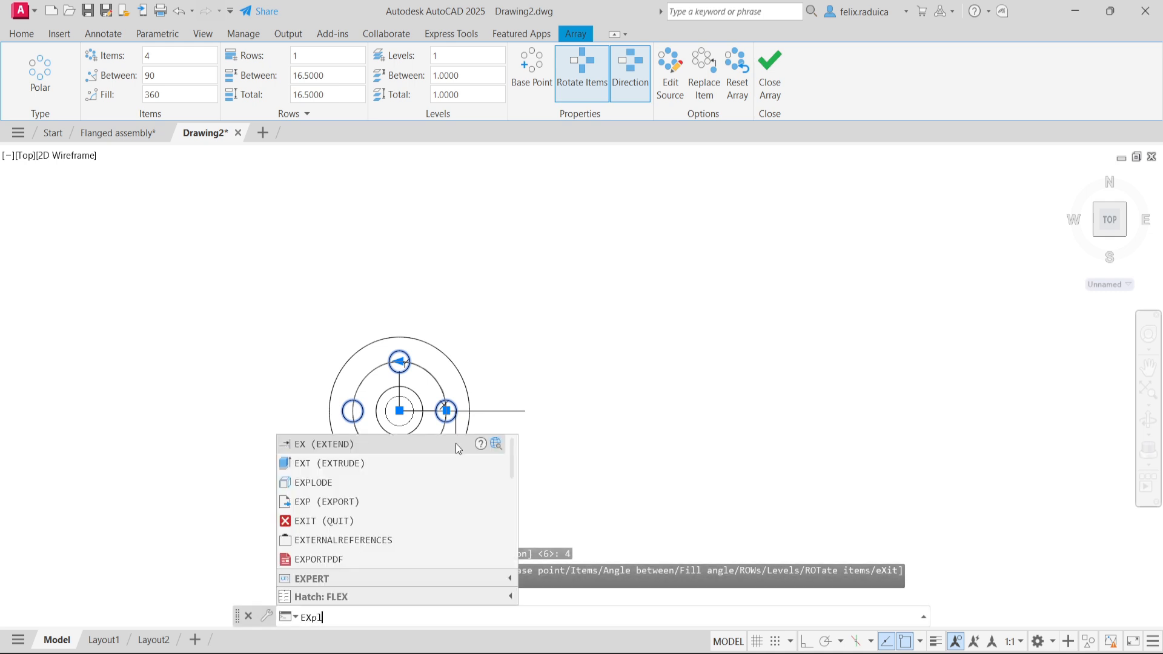
{"action": "key", "text": "Return"}
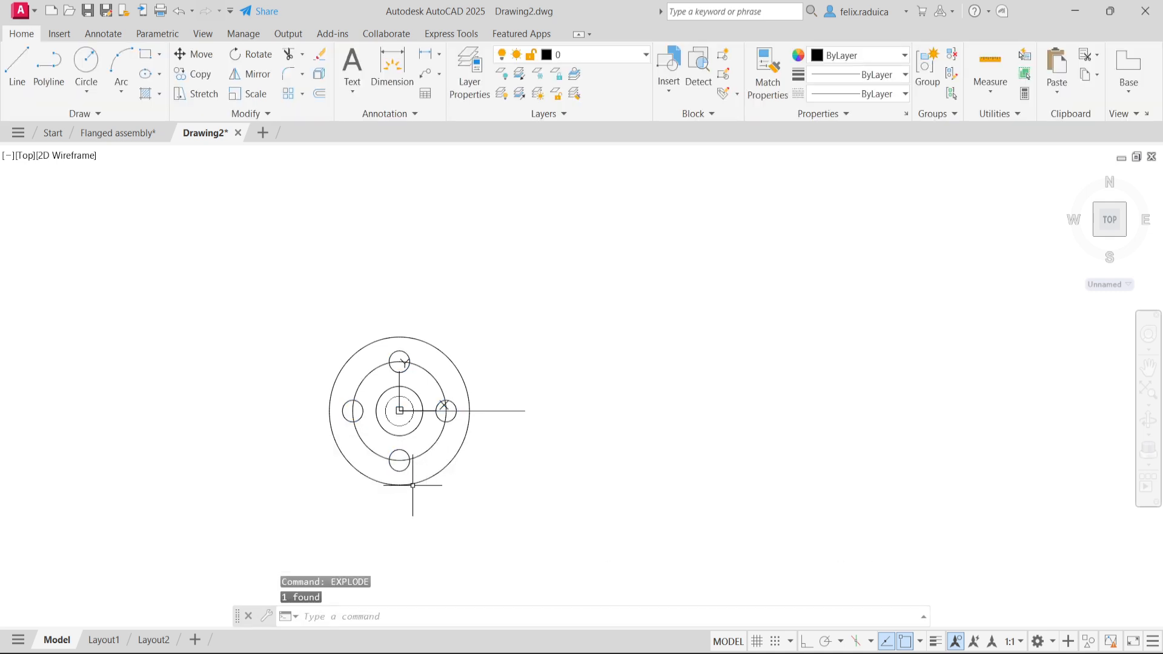
{"action": "left_click", "coordinate": [411, 462]}
{"action": "left_click", "coordinate": [415, 461]}
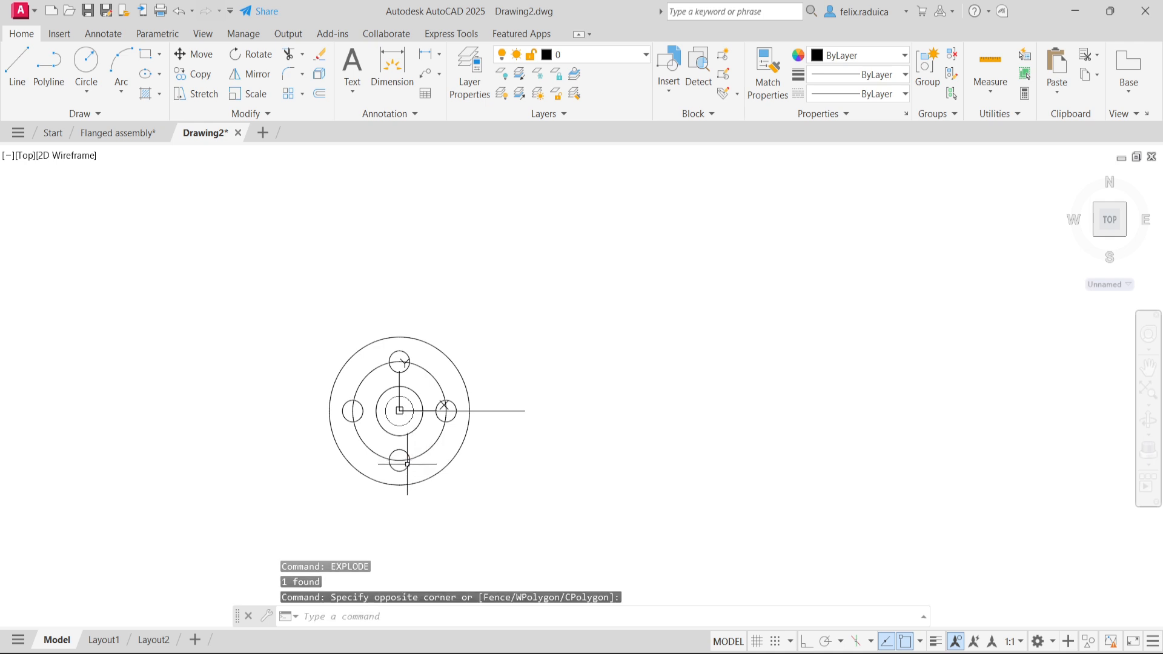
{"action": "left_click", "coordinate": [407, 465]}
{"action": "key", "text": "Escape"}
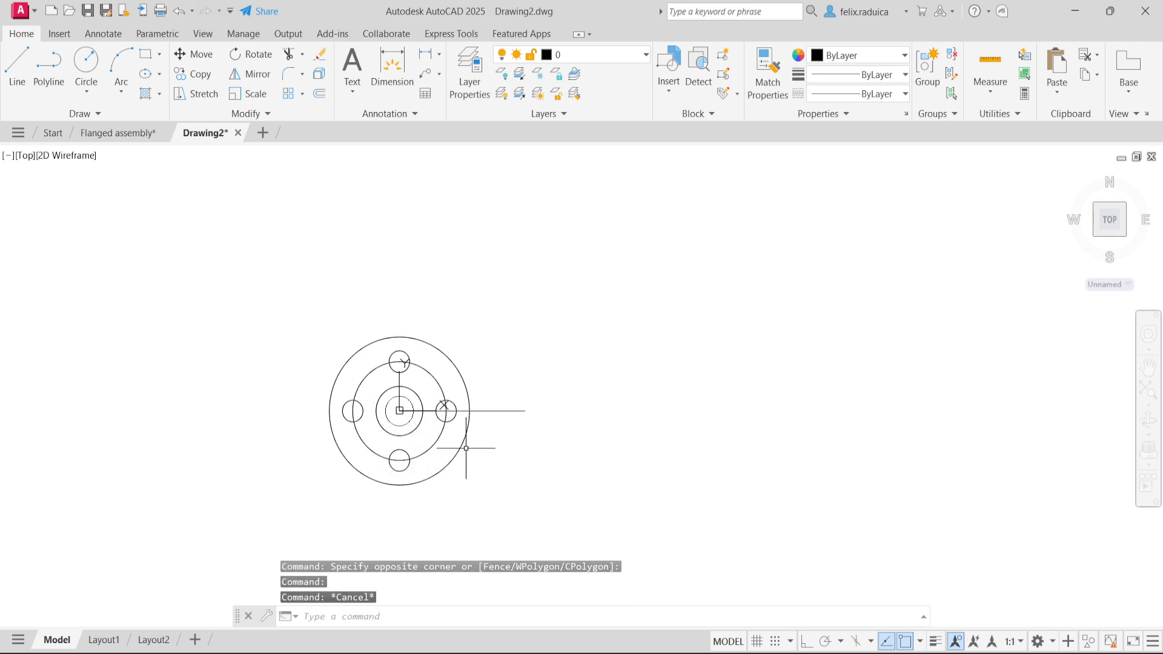
Step: Delete the pitch circle running through the bolt holes and the horizontal helper line
{"action": "left_click", "coordinate": [432, 445]}
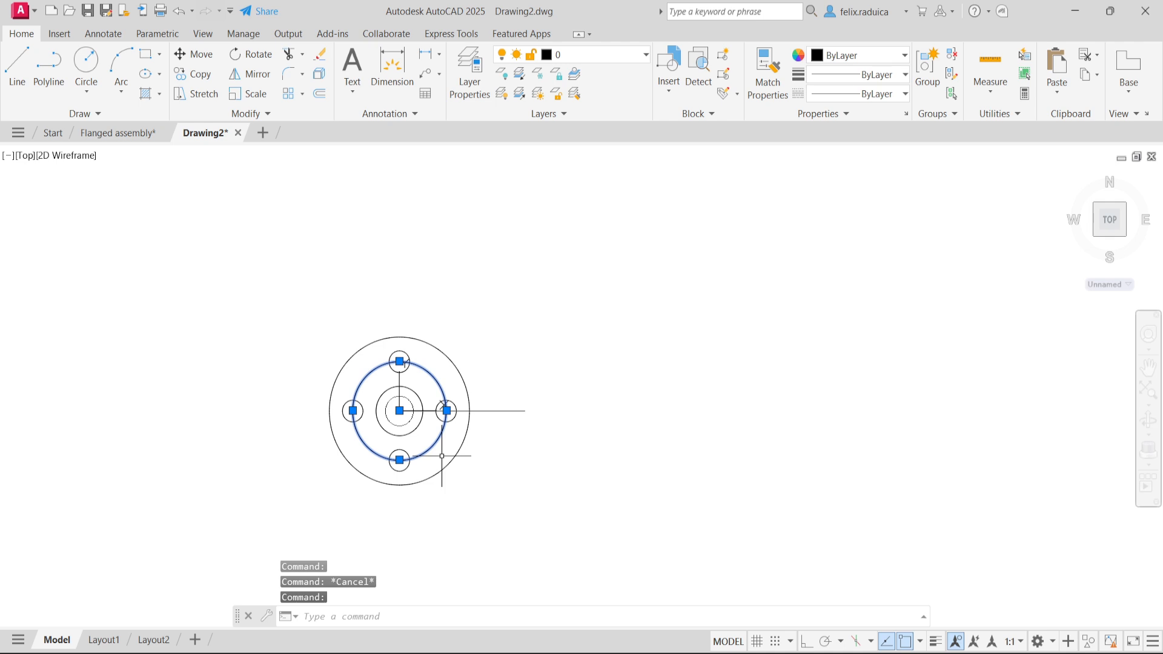
{"action": "key", "text": "Delete"}
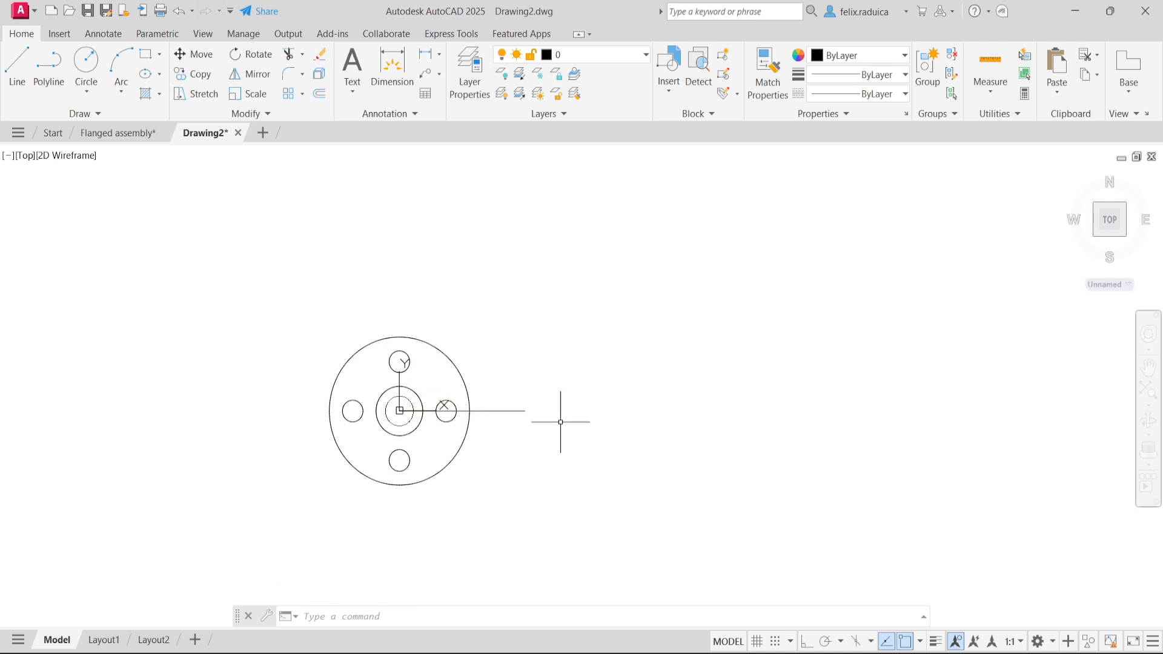
{"action": "left_click", "coordinate": [519, 420]}
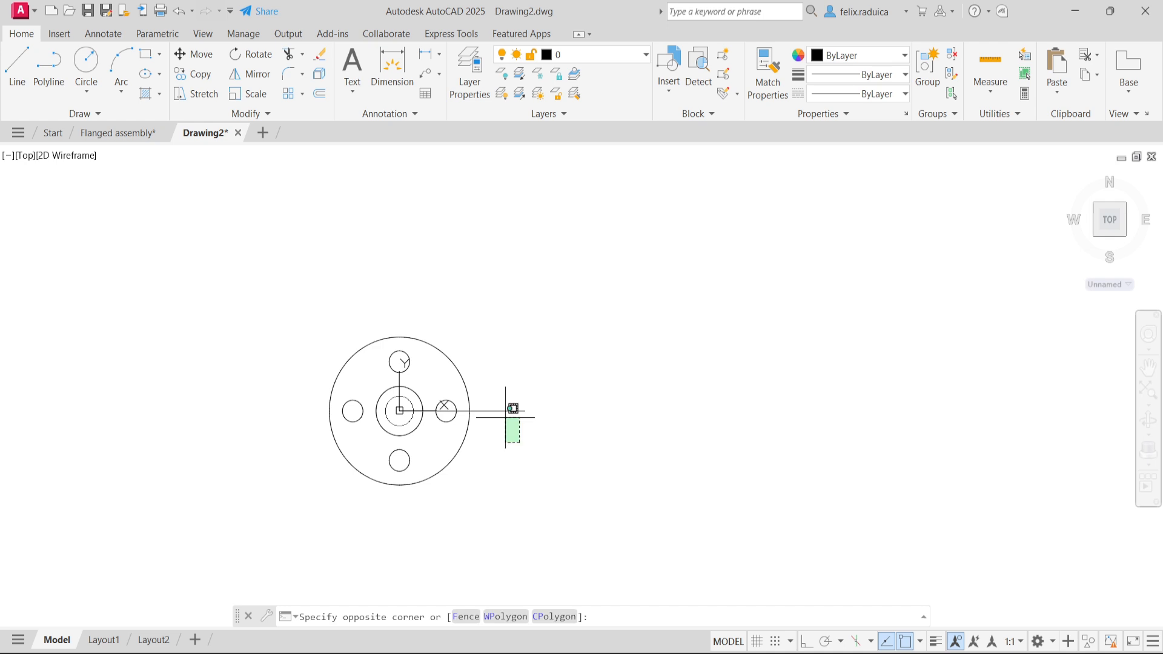
{"action": "left_click", "coordinate": [512, 392]}
{"action": "key", "text": "Delete"}
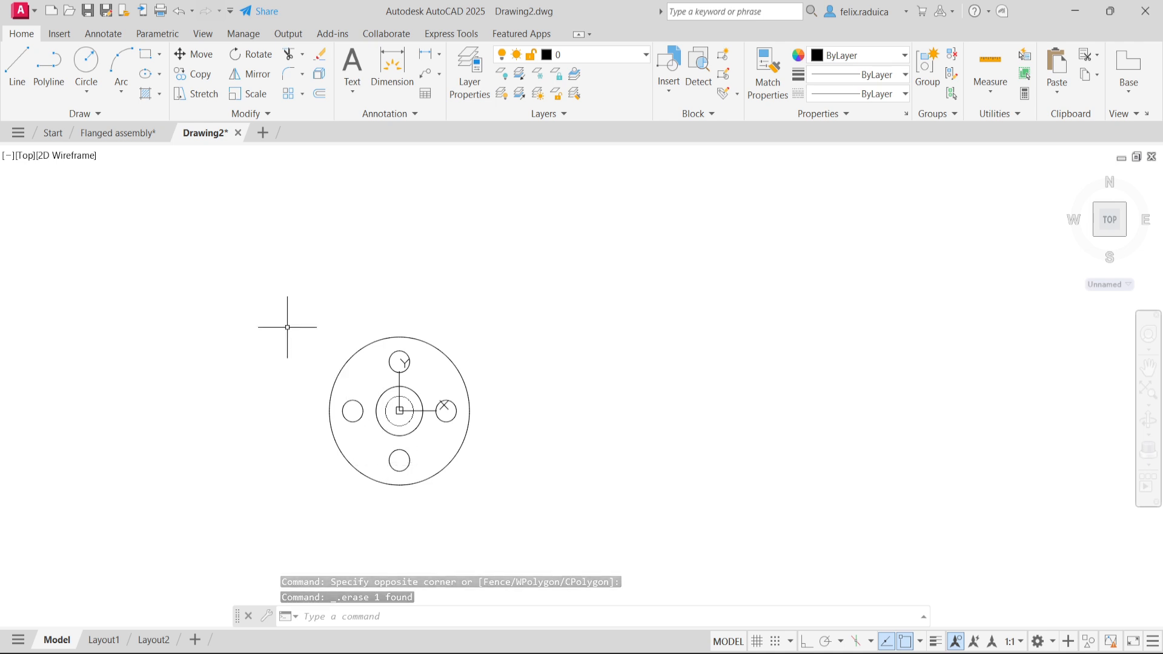
Step: Check the raised face diameter in the Flanged assembly drawing and add a circle of diameter 33 centred at 0,0 in Drawing2
{"action": "left_click", "coordinate": [130, 136]}
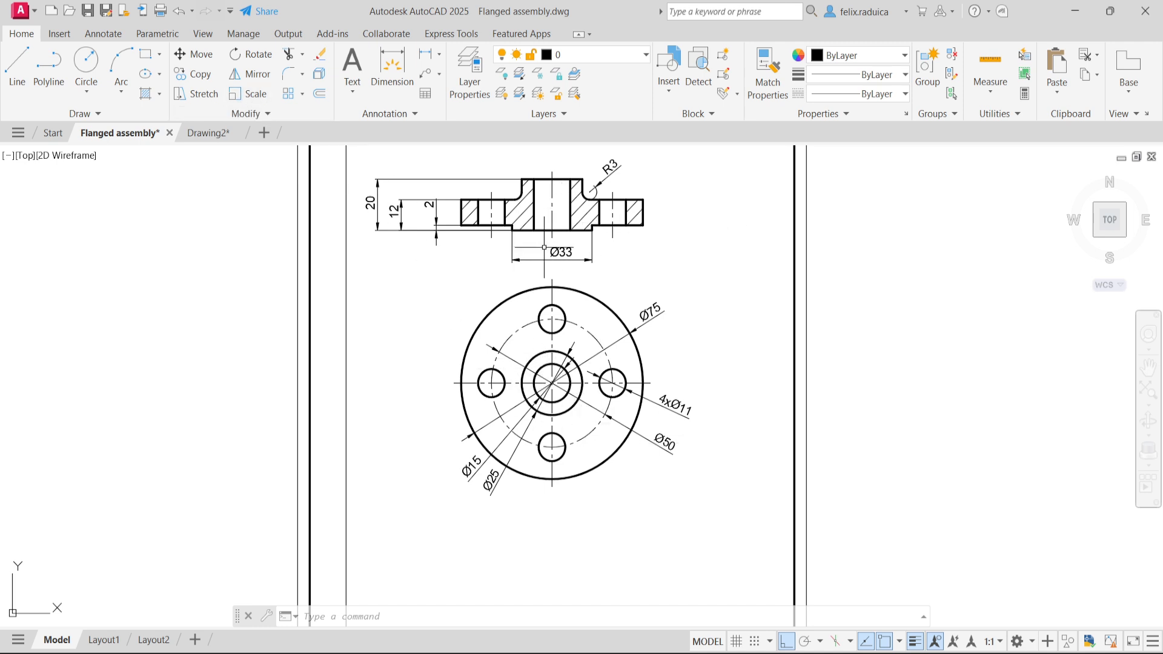
{"action": "left_click", "coordinate": [209, 133]}
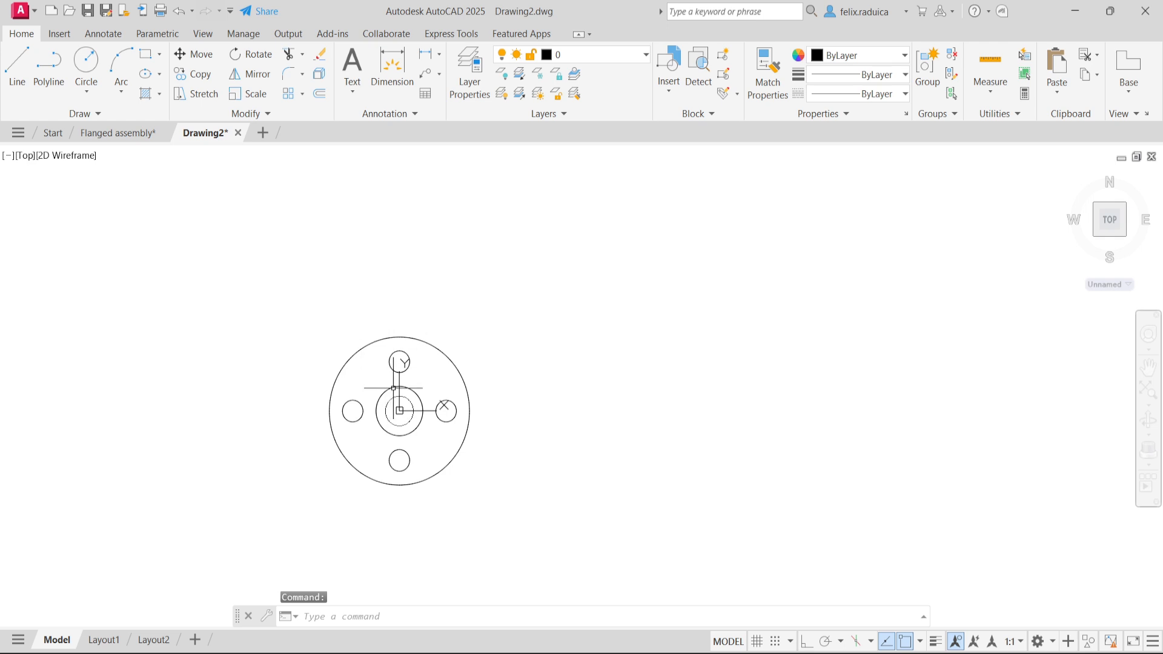
{"action": "key", "text": "Return"}
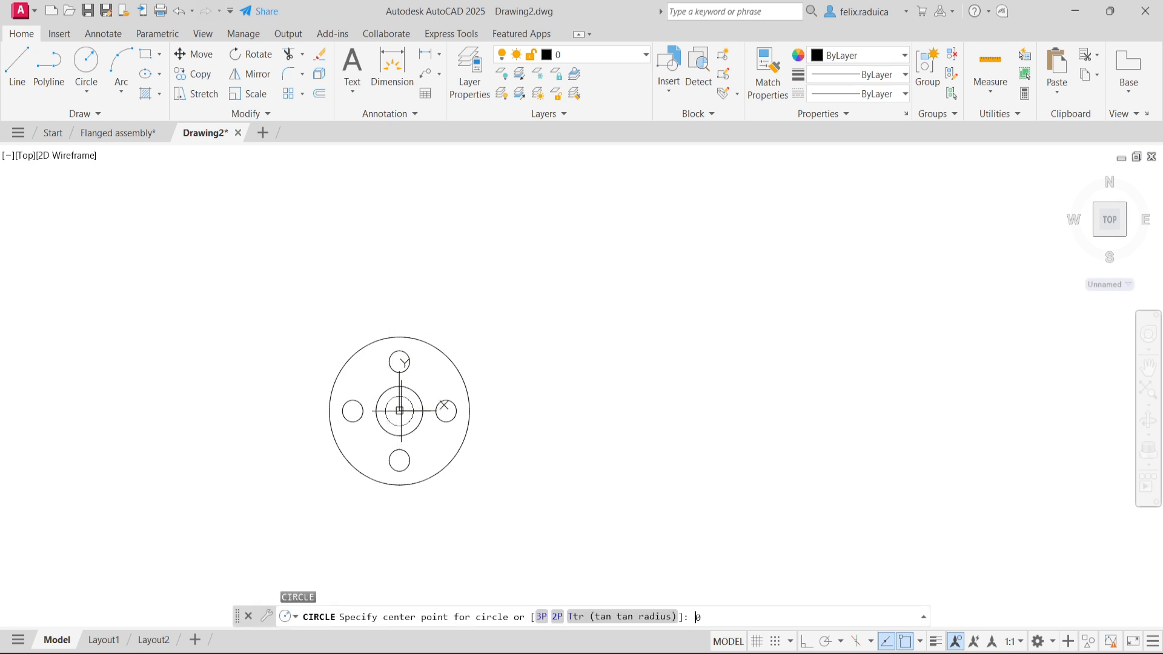
{"action": "key", "text": "Return"}
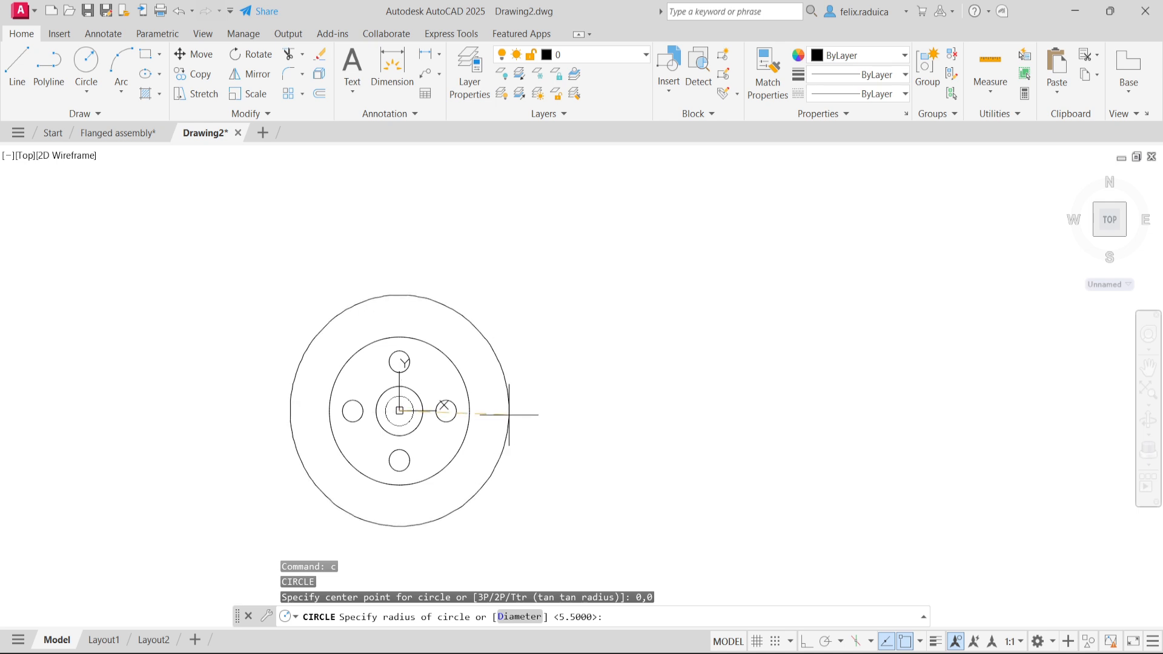
{"action": "type", "text": "d"}
{"action": "key", "text": "Return"}
{"action": "type", "text": "33"}
{"action": "key", "text": "Return"}
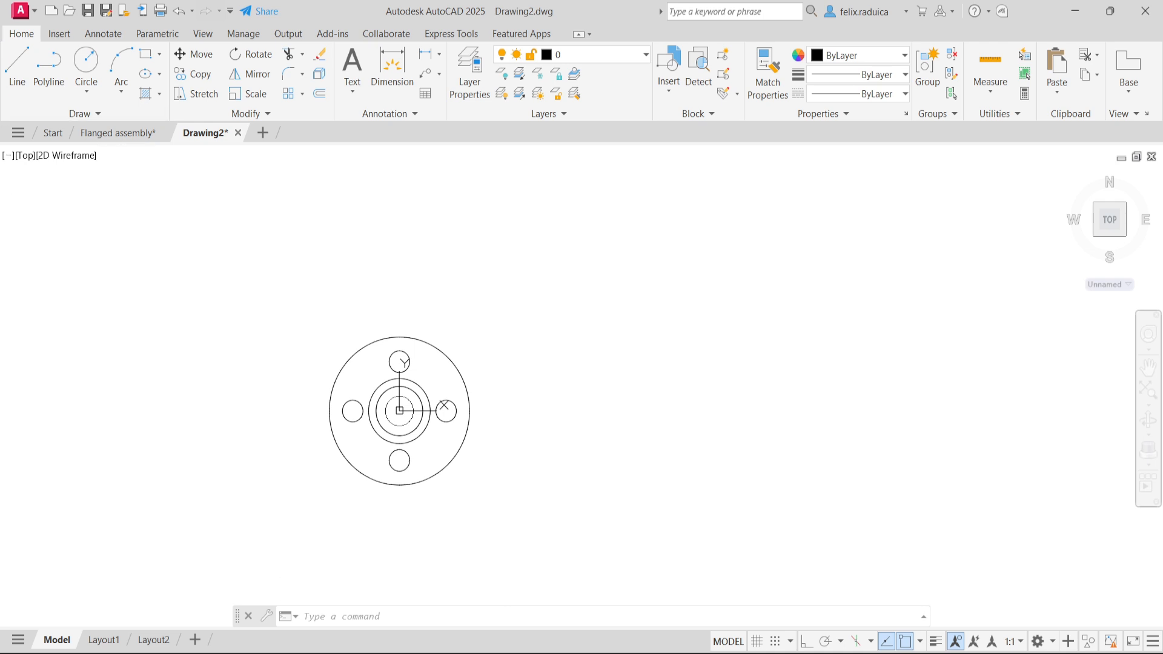
Step: Set Drawing2 to the SW Isometric view and switch to the Flanged assembly drawing to check the section heights
{"action": "left_click", "coordinate": [21, 155]}
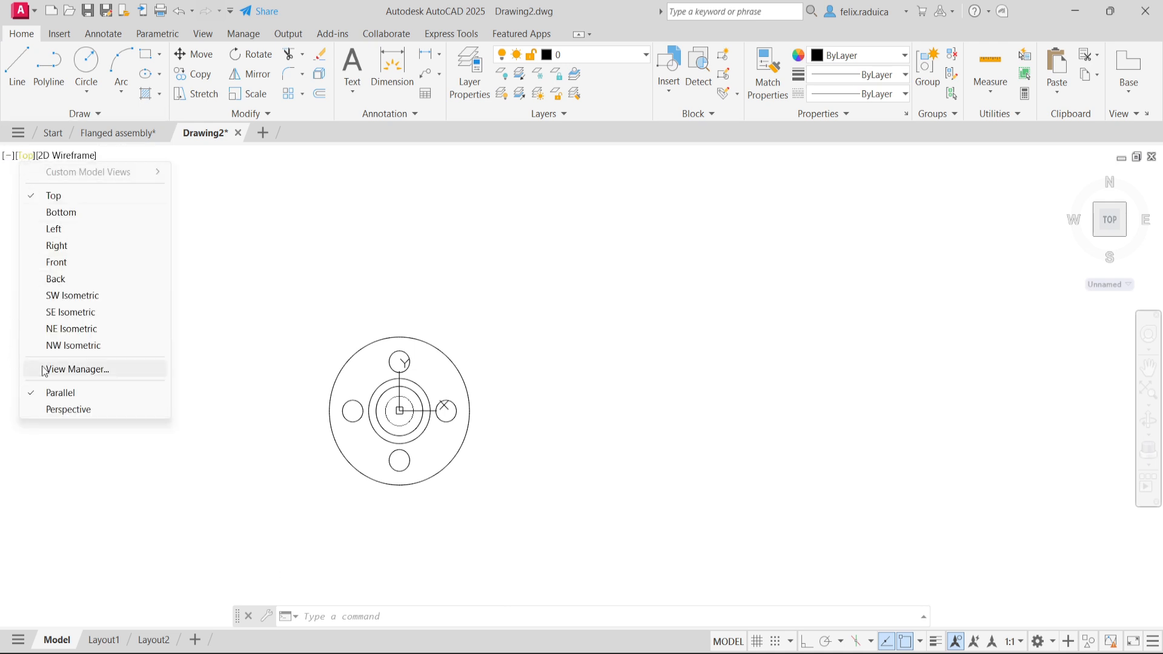
{"action": "left_click", "coordinate": [73, 296]}
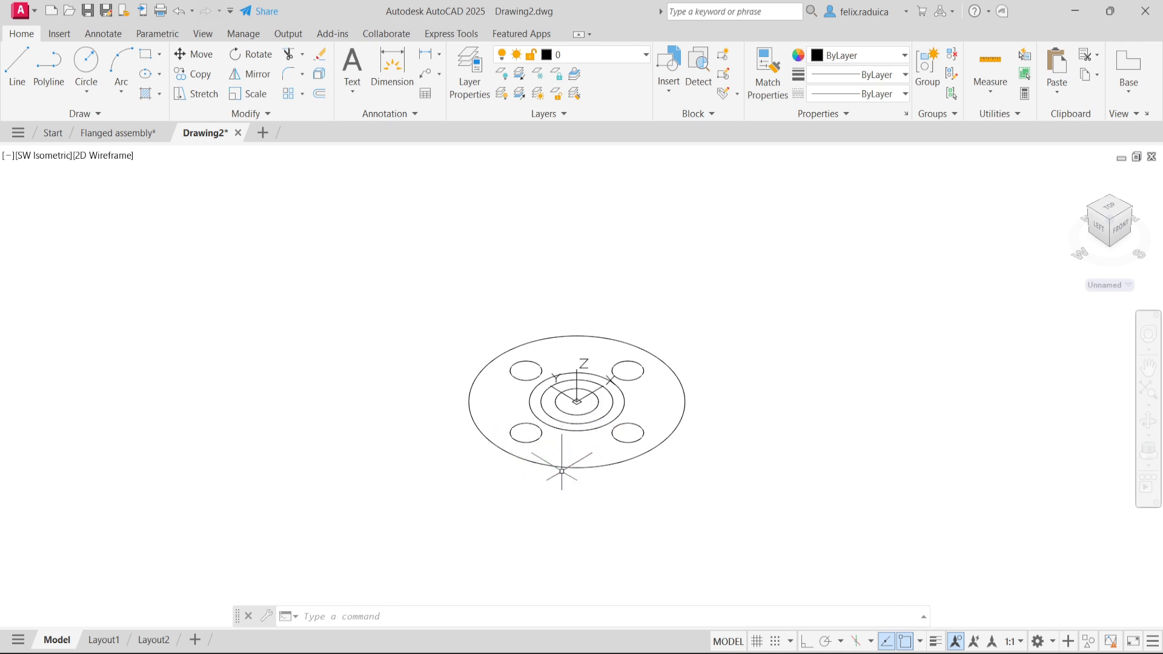
{"action": "scroll", "coordinate": [545, 472], "scroll_direction": "down", "scroll_amount": 2}
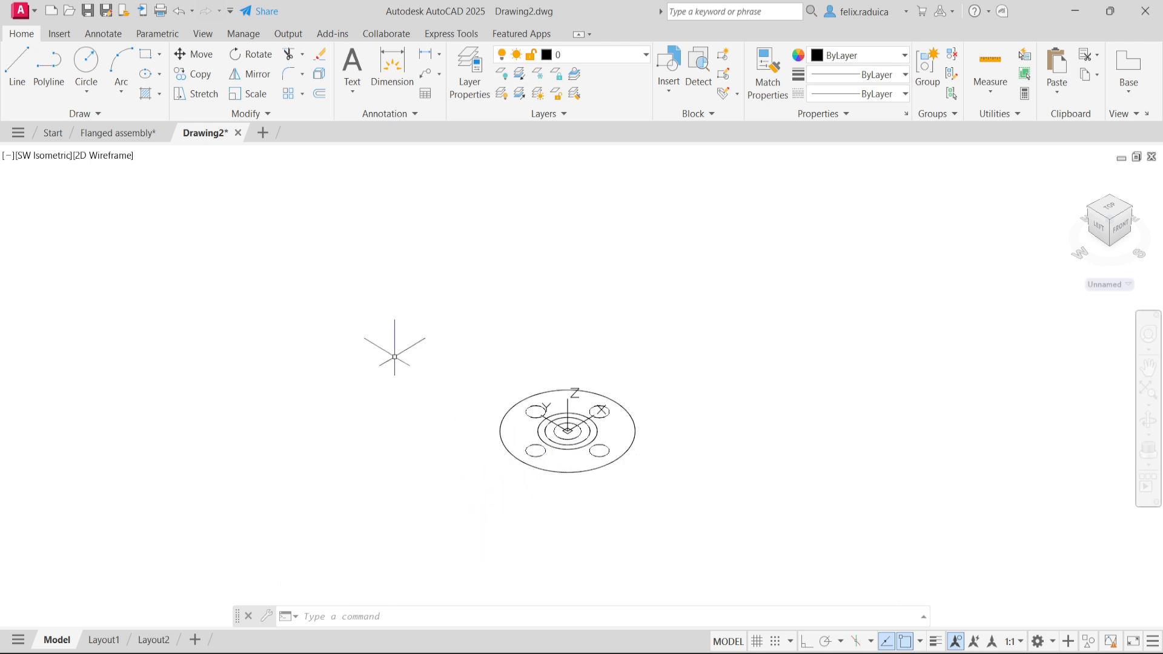
{"action": "left_click", "coordinate": [141, 134]}
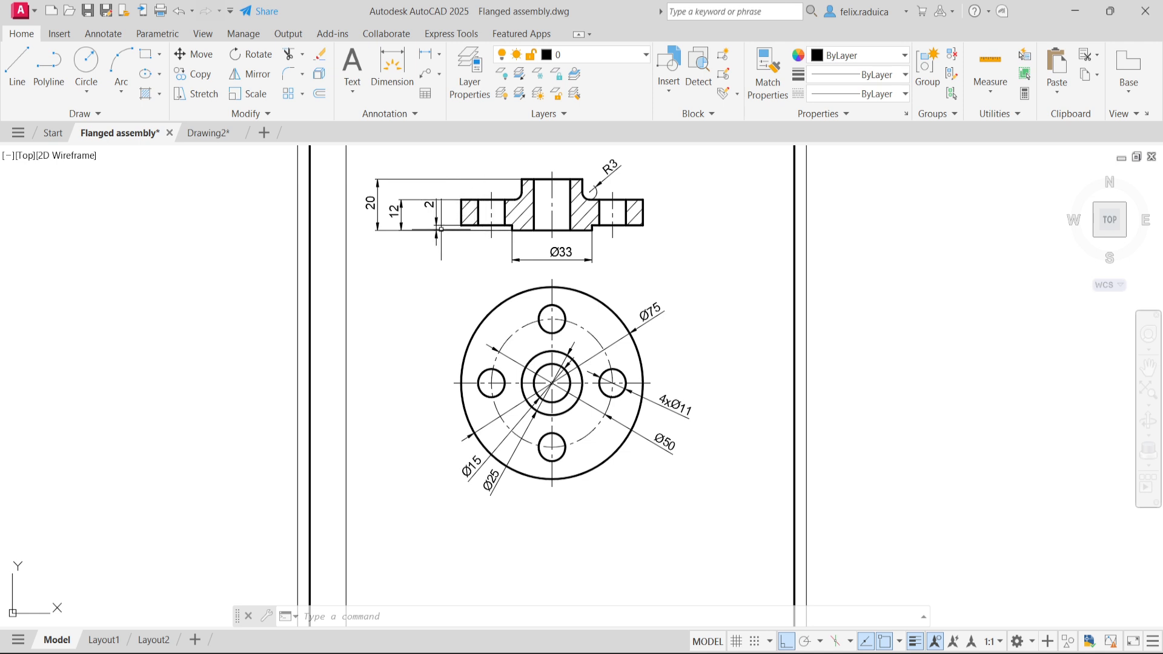
Step: In Drawing2, move the outer, diameter 25 and four bolt-hole circles by @0,0,2 from the common centre, excluding the raised face and bore circles
{"action": "left_click", "coordinate": [208, 134]}
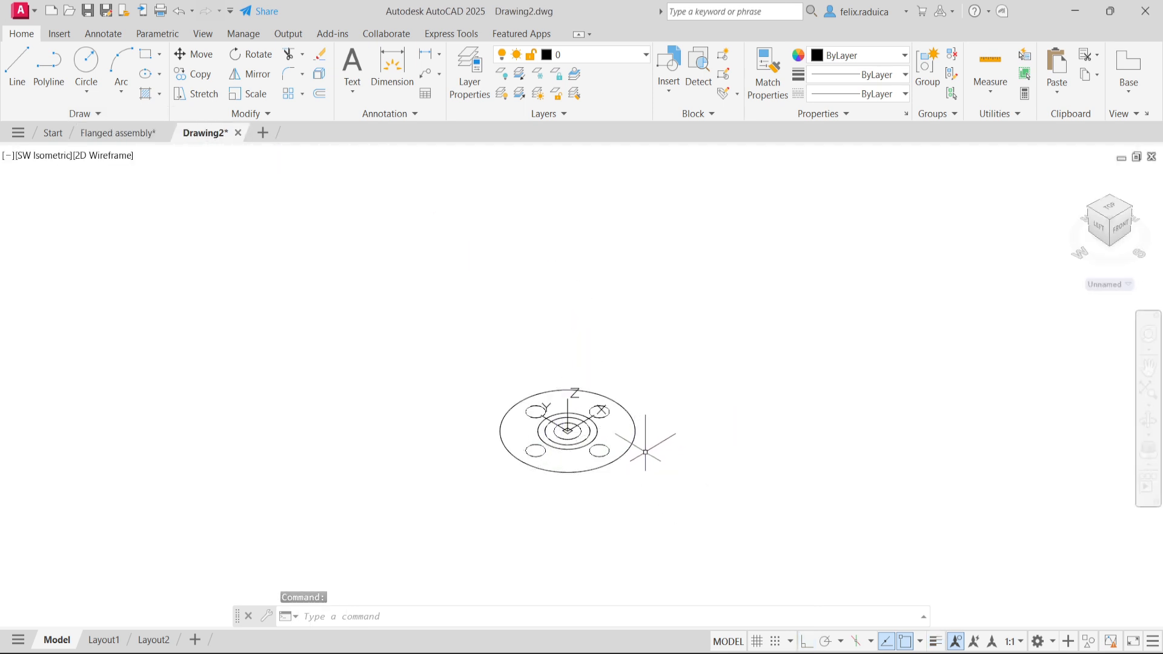
{"action": "left_click", "coordinate": [665, 475]}
{"action": "left_click", "coordinate": [488, 378]}
{"action": "scroll", "coordinate": [585, 428], "scroll_direction": "up", "scroll_amount": 4}
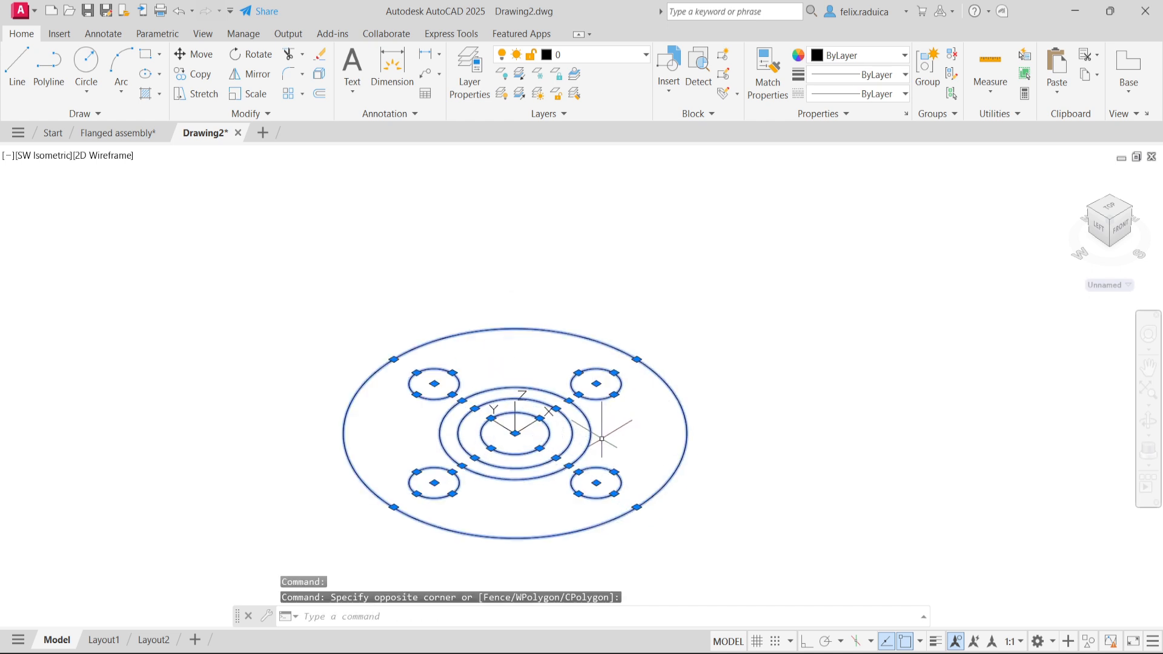
{"action": "left_click", "coordinate": [604, 440], "text": "shift"}
{"action": "left_click", "coordinate": [583, 431], "text": "shift"}
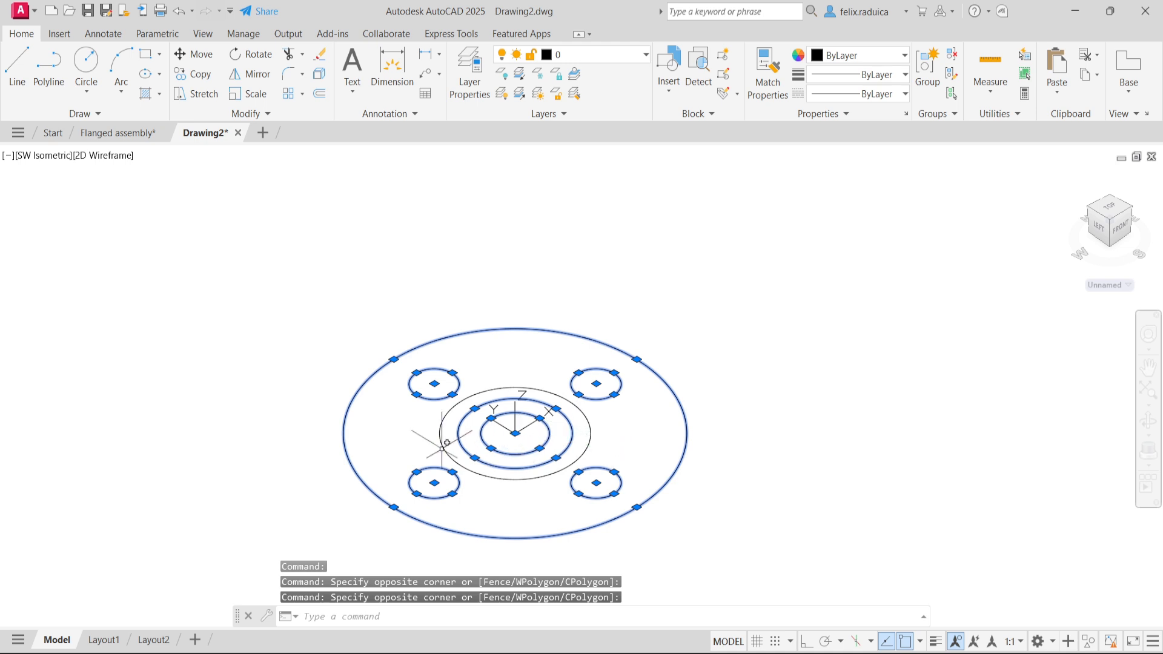
{"action": "scroll", "coordinate": [558, 438], "scroll_direction": "up", "scroll_amount": 2}
{"action": "left_click", "coordinate": [557, 439], "text": "shift"}
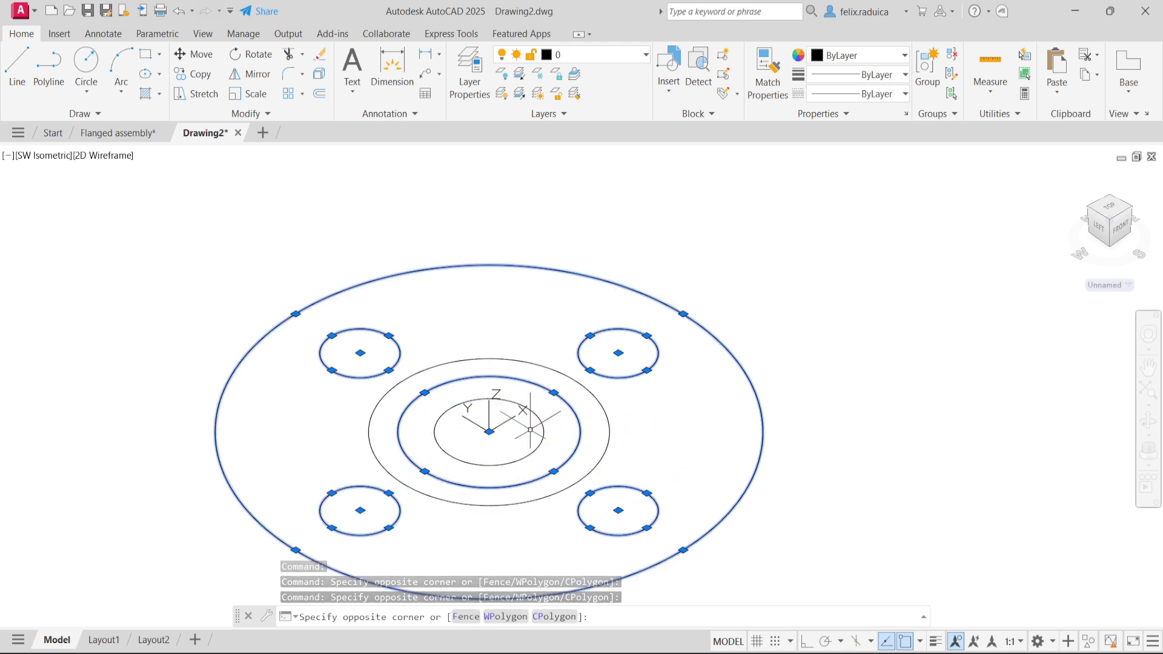
{"action": "left_click", "coordinate": [530, 431], "text": "shift"}
{"action": "scroll", "coordinate": [544, 446], "scroll_direction": "down", "scroll_amount": 4}
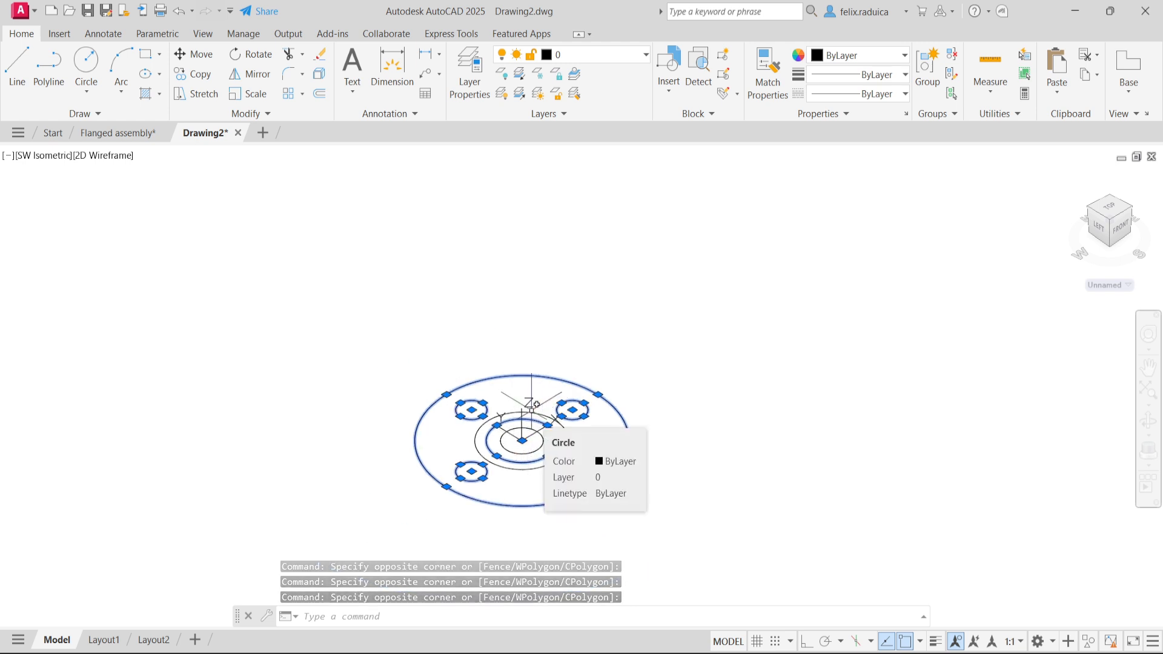
{"action": "type", "text": "mo"}
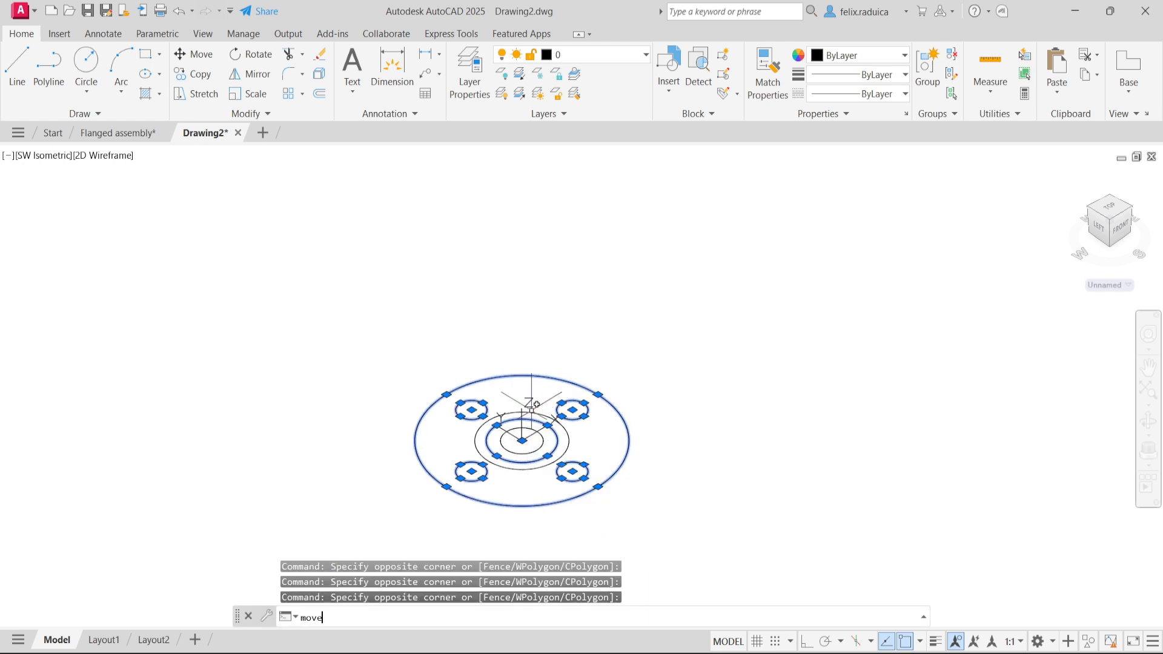
{"action": "type", "text": "ve"}
{"action": "key", "text": "Return"}
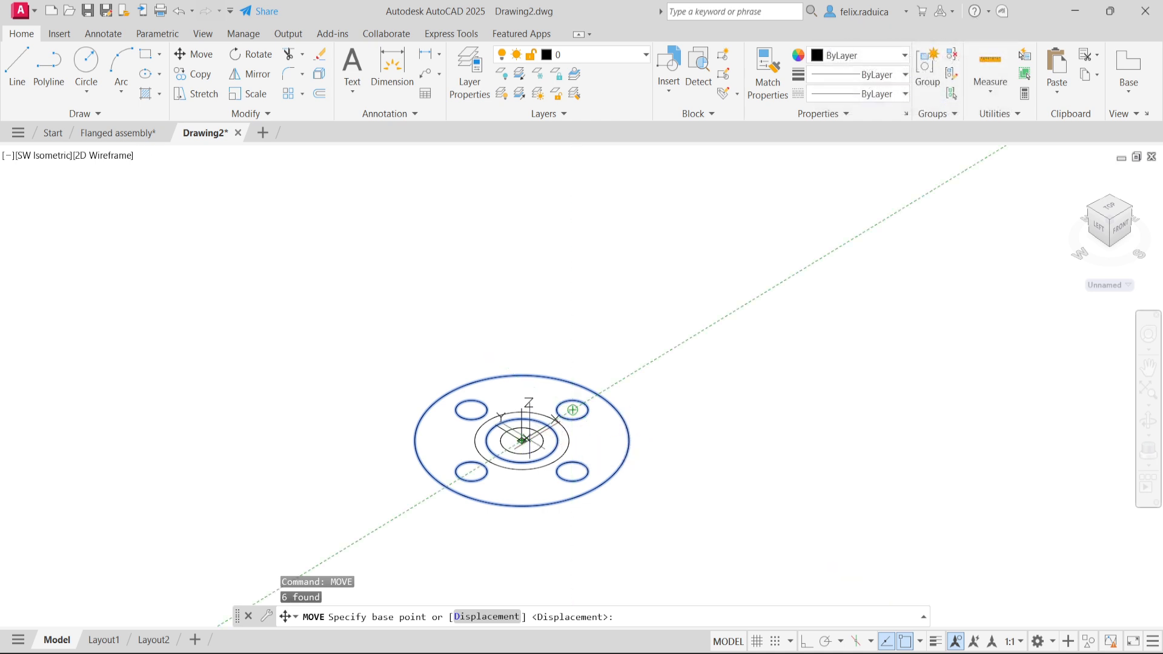
{"action": "left_click", "coordinate": [522, 441]}
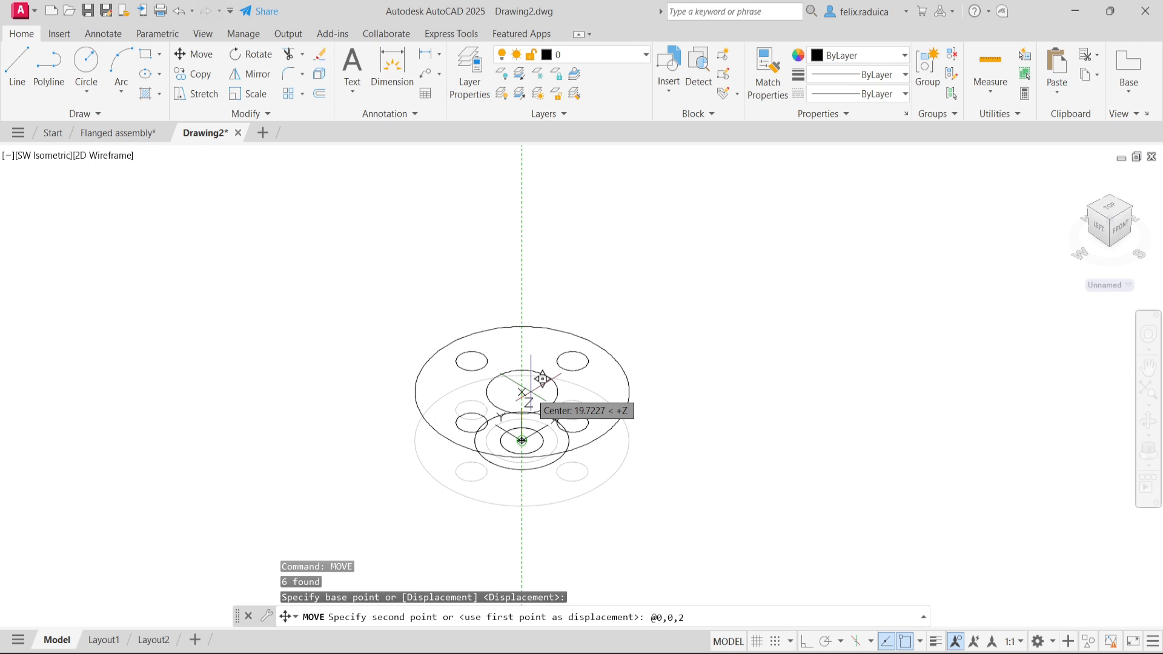
{"action": "key", "text": "Return"}
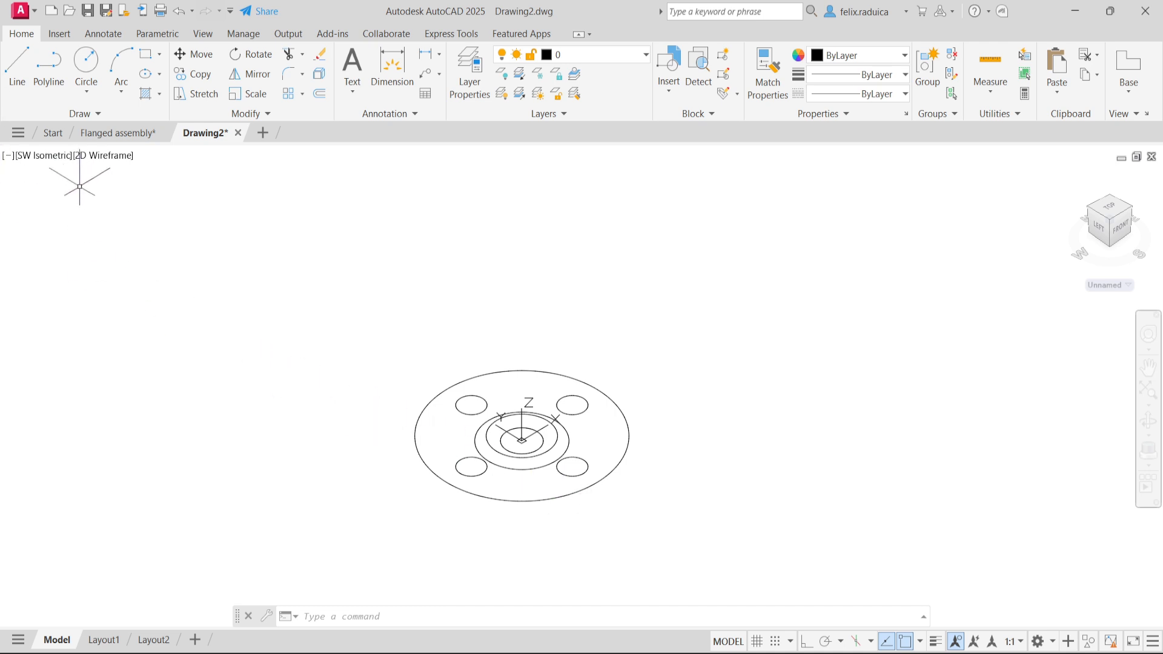
Step: View the offset circles from NE Isometric and return to the SW Isometric view
{"action": "left_click", "coordinate": [49, 159]}
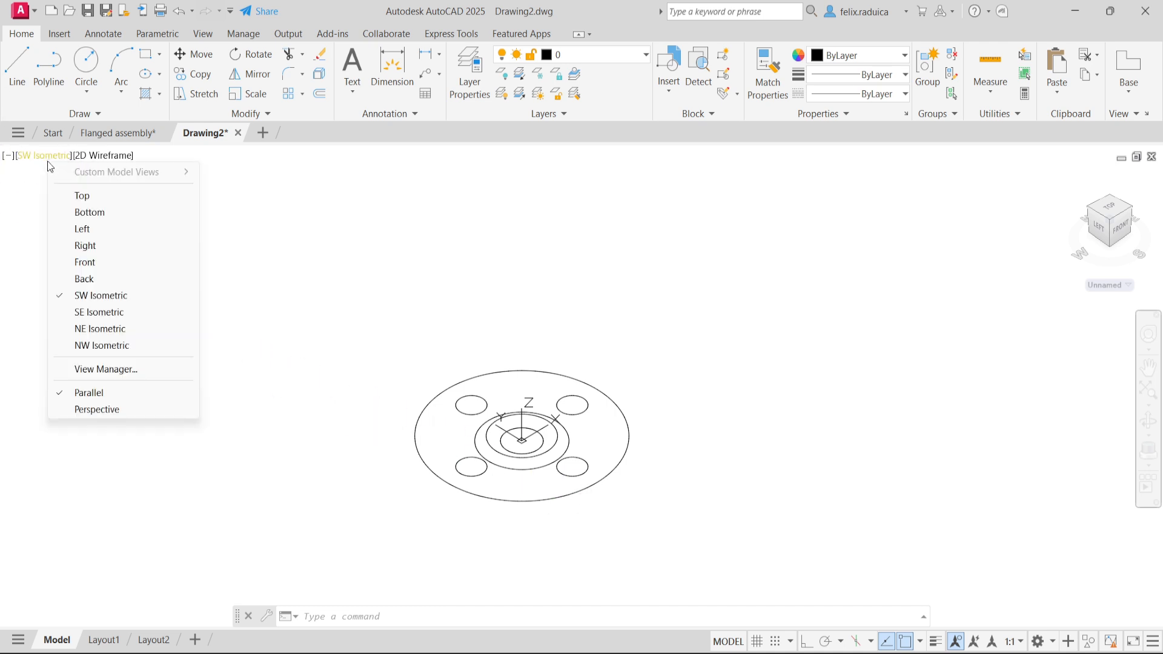
{"action": "left_click", "coordinate": [106, 329]}
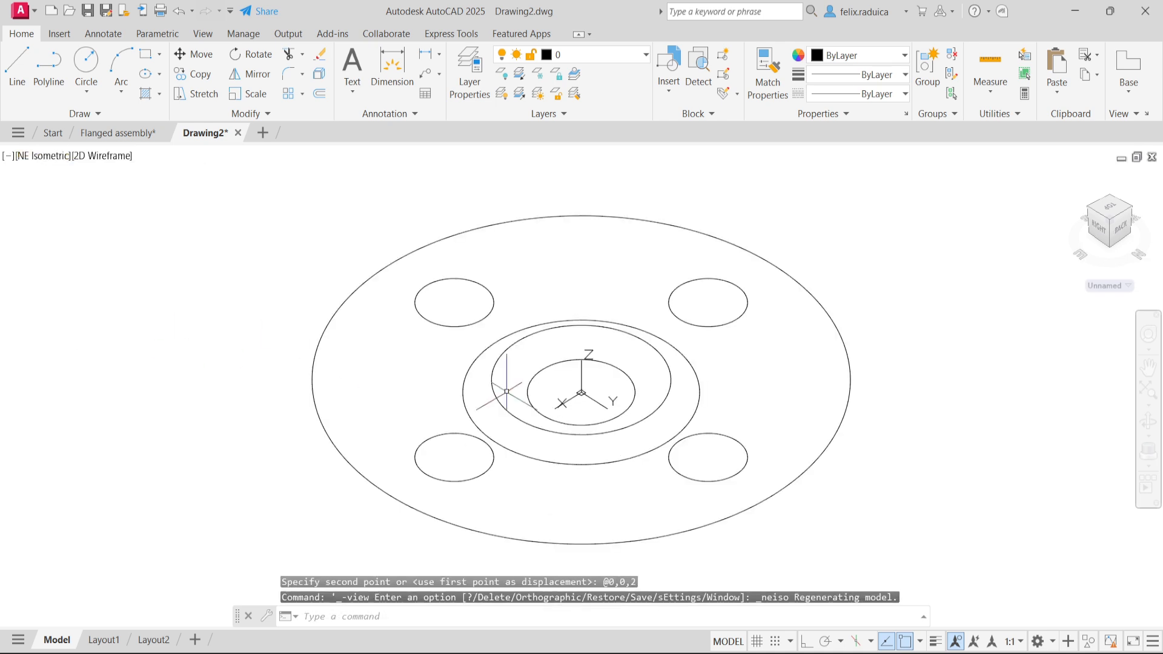
{"action": "scroll", "coordinate": [744, 466], "scroll_direction": "down", "scroll_amount": 4}
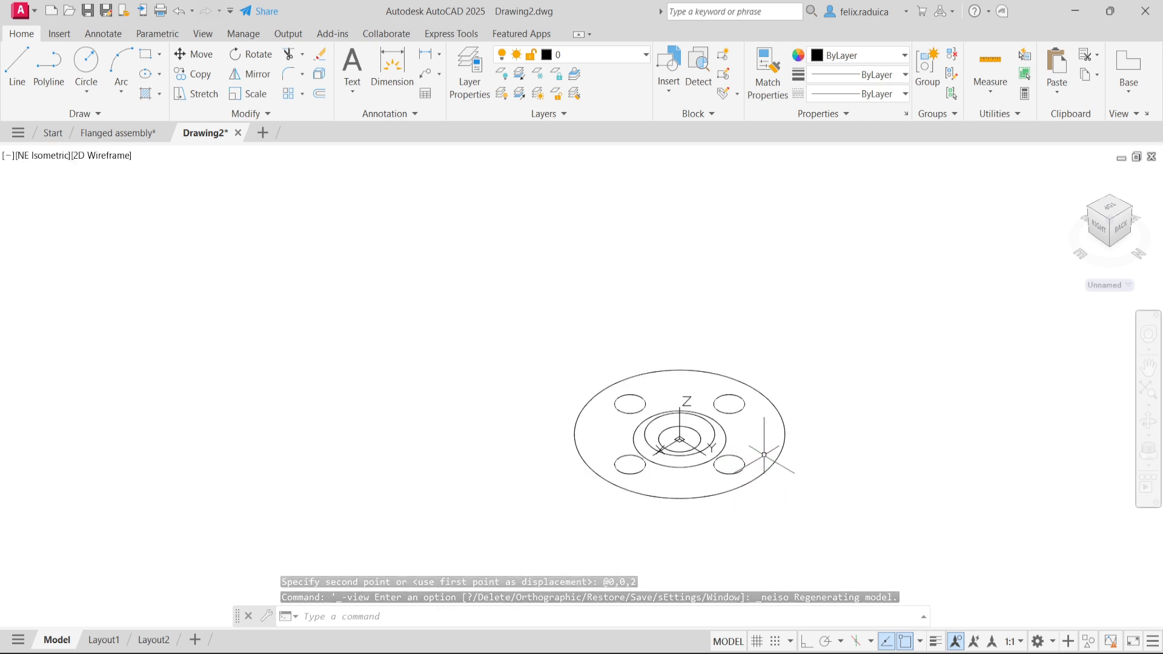
{"action": "left_click", "coordinate": [54, 172]}
{"action": "left_click", "coordinate": [53, 170]}
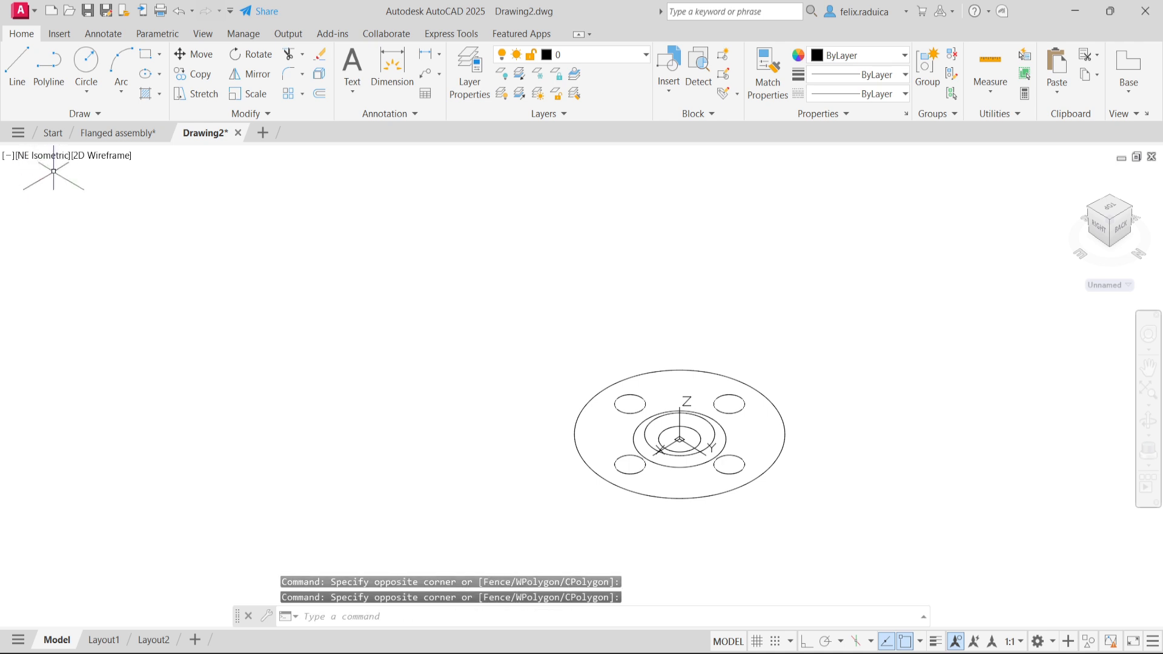
{"action": "key", "text": "Escape"}
{"action": "left_click", "coordinate": [50, 158]}
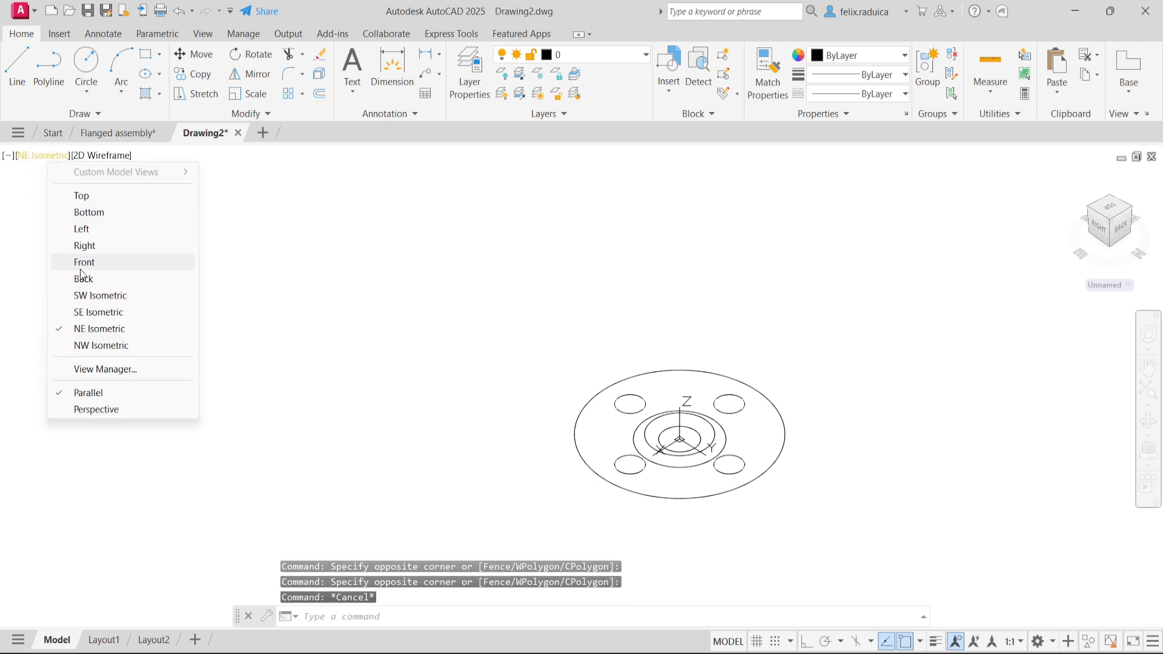
{"action": "left_click", "coordinate": [100, 296]}
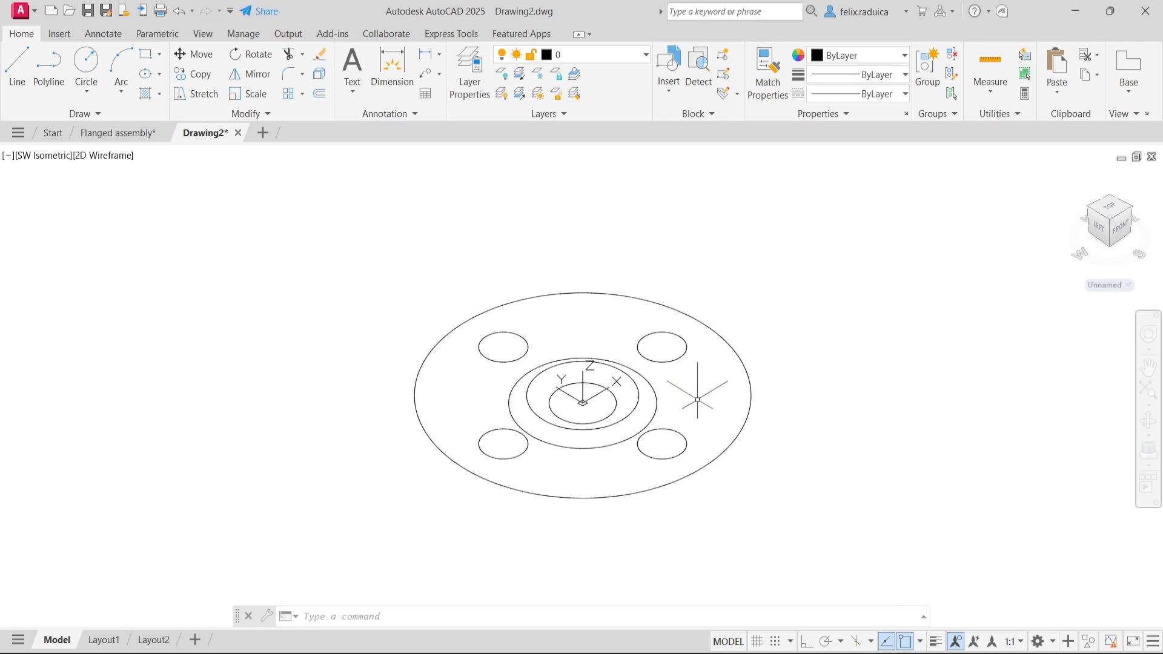
Step: Orbit to a side view to examine the height offset between the circles, and restore SW Isometric
{"action": "mouse_move", "coordinate": [690, 400]}
{"action": "middle_mouse_down", "text": "shift"}
{"action": "mouse_move", "coordinate": [675, 348]}
{"action": "mouse_move", "coordinate": [653, 315]}
{"action": "mouse_move", "coordinate": [649, 324]}
{"action": "middle_mouse_up", "text": "shift"}
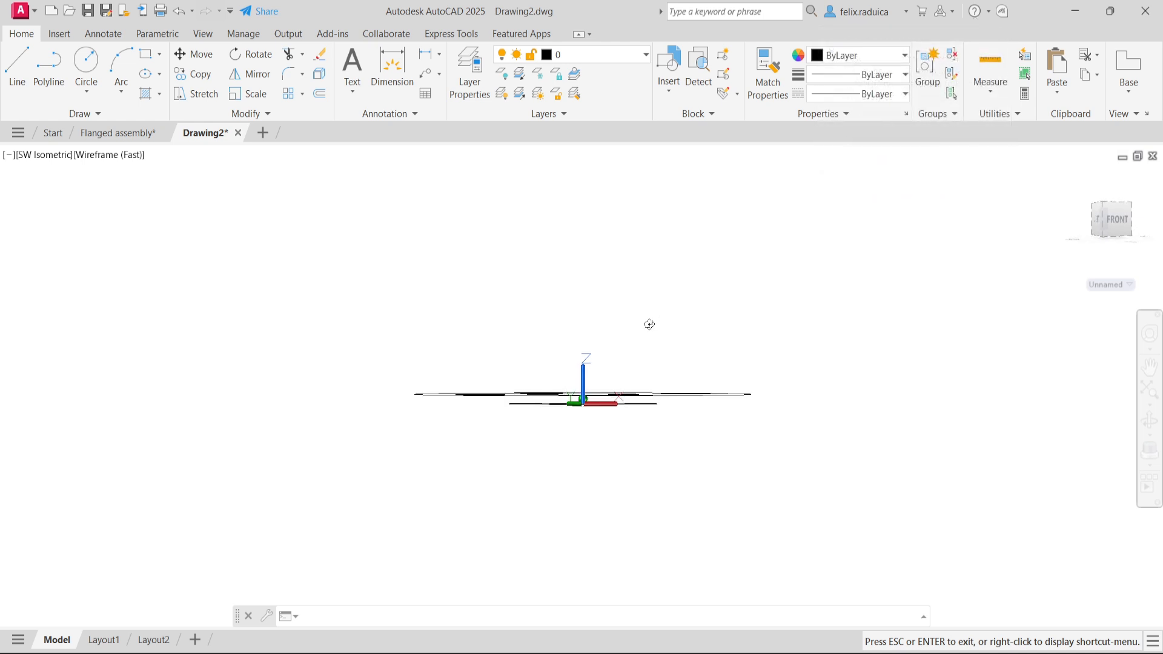
{"action": "middle_click_drag", "start_coordinate": [650, 324], "coordinate": [639, 347], "text": "shift"}
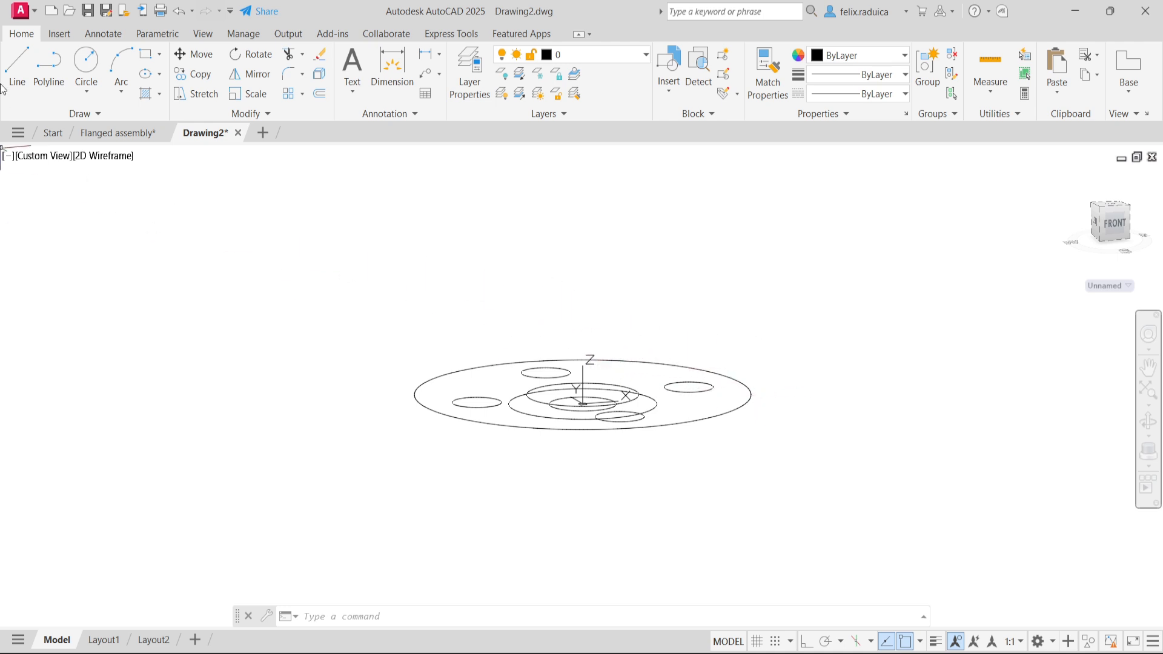
{"action": "left_click", "coordinate": [47, 159]}
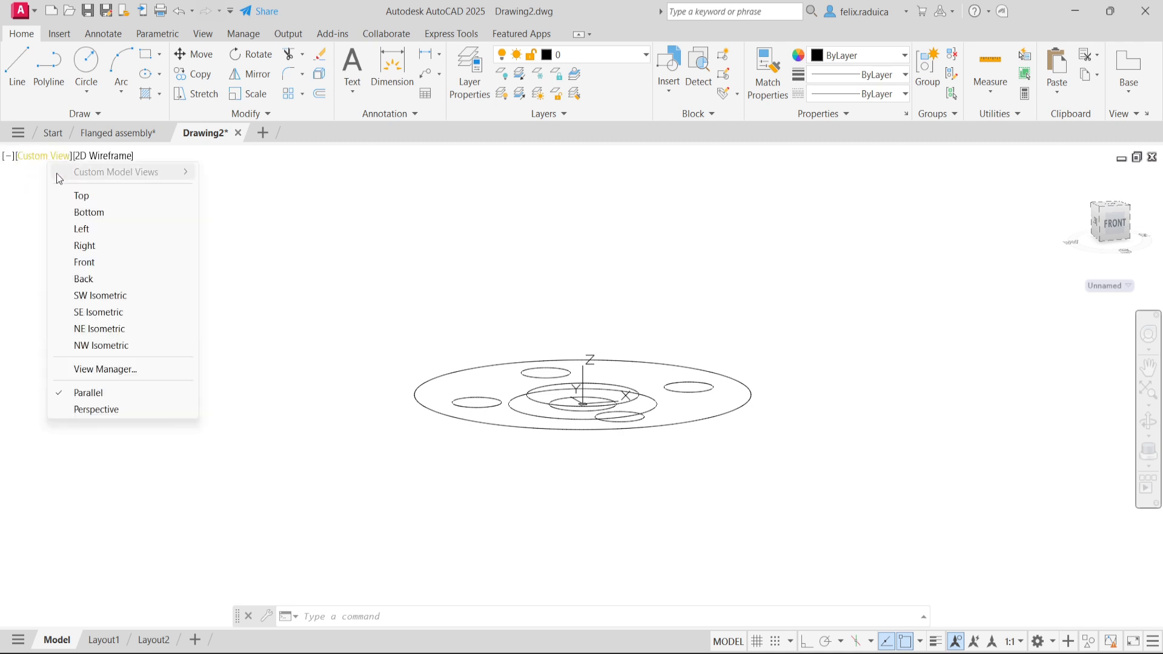
{"action": "left_click", "coordinate": [102, 299]}
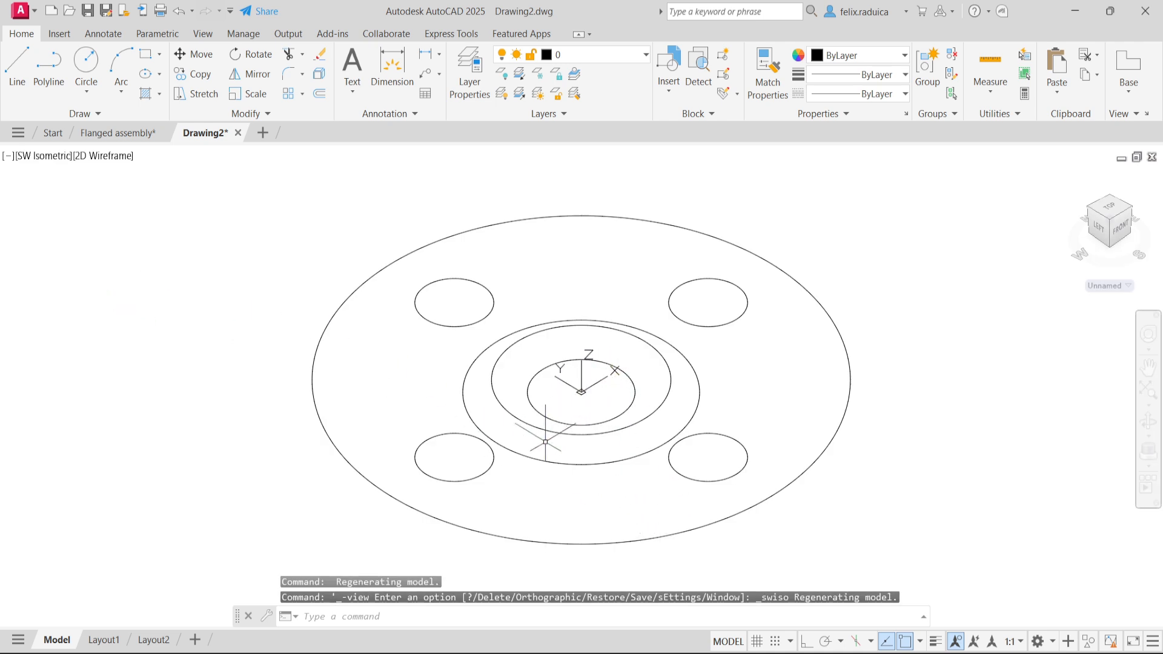
{"action": "scroll", "coordinate": [545, 433], "scroll_direction": "down", "scroll_amount": 5}
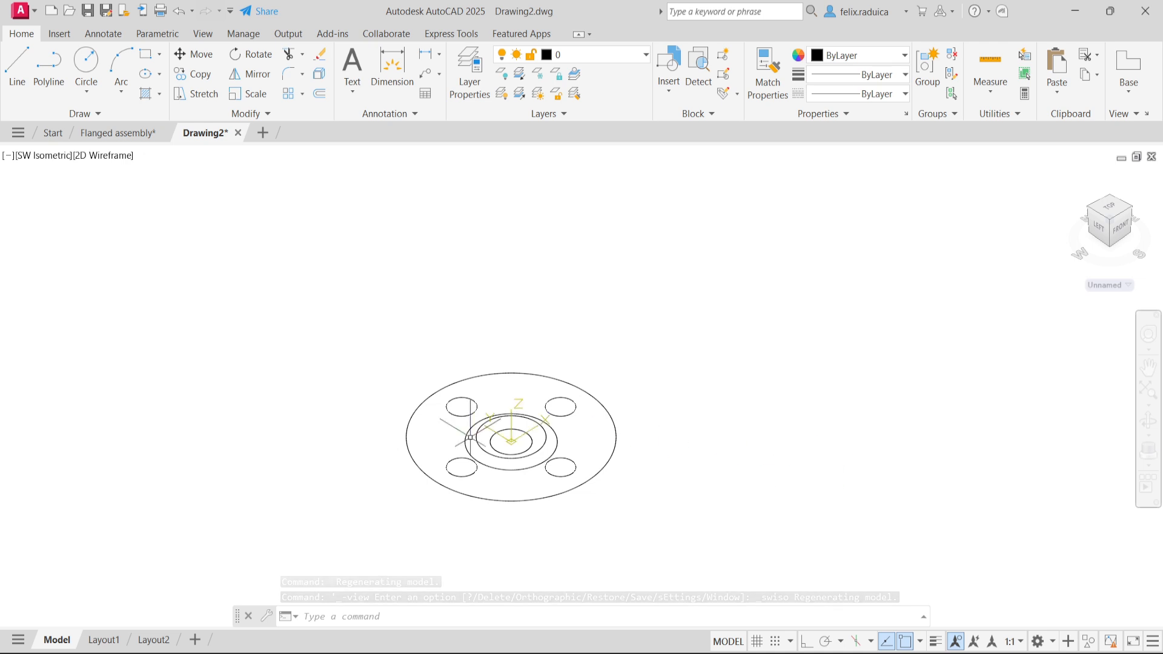
{"action": "scroll", "coordinate": [540, 475], "scroll_direction": "up", "scroll_amount": 3}
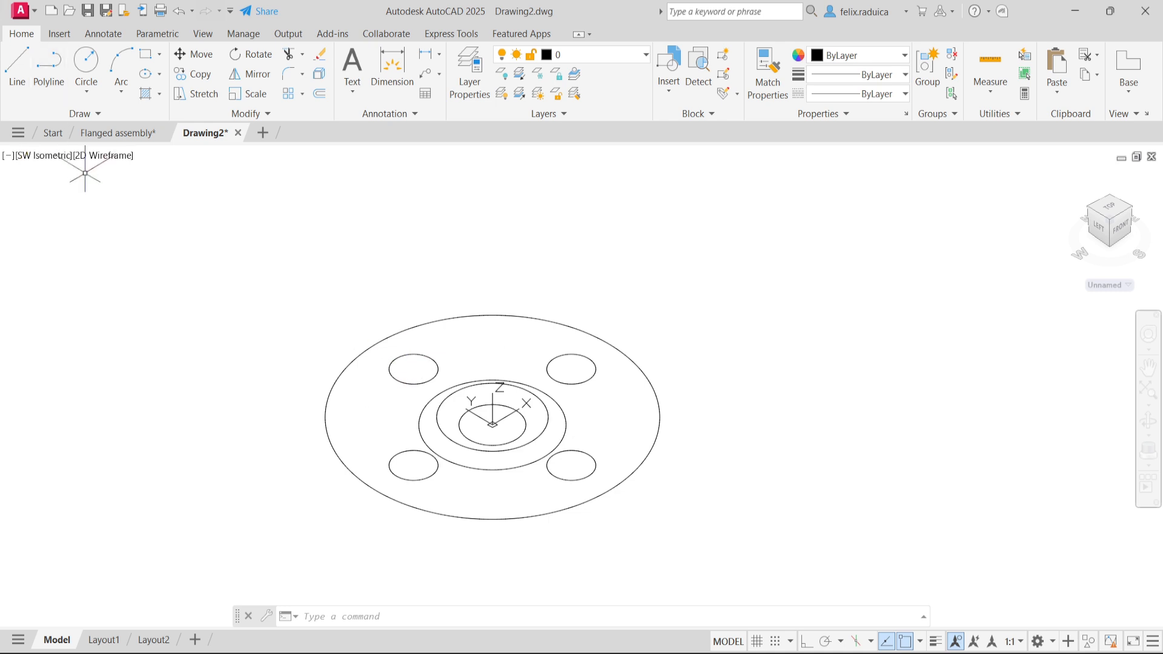
Step: Check the raised face height in the Flanged assembly drawing and extrude the diameter 33 circle in Drawing2 by 2
{"action": "left_click", "coordinate": [139, 132]}
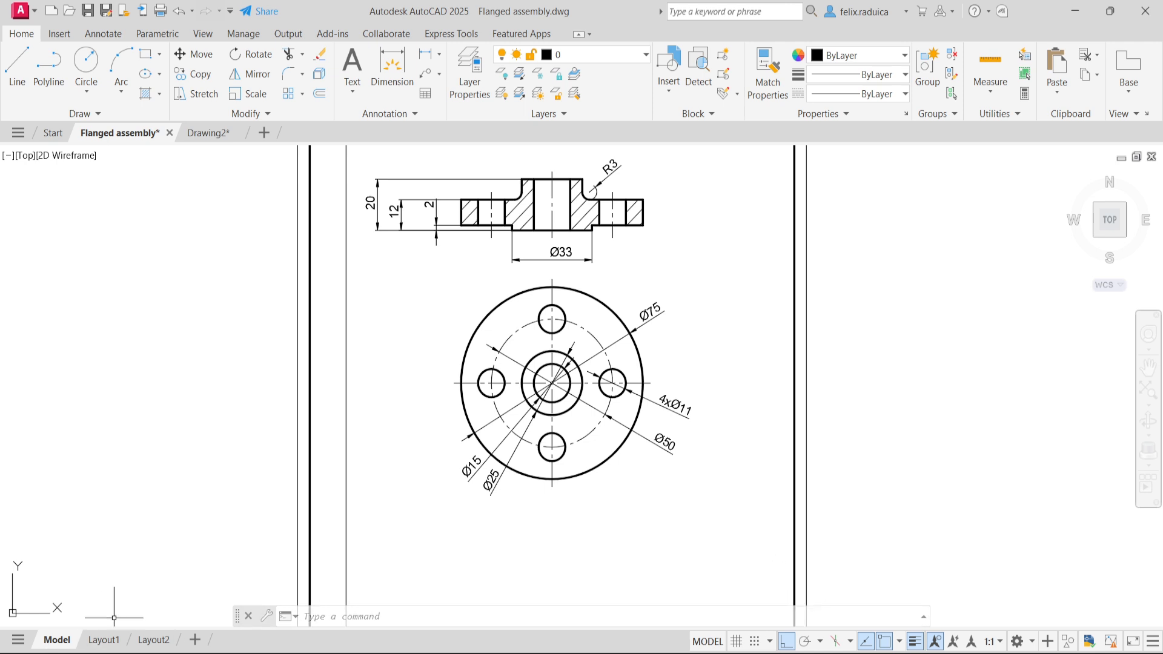
{"action": "left_click", "coordinate": [209, 133]}
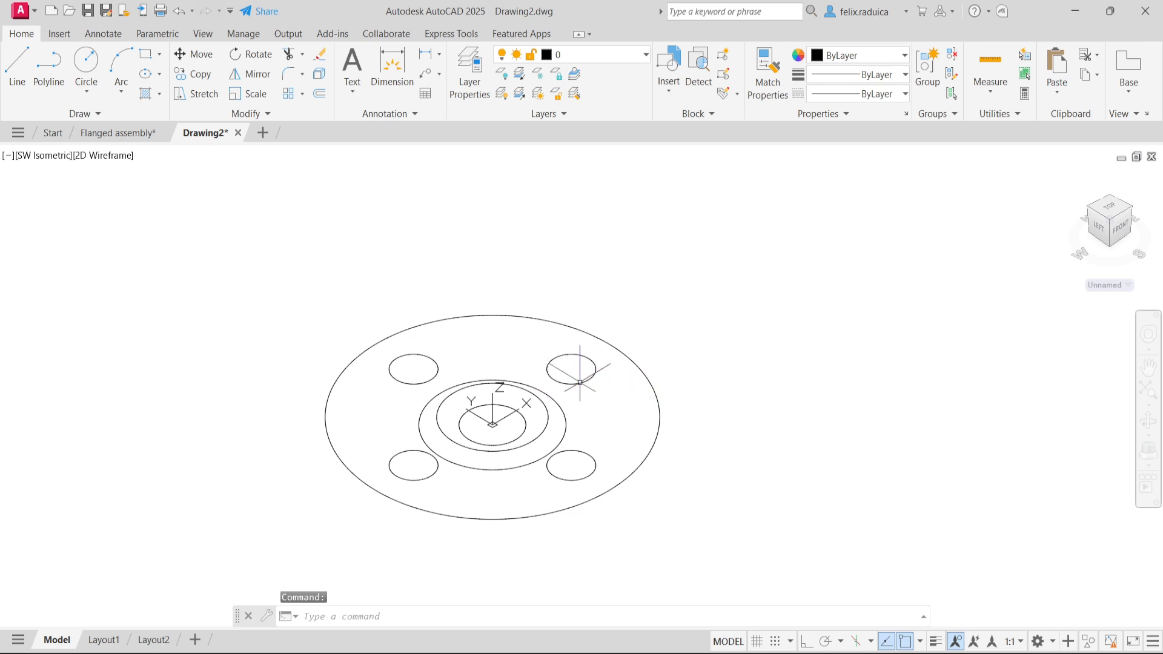
{"action": "type", "text": "etrude"}
{"action": "key", "text": "Return"}
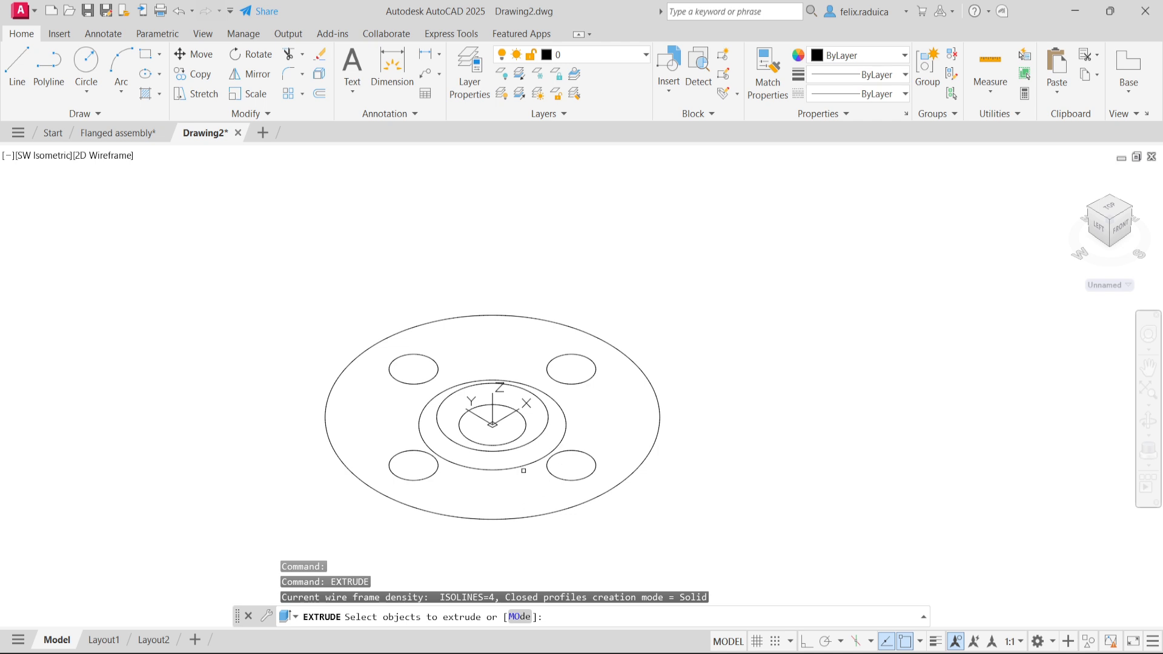
{"action": "left_click", "coordinate": [524, 465]}
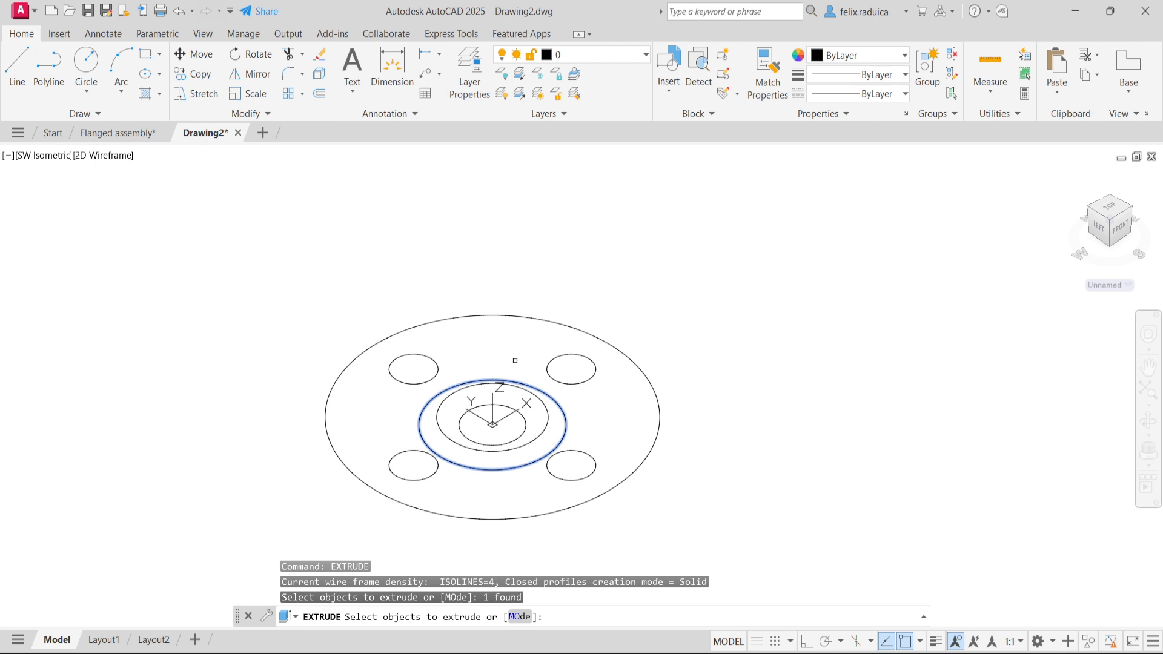
{"action": "key", "text": "Return"}
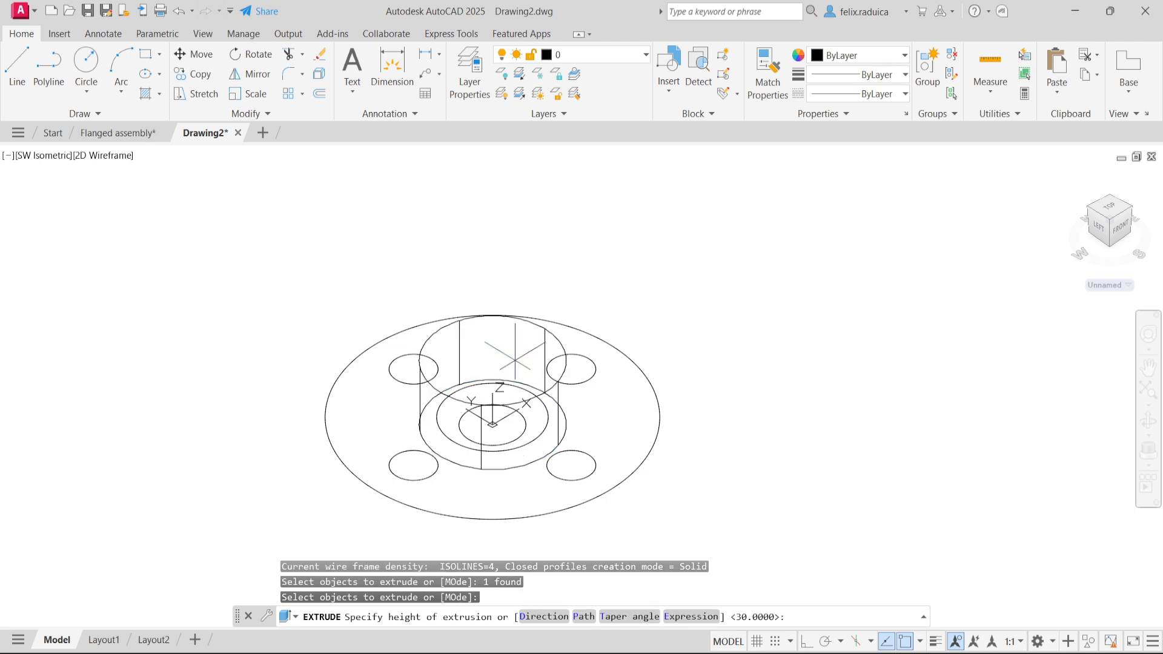
{"action": "type", "text": "2"}
{"action": "key", "text": "Return"}
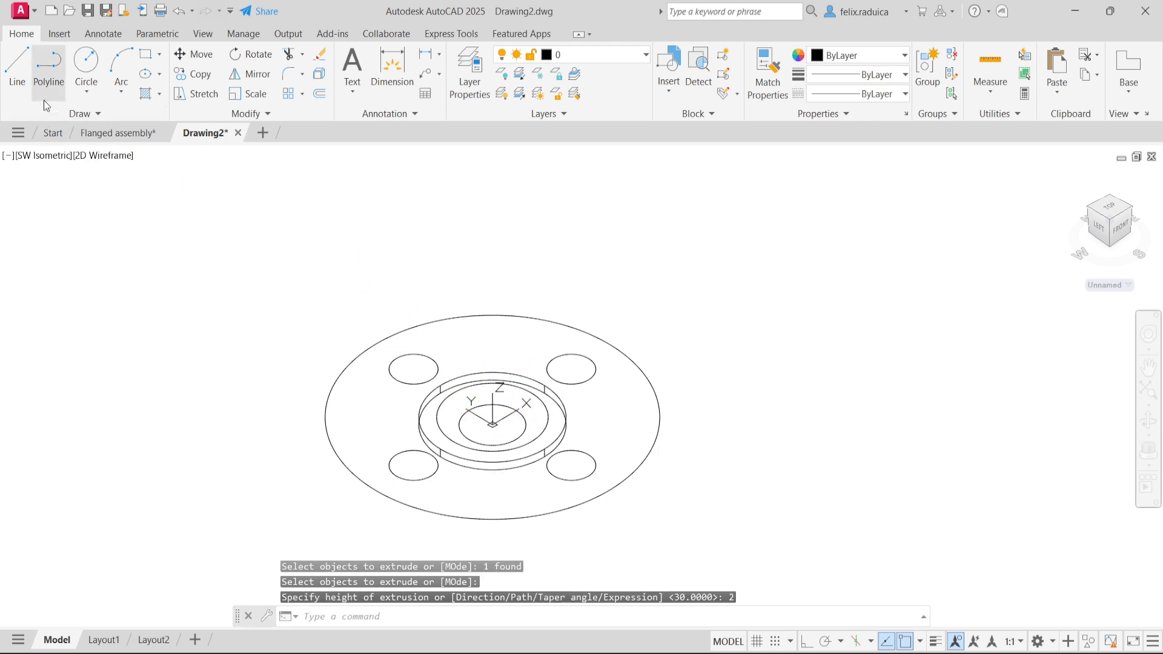
Step: Preview the extruded raised face in the Conceptual visual style and return to 2D Wireframe
{"action": "left_click", "coordinate": [100, 156]}
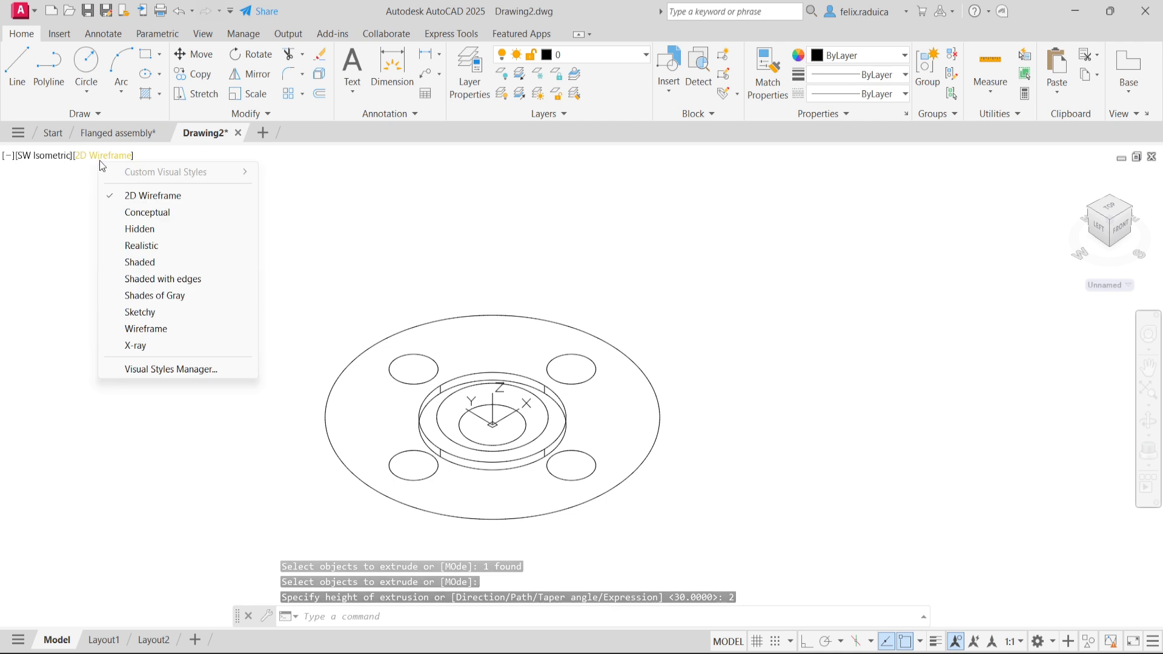
{"action": "left_click", "coordinate": [133, 213]}
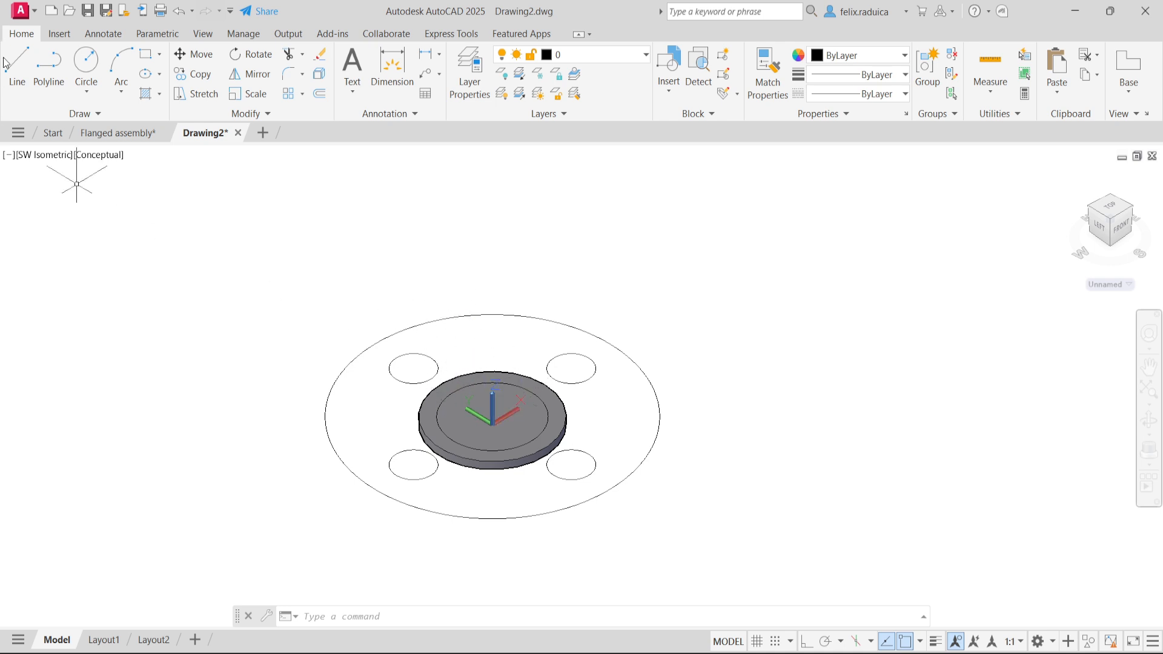
{"action": "left_click", "coordinate": [100, 159]}
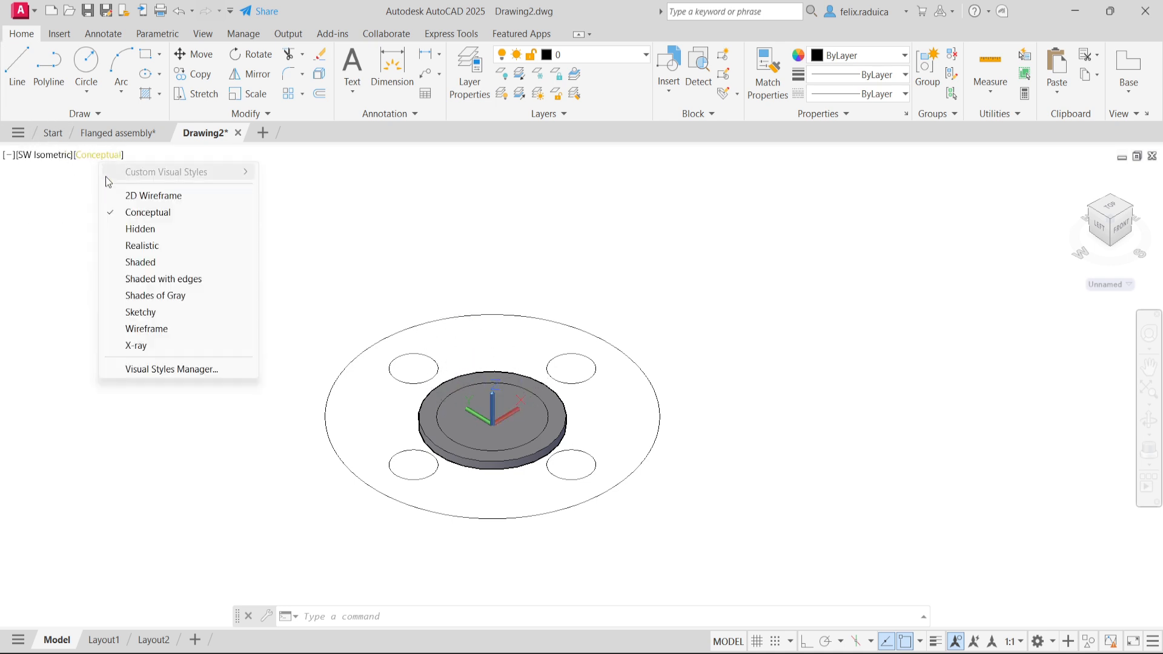
{"action": "left_click", "coordinate": [113, 193]}
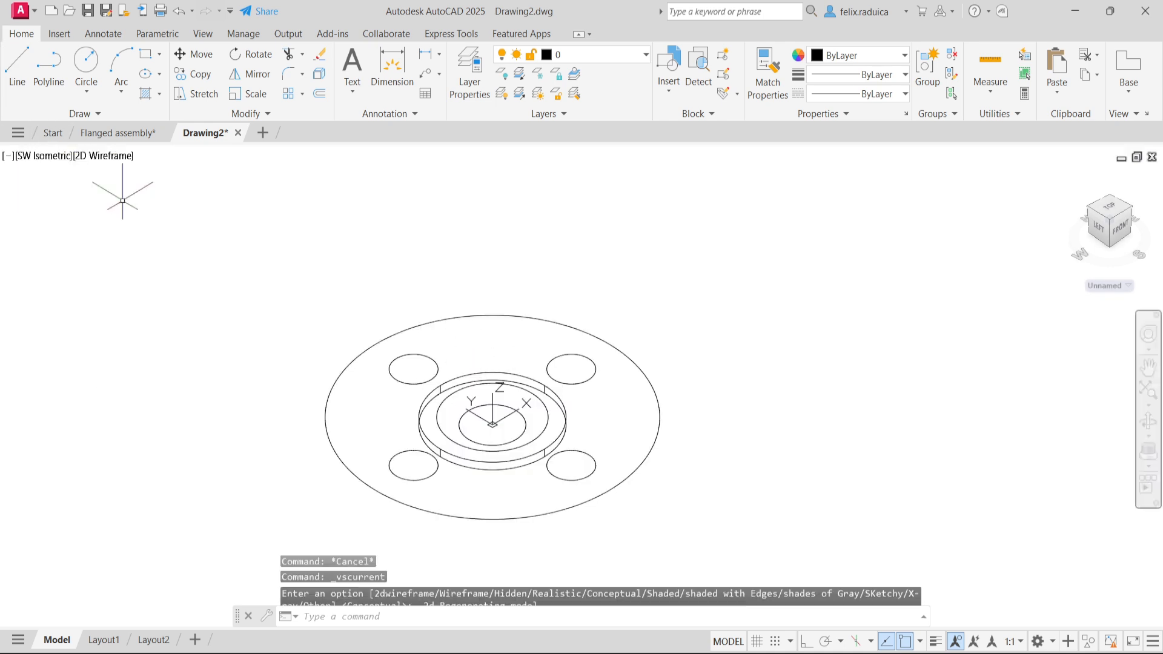
Step: Check the flange thickness in the Flanged assembly drawing and extrude Drawing2's outer circle and four bolt-hole circles by 10
{"action": "left_click", "coordinate": [115, 133]}
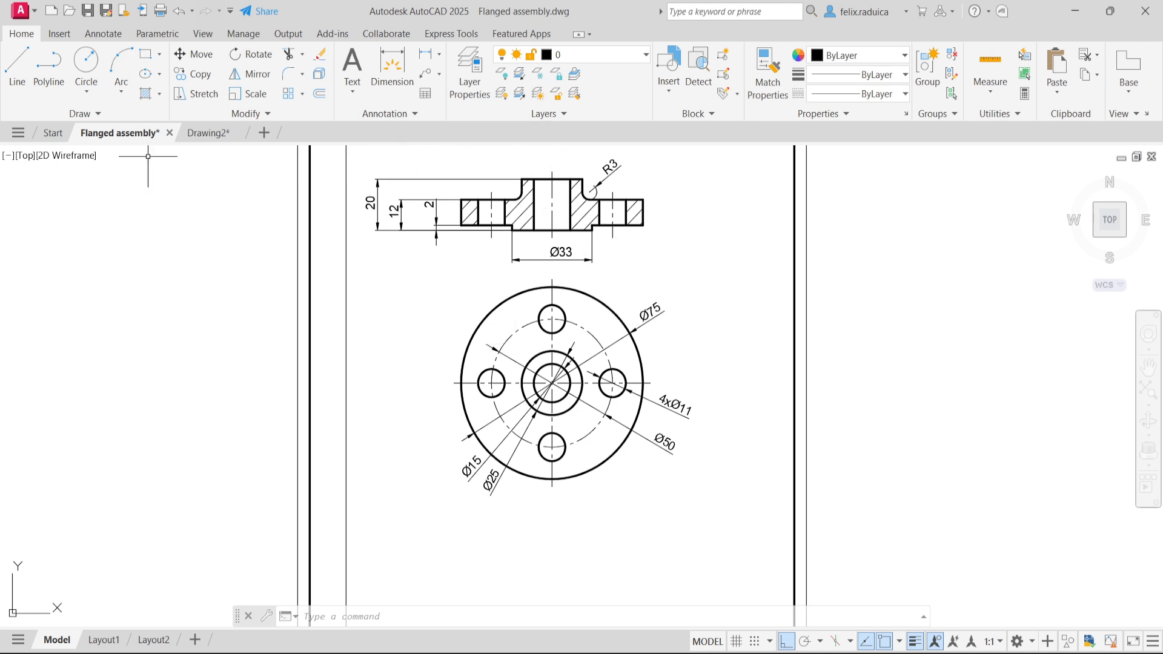
{"action": "left_click", "coordinate": [214, 135]}
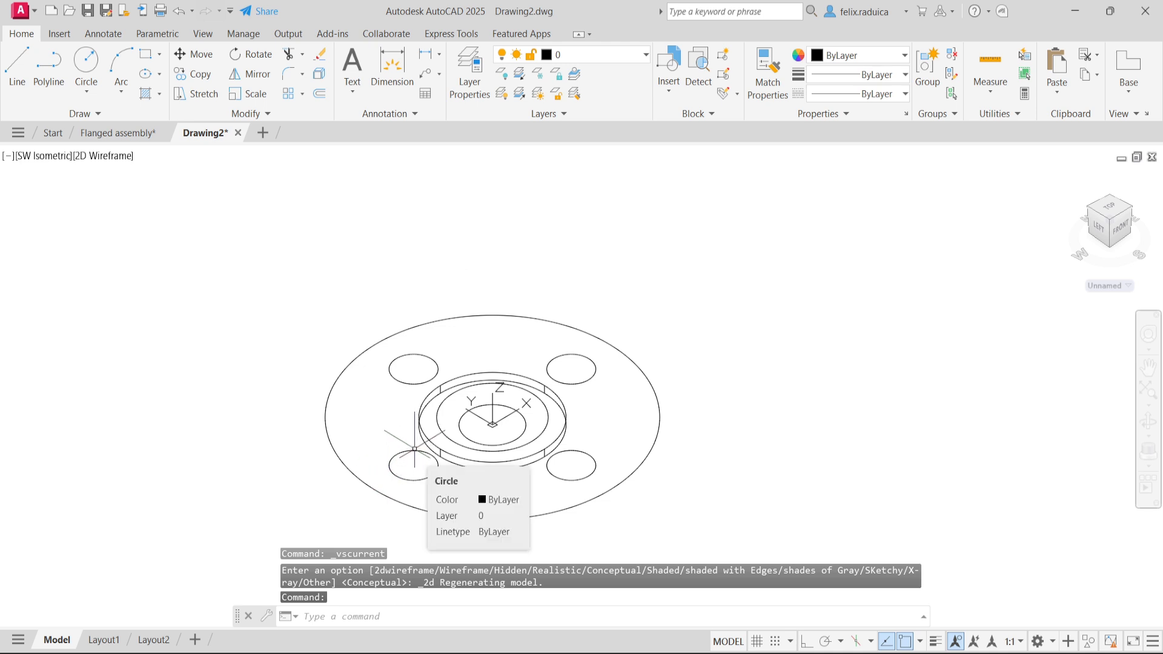
{"action": "type", "text": "EXtru"}
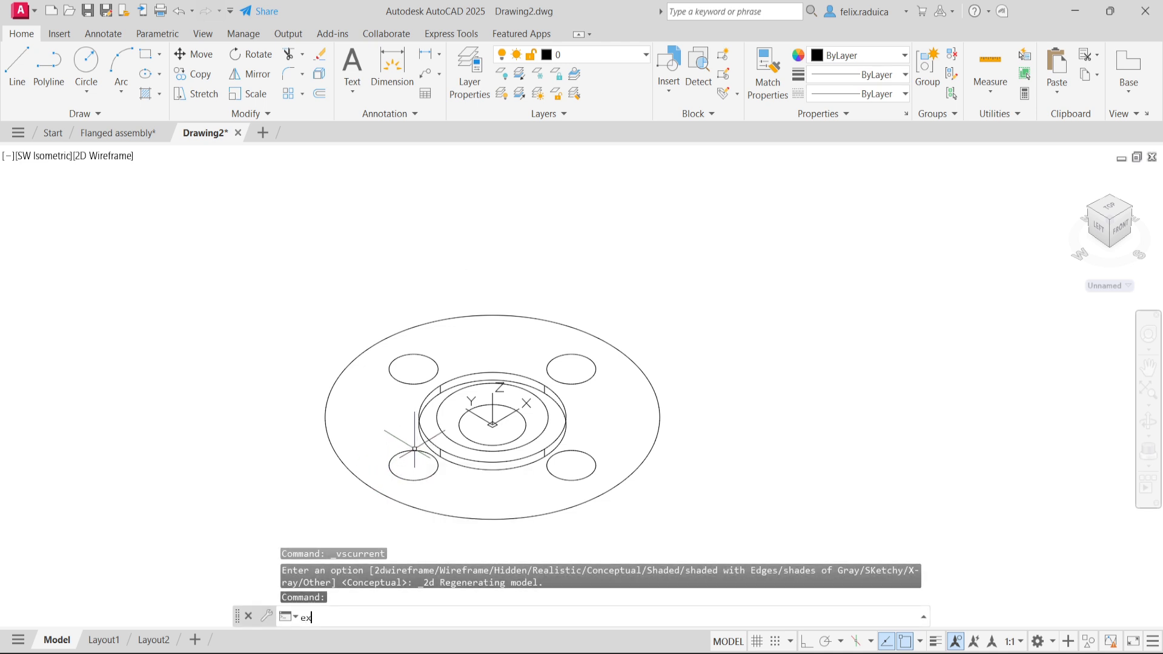
{"action": "key", "text": "Return"}
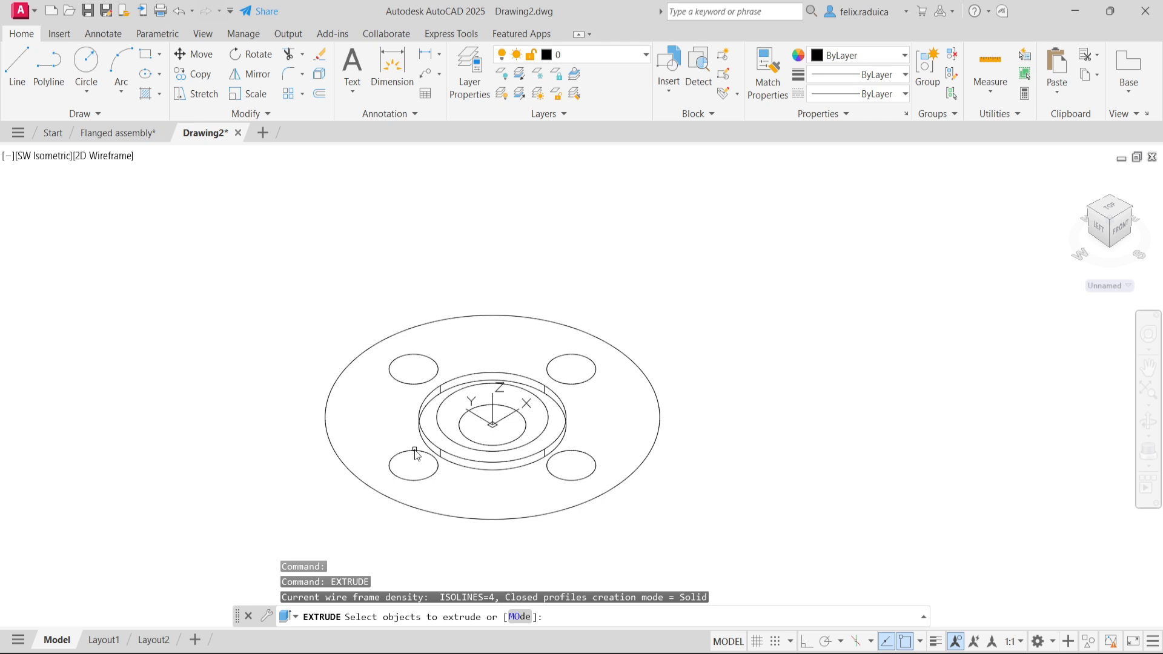
{"action": "left_click", "coordinate": [397, 379]}
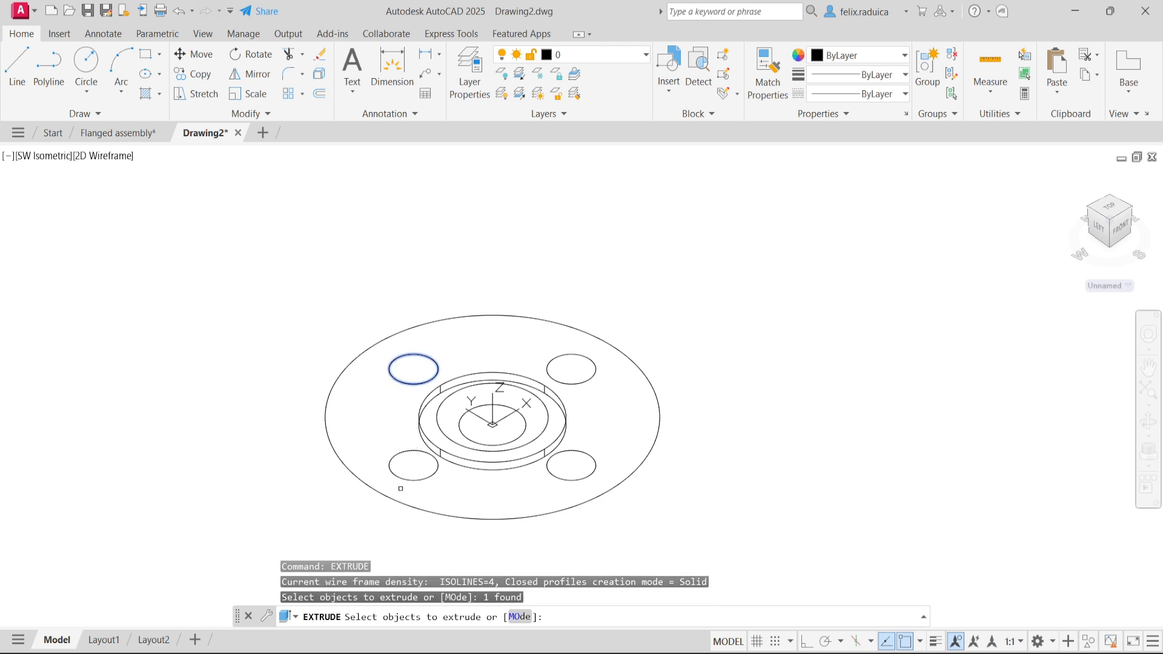
{"action": "left_click", "coordinate": [412, 479]}
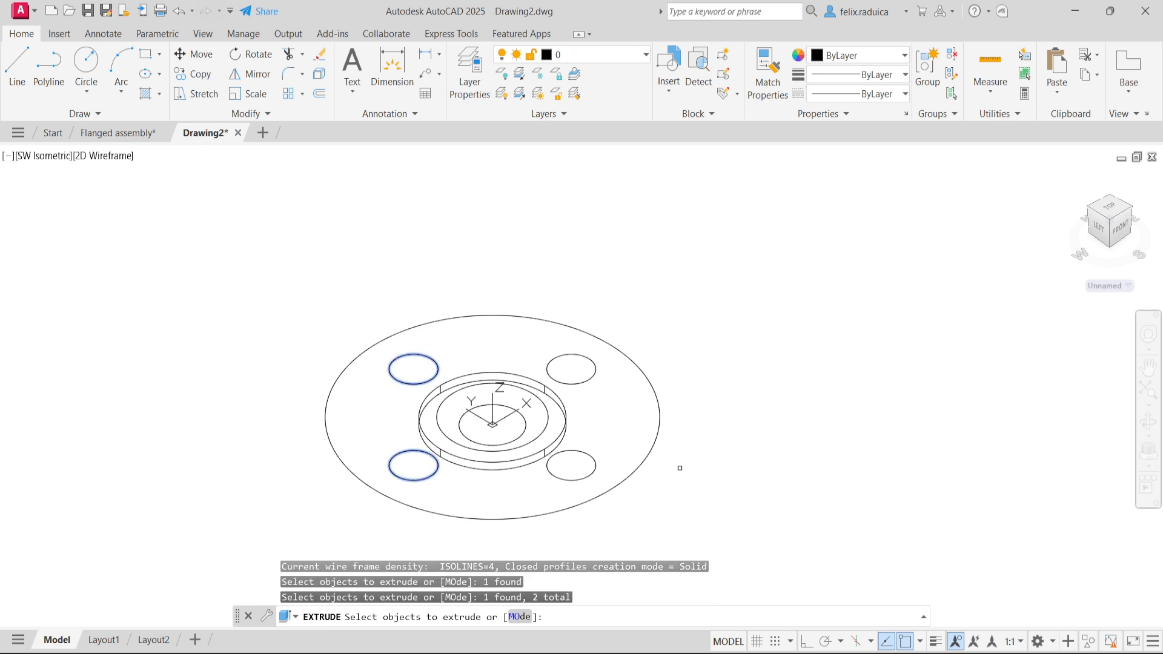
{"action": "left_click", "coordinate": [593, 462]}
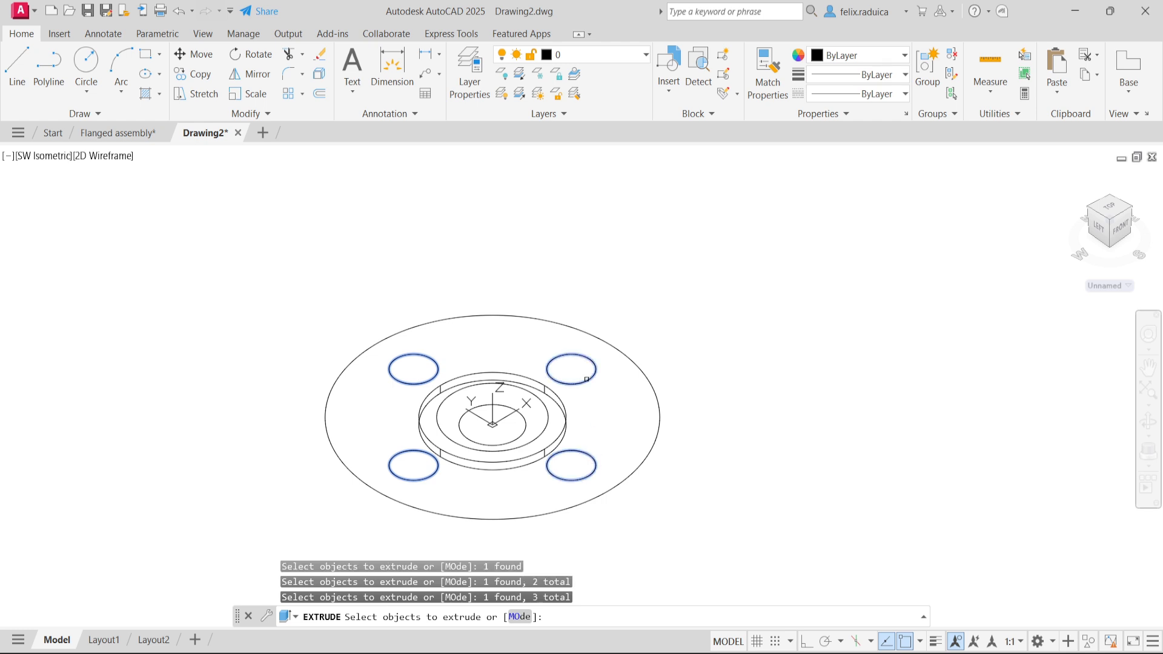
{"action": "left_click", "coordinate": [593, 378]}
{"action": "left_click", "coordinate": [646, 378]}
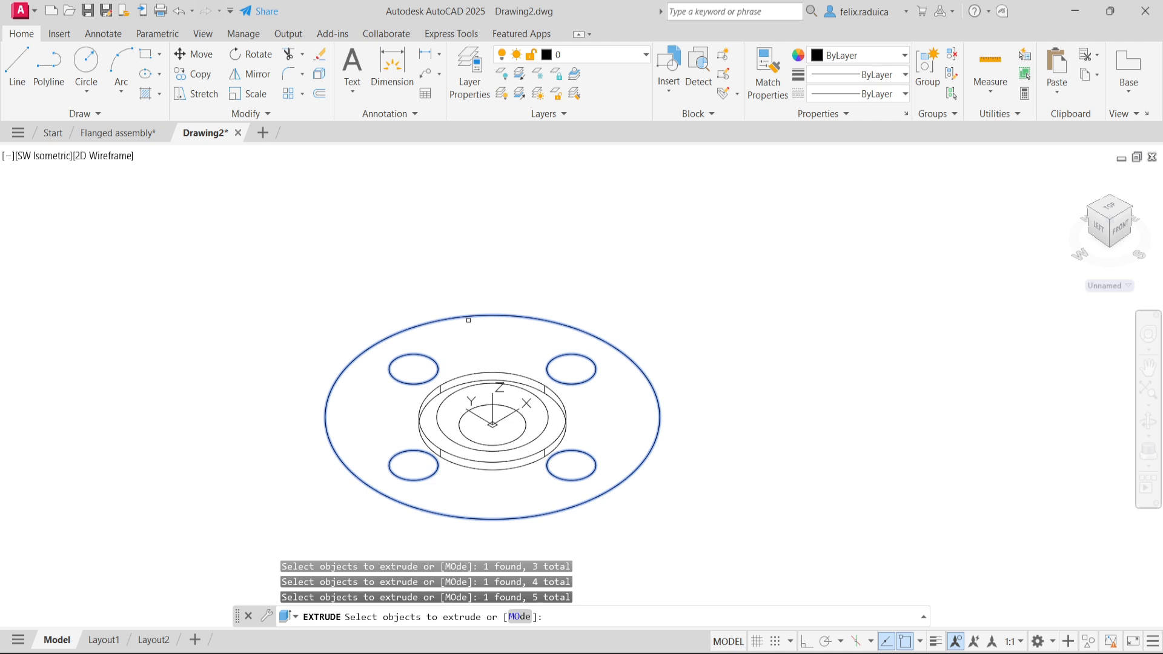
{"action": "key", "text": "Return"}
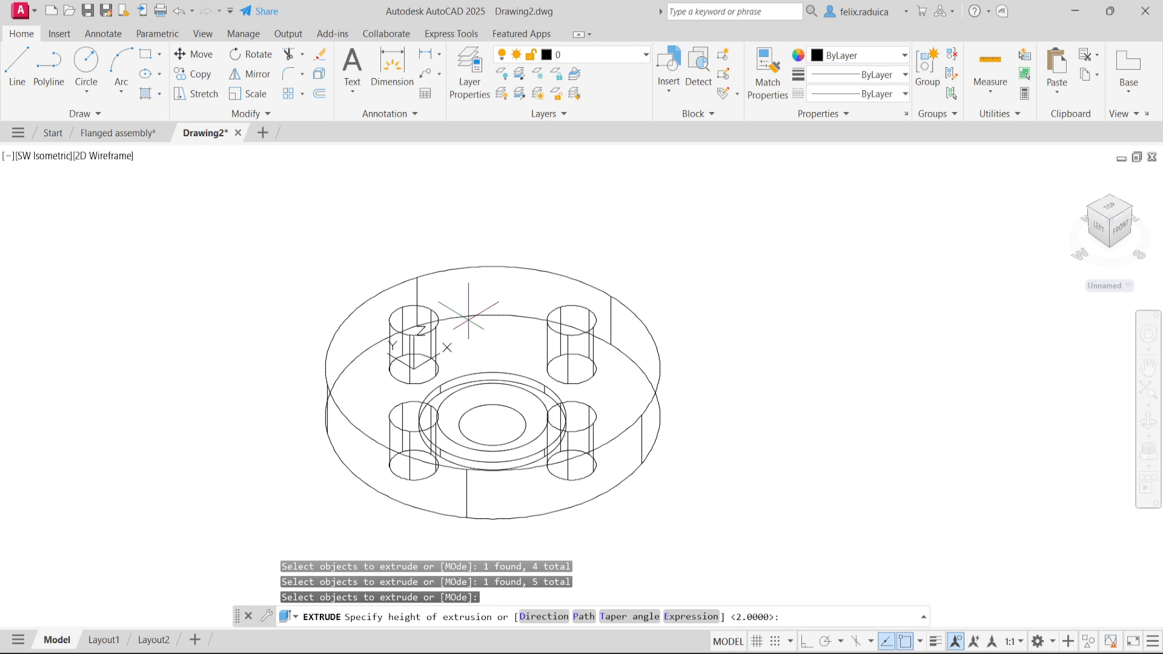
{"action": "key", "text": "Return"}
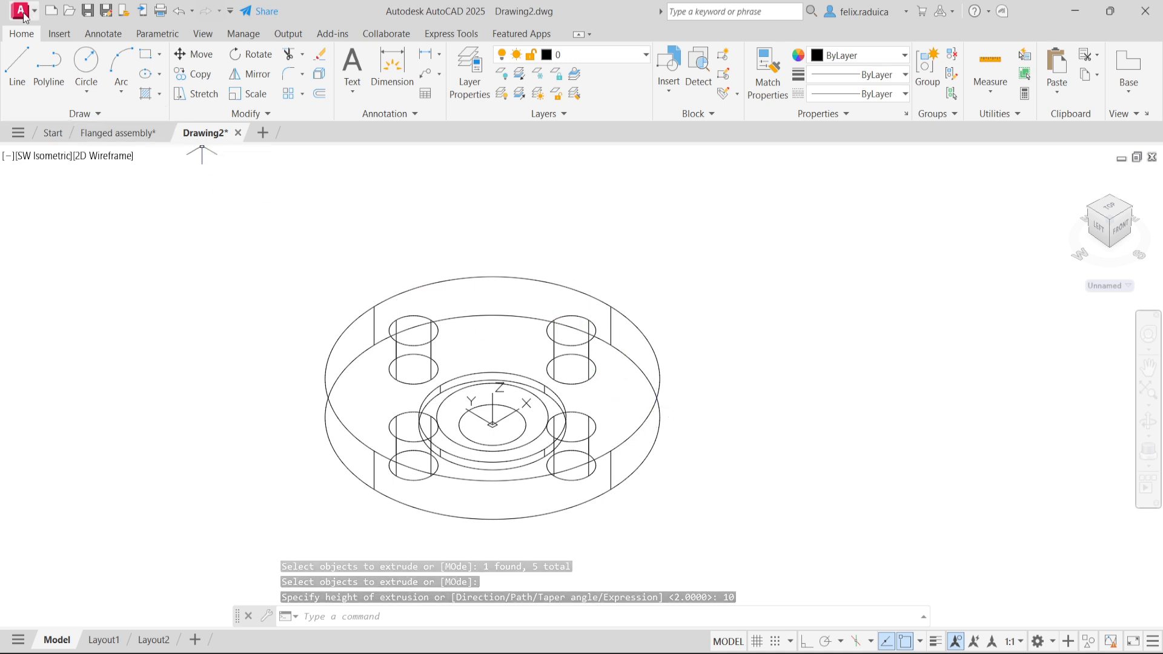
Step: Preview the extruded flange disc and bolt-hole cylinders in the Conceptual visual style and return to 2D Wireframe
{"action": "left_click", "coordinate": [109, 159]}
{"action": "left_click", "coordinate": [148, 212]}
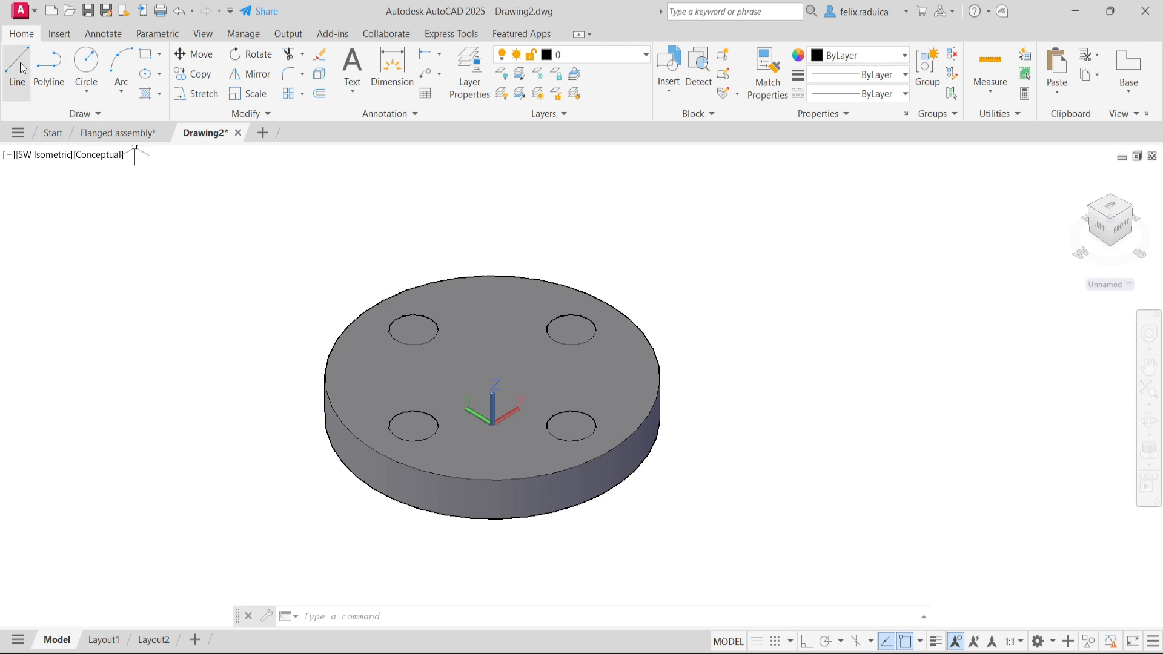
{"action": "left_click", "coordinate": [107, 159]}
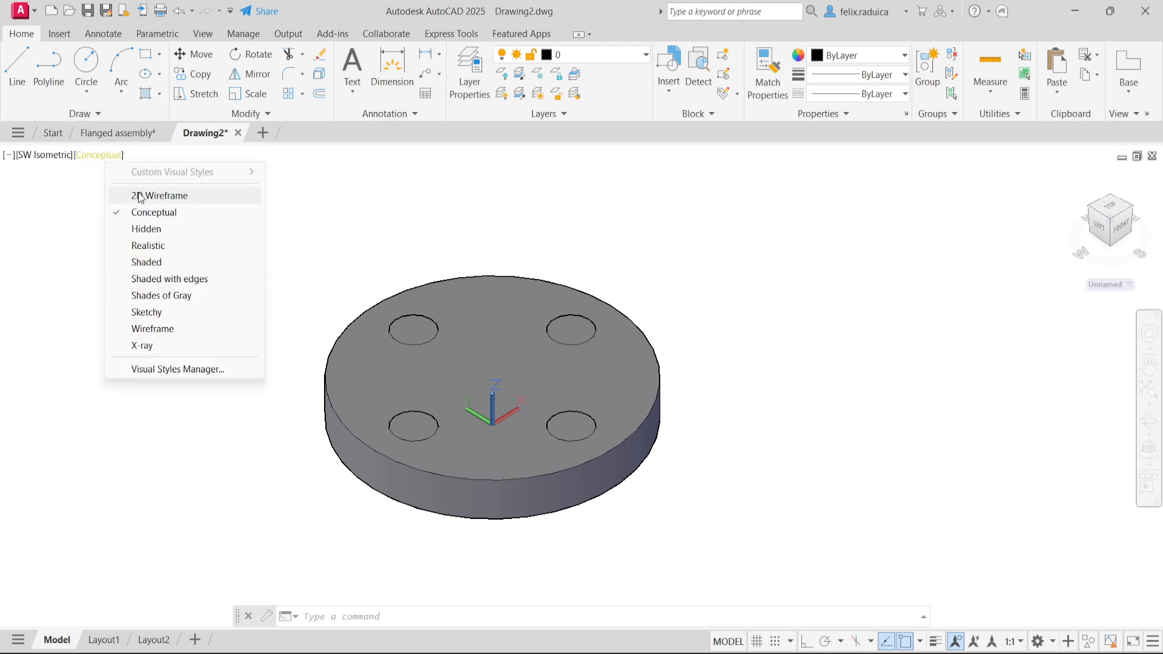
{"action": "left_click", "coordinate": [142, 197]}
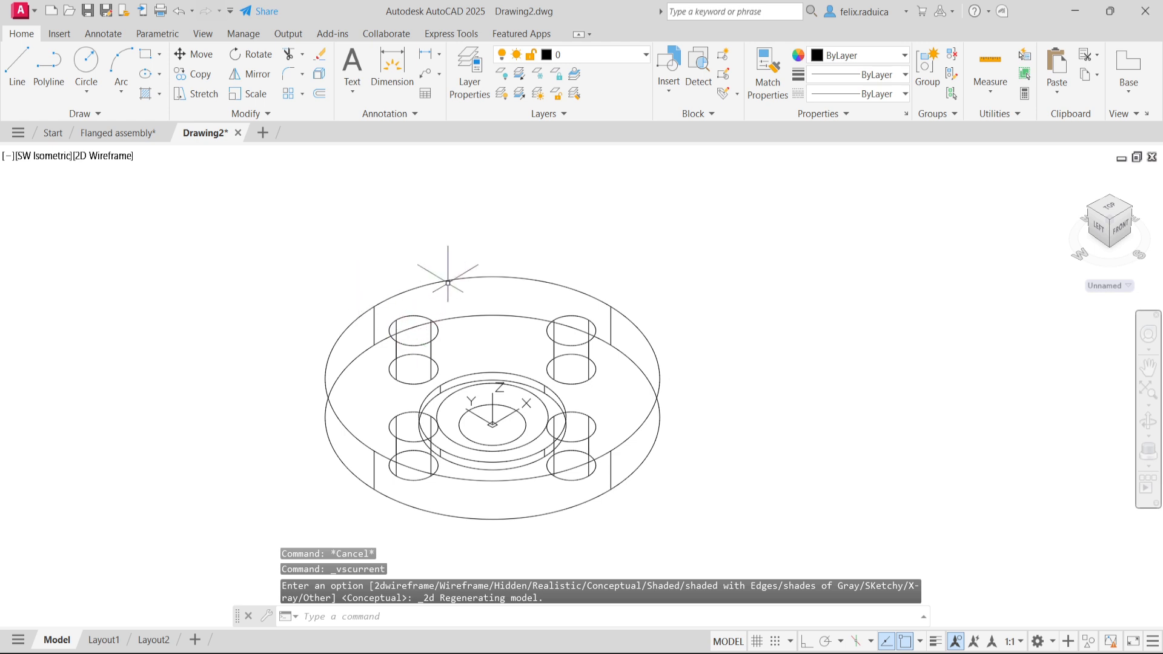
Step: Select the flange disc and one bolt-hole cylinder in turn to examine them as individual solids, clearing each selection
{"action": "left_click", "coordinate": [420, 280]}
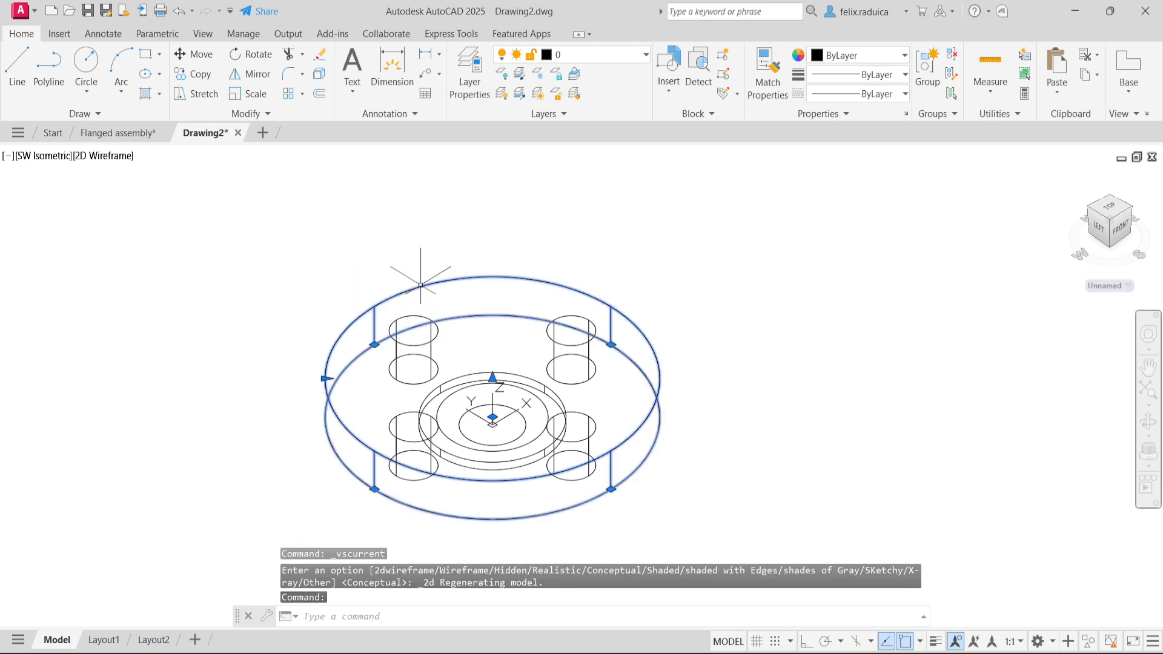
{"action": "key", "text": "Escape"}
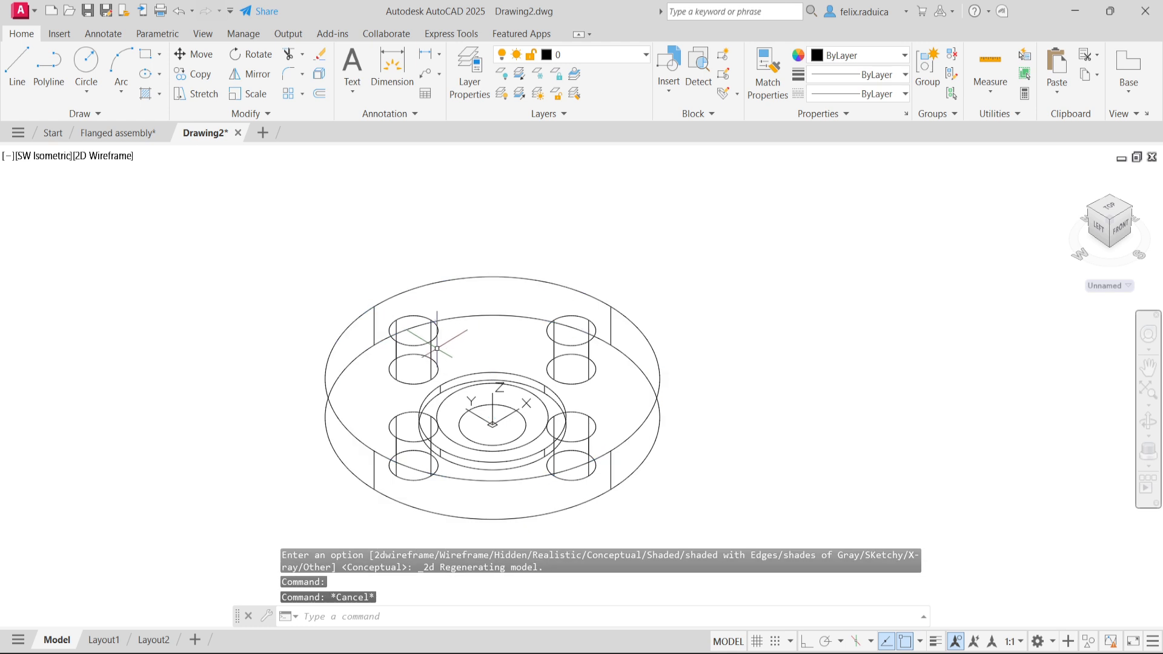
{"action": "left_click", "coordinate": [429, 337]}
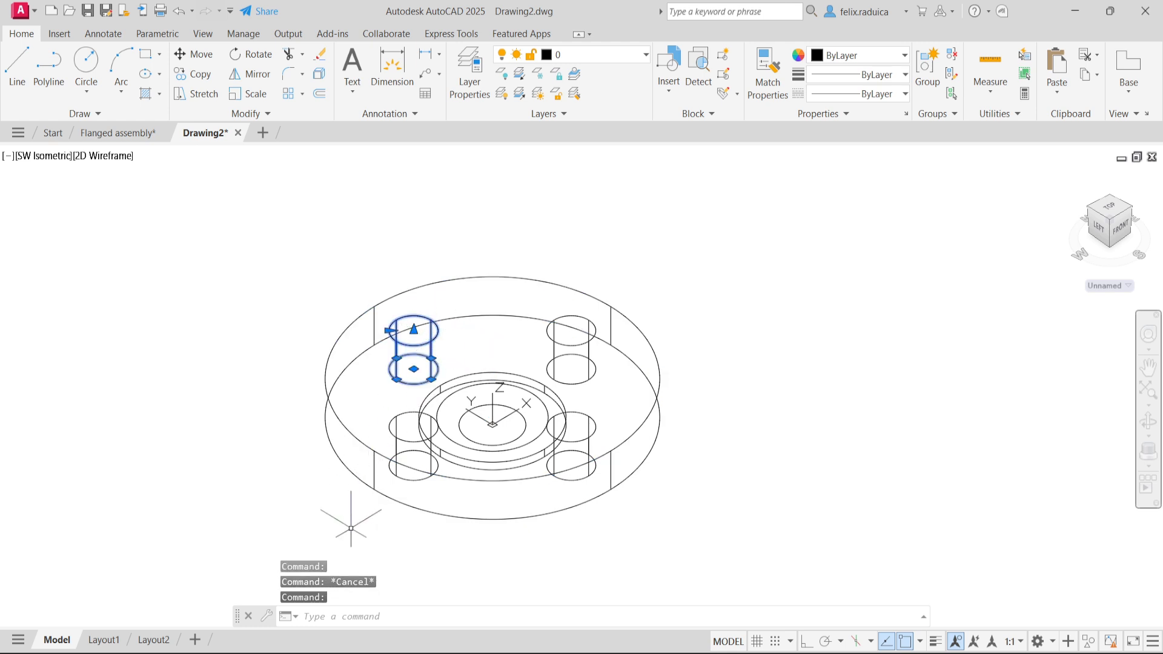
{"action": "key", "text": "Escape"}
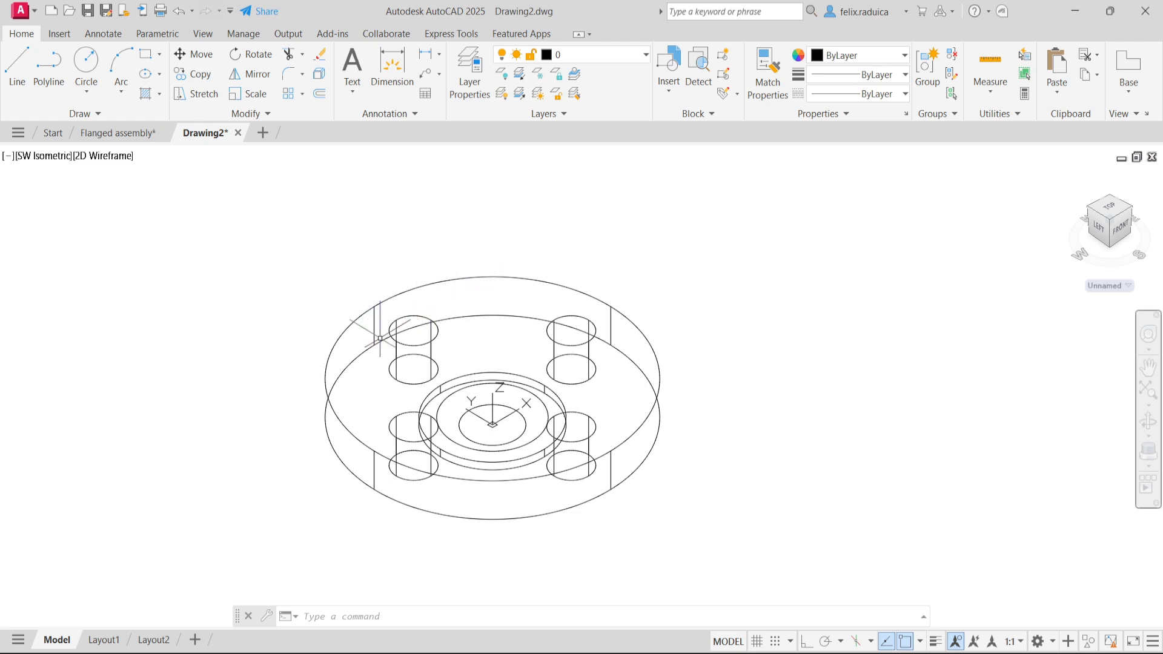
Step: Subtract the four bolt-hole cylinders from the flange disc
{"action": "type", "text": "subtraact"}
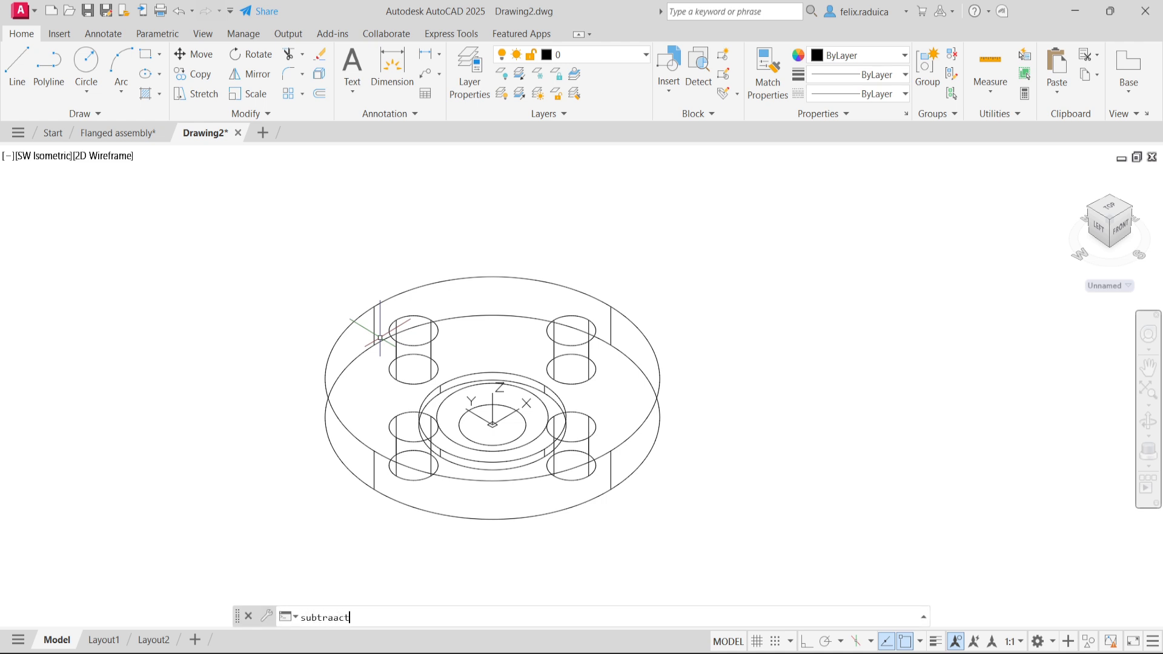
{"action": "key", "text": "Return"}
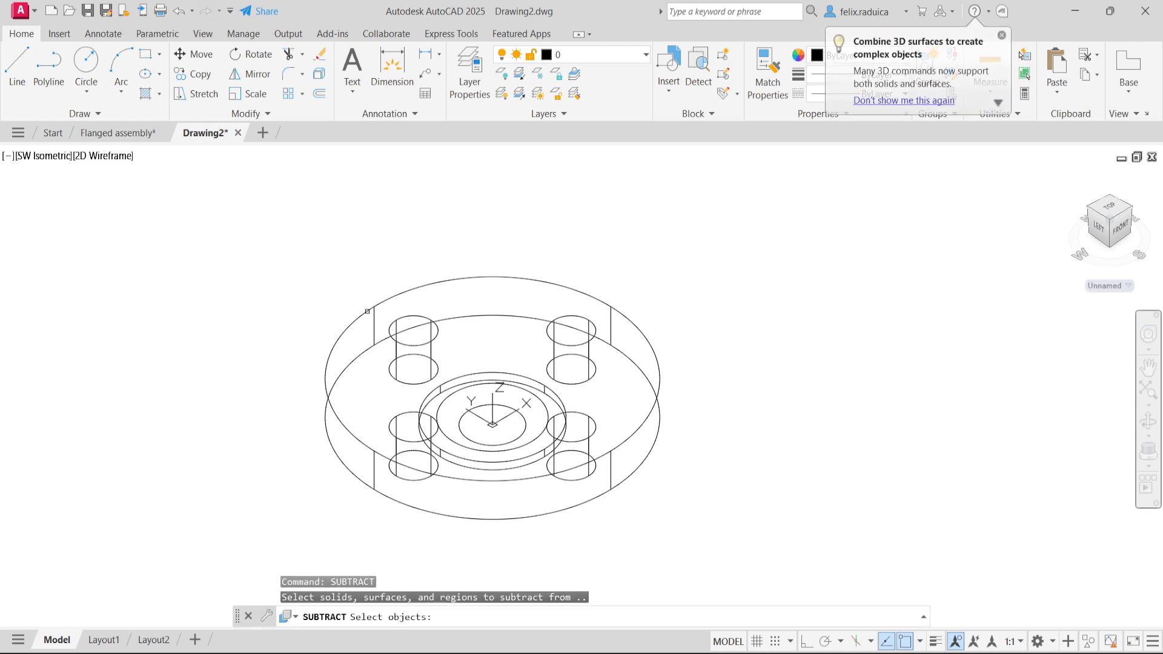
{"action": "left_click", "coordinate": [365, 315]}
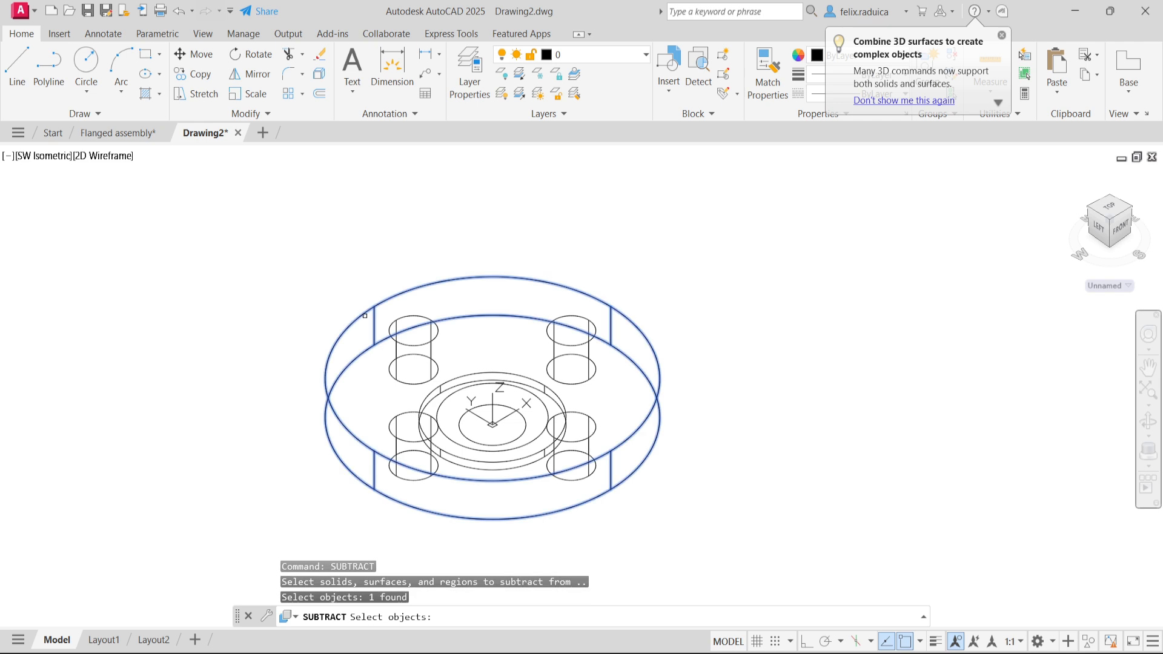
{"action": "key", "text": "Return"}
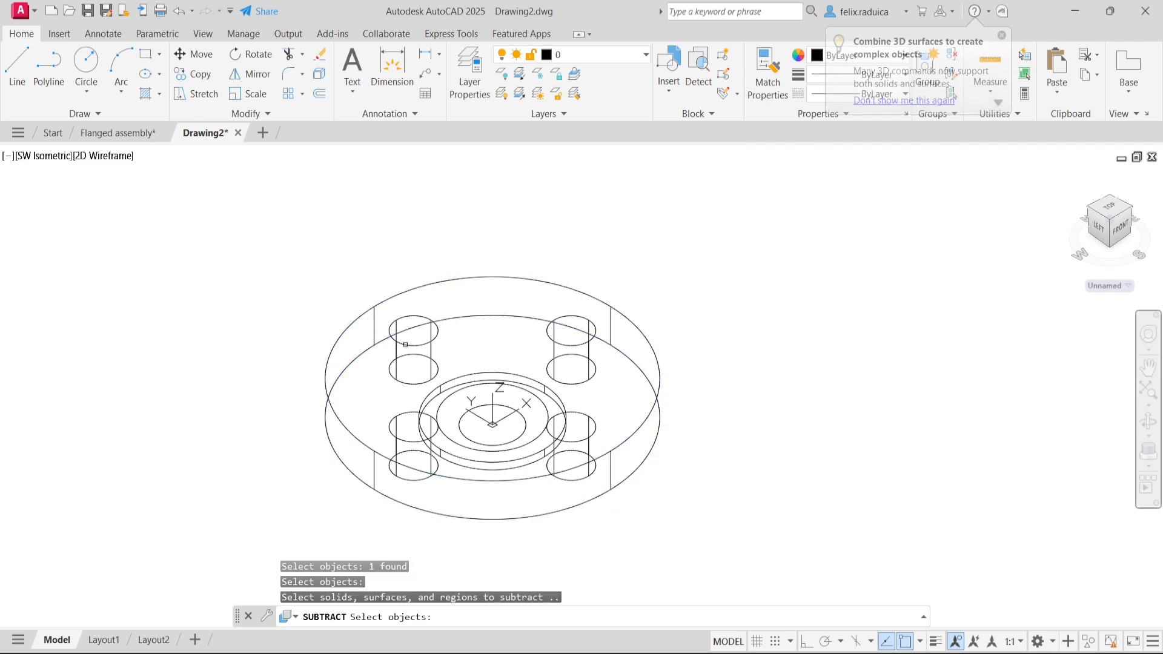
{"action": "left_click", "coordinate": [403, 355]}
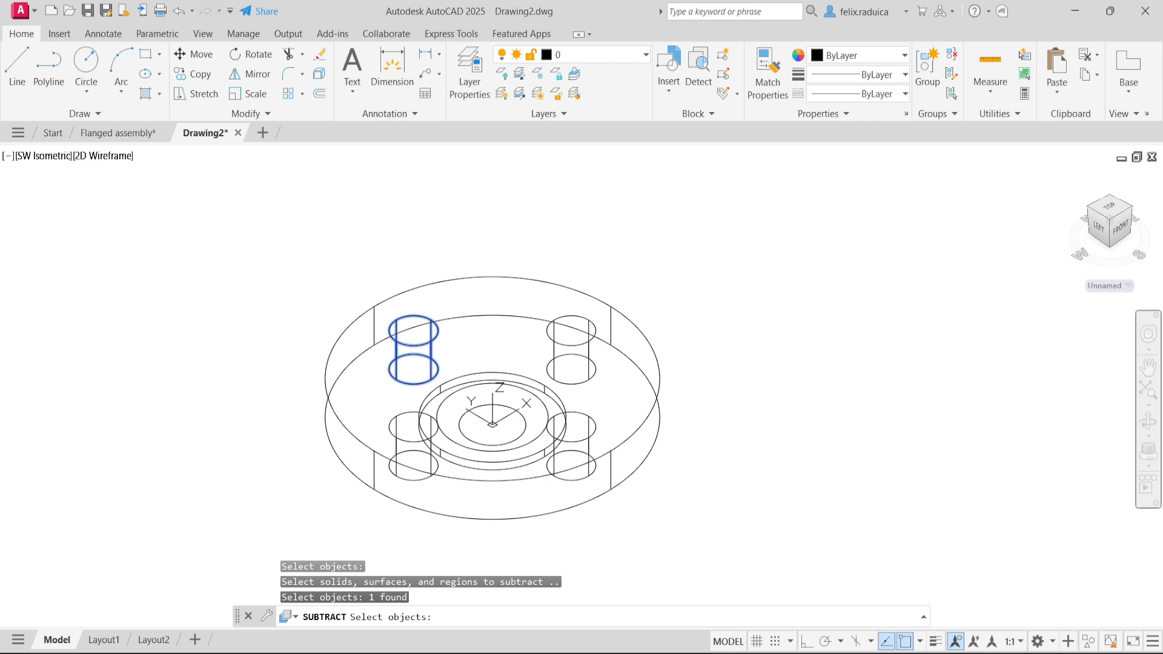
{"action": "left_click", "coordinate": [410, 439]}
{"action": "left_click", "coordinate": [581, 437]}
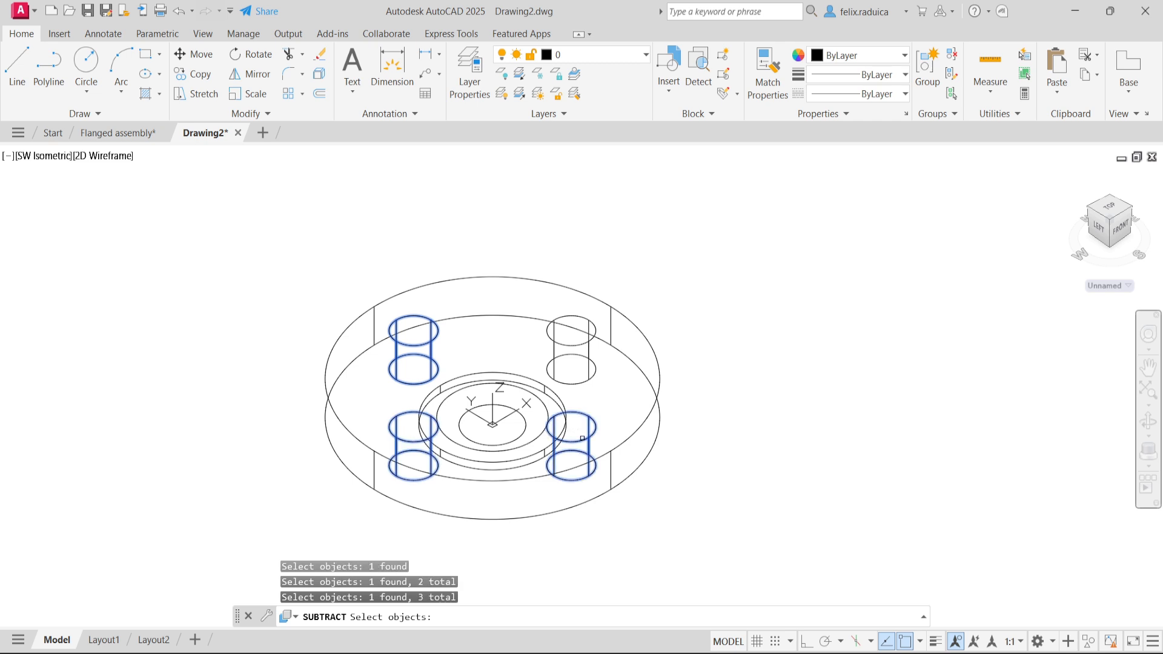
{"action": "left_click", "coordinate": [580, 343]}
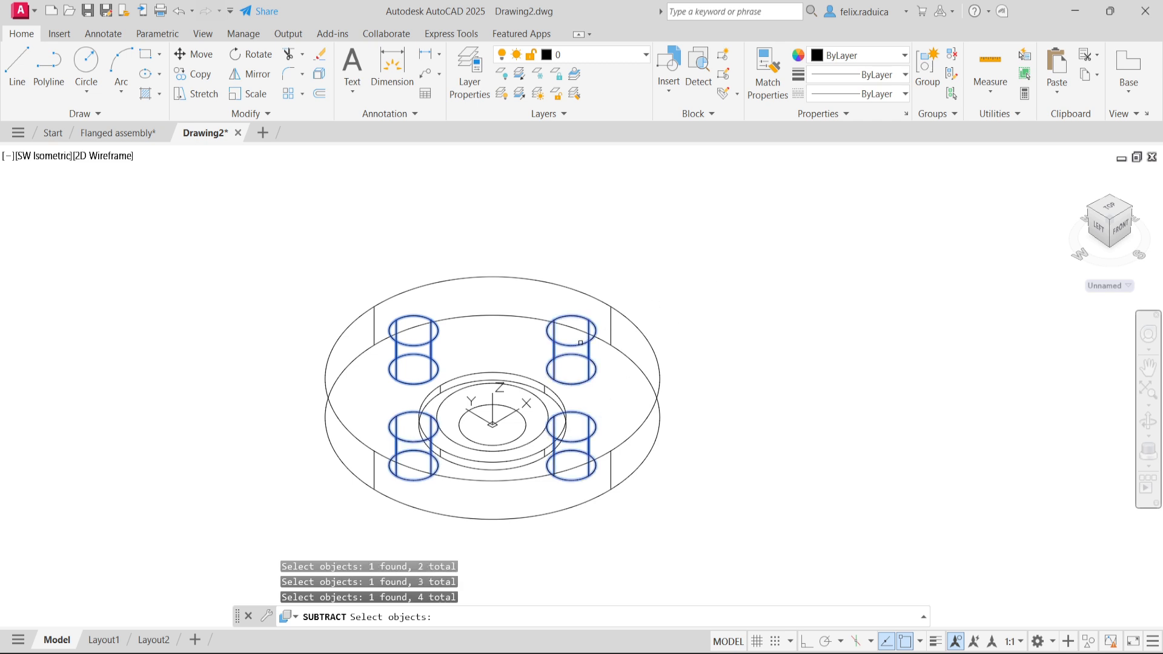
{"action": "key", "text": "Return"}
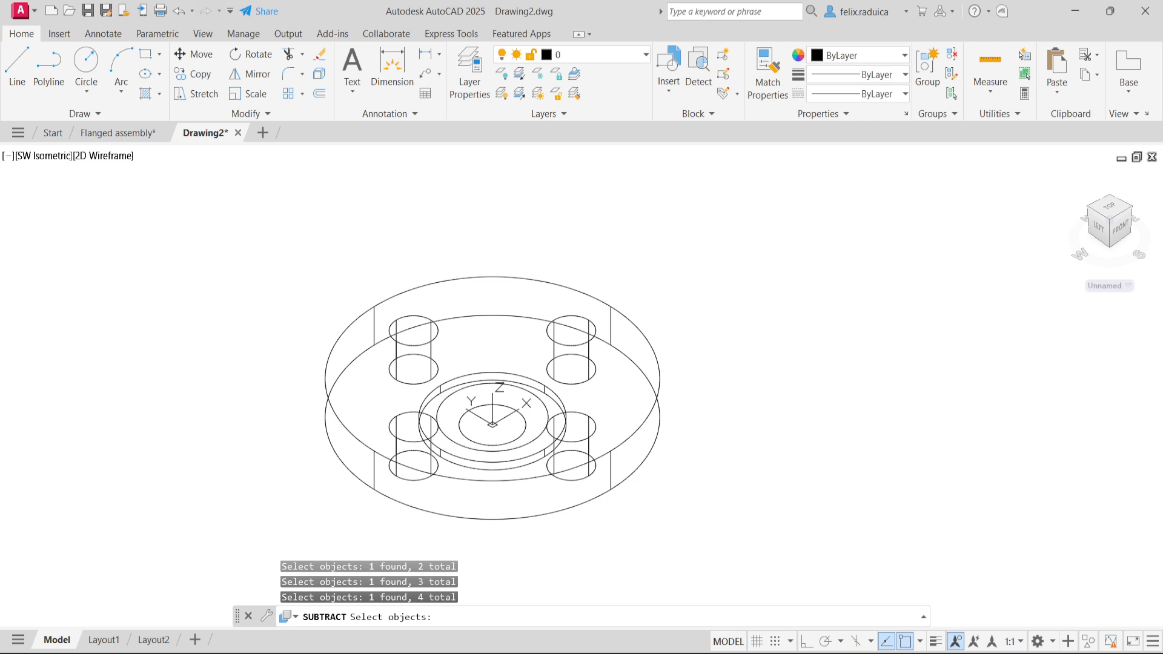
{"action": "key", "text": "Return"}
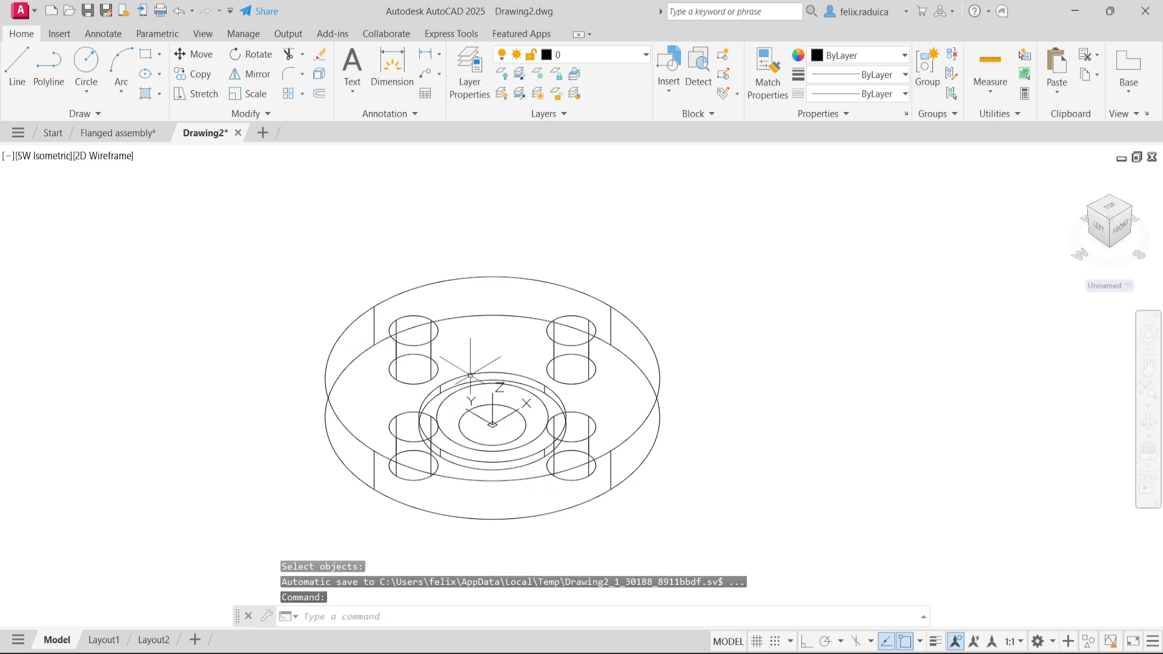
Step: Examine the cut bolt holes in the Conceptual visual style by orbiting slightly, and restore the SW Isometric view
{"action": "left_click", "coordinate": [105, 158]}
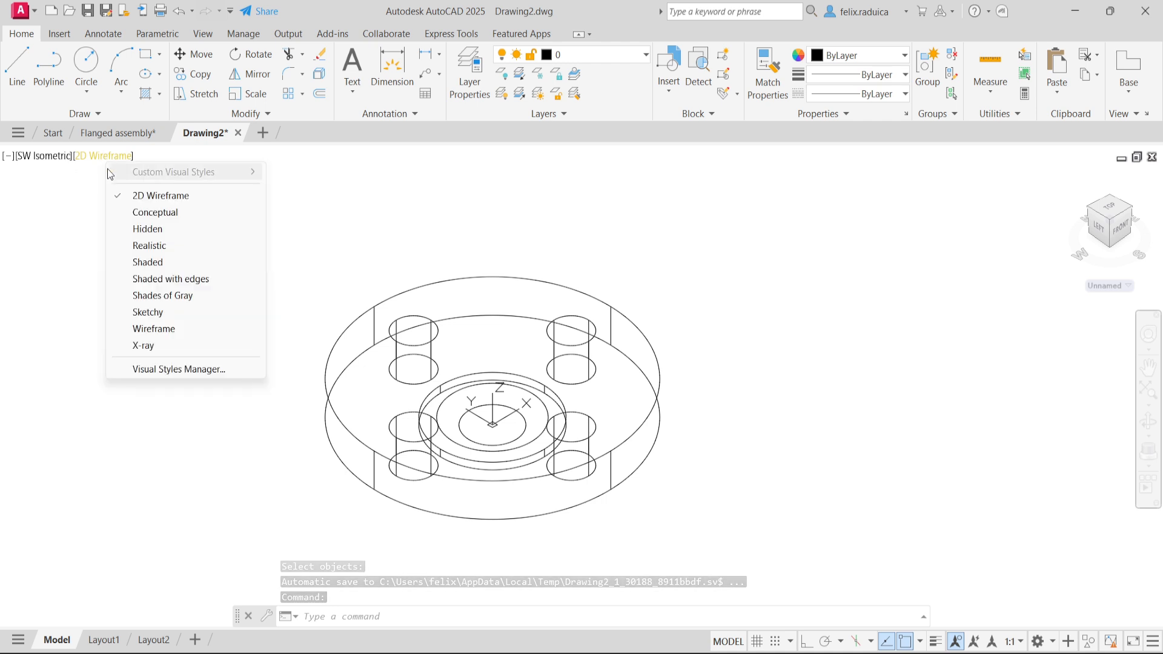
{"action": "left_click", "coordinate": [143, 213]}
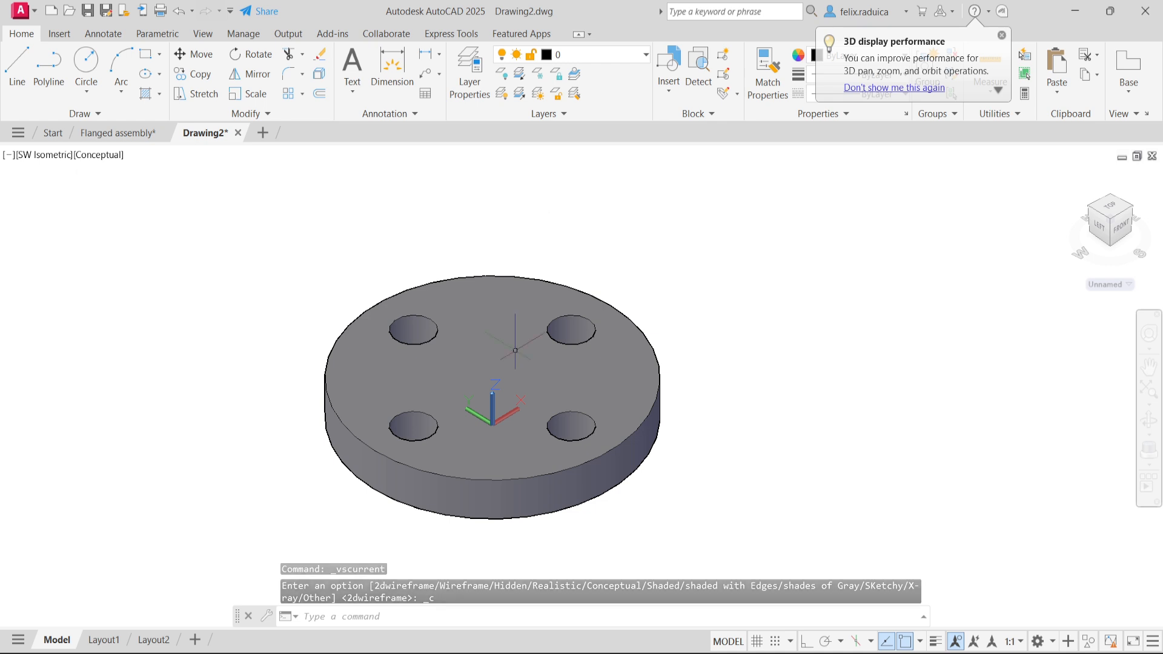
{"action": "middle_click_drag", "start_coordinate": [386, 362], "coordinate": [384, 335], "text": "shift"}
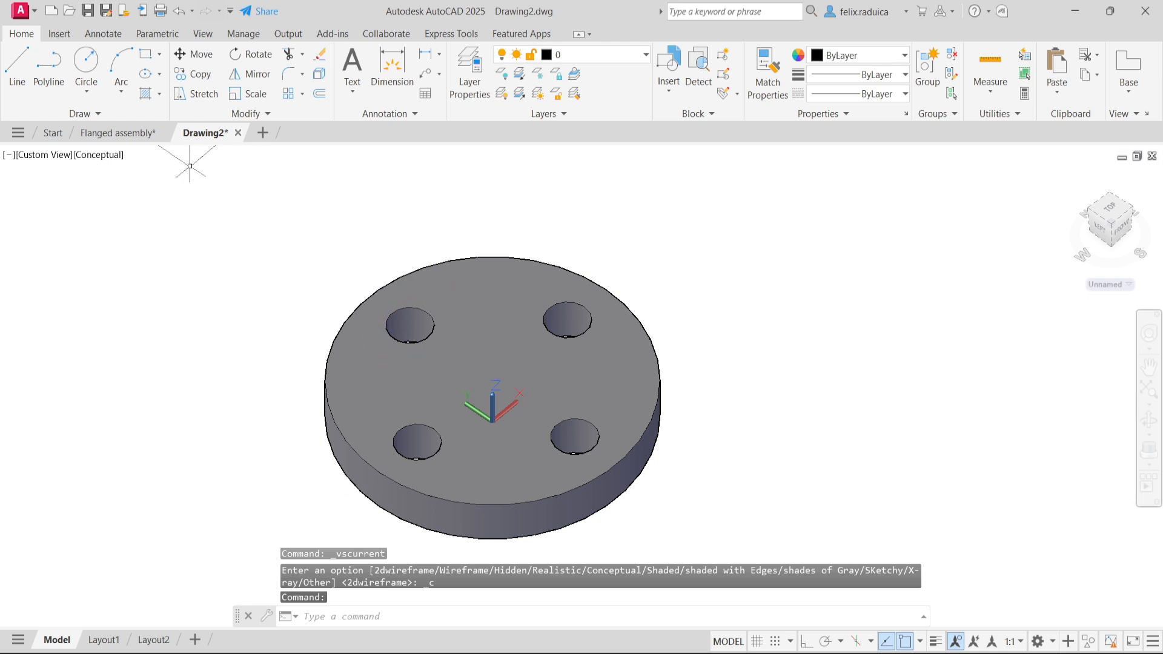
{"action": "left_click", "coordinate": [49, 156]}
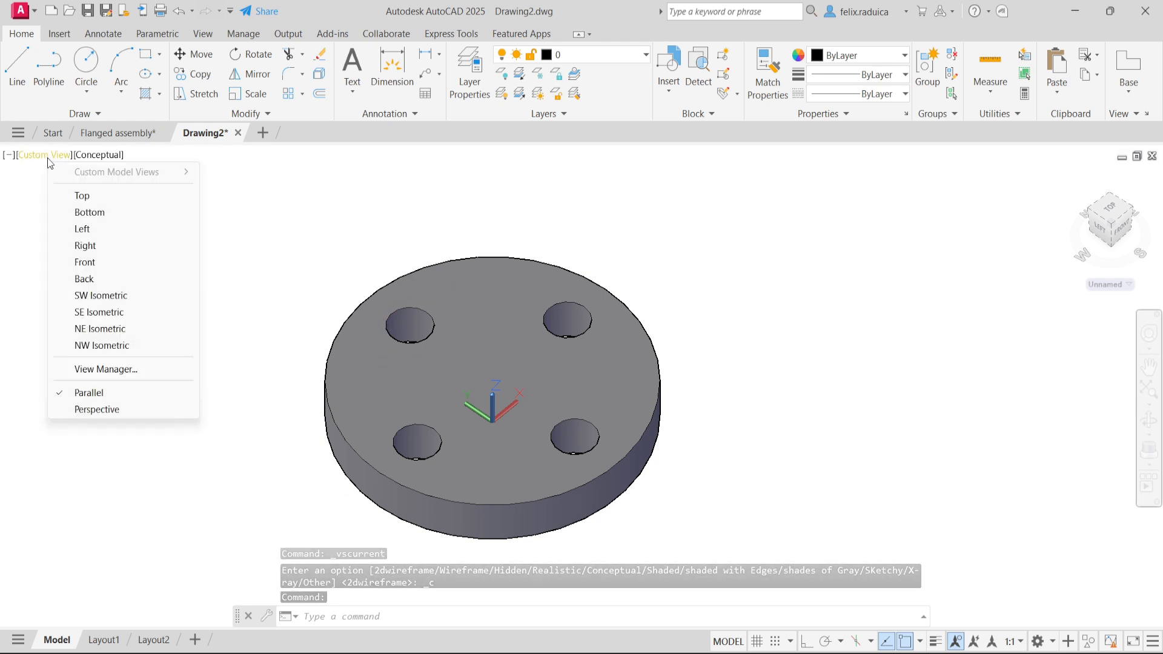
{"action": "left_click", "coordinate": [115, 296]}
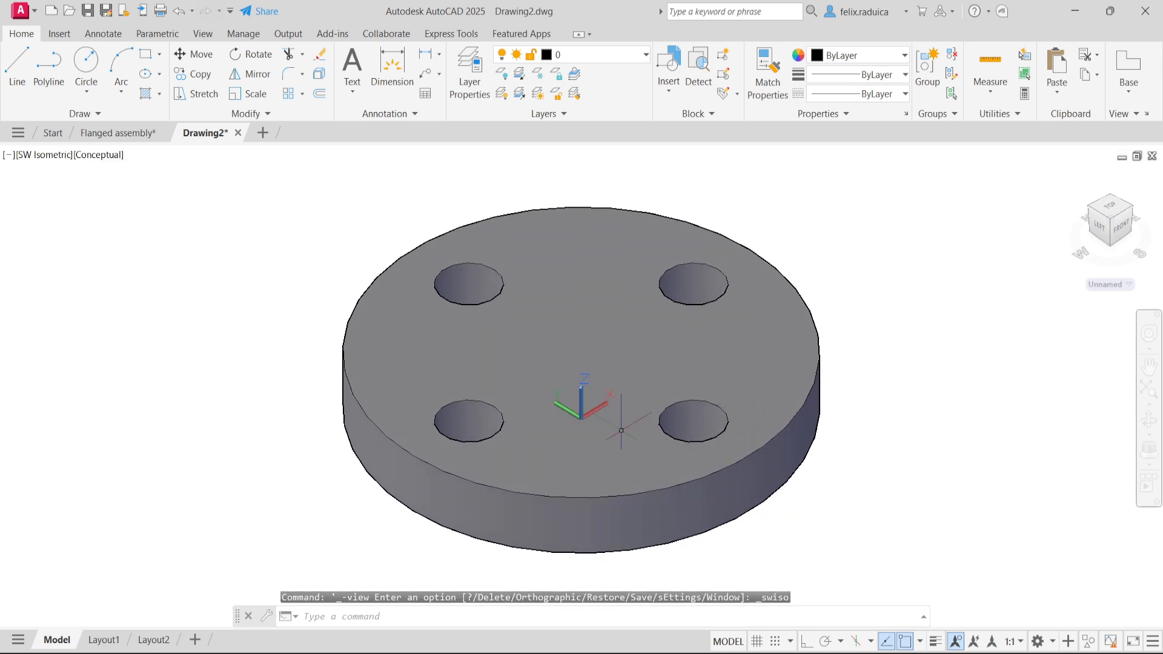
Step: Check the section heights in the Flanged assembly drawing and set the Drawing2 model to the 2D Wireframe visual style
{"action": "left_click", "coordinate": [99, 133]}
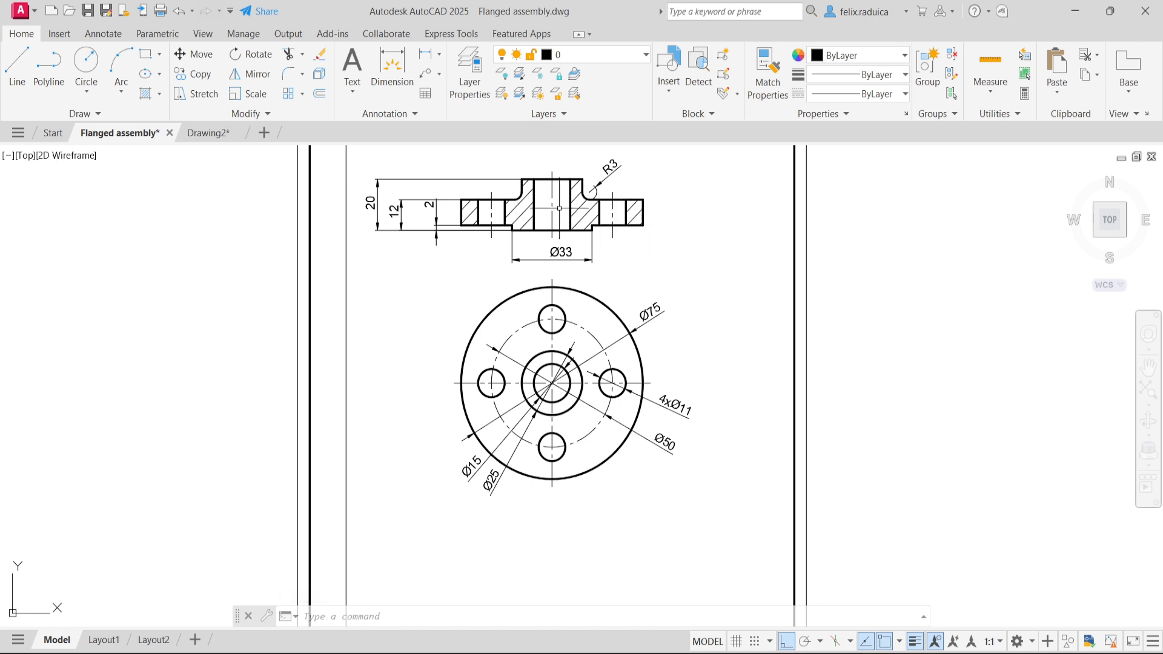
{"action": "middle_click_drag", "start_coordinate": [545, 205], "coordinate": [551, 246]}
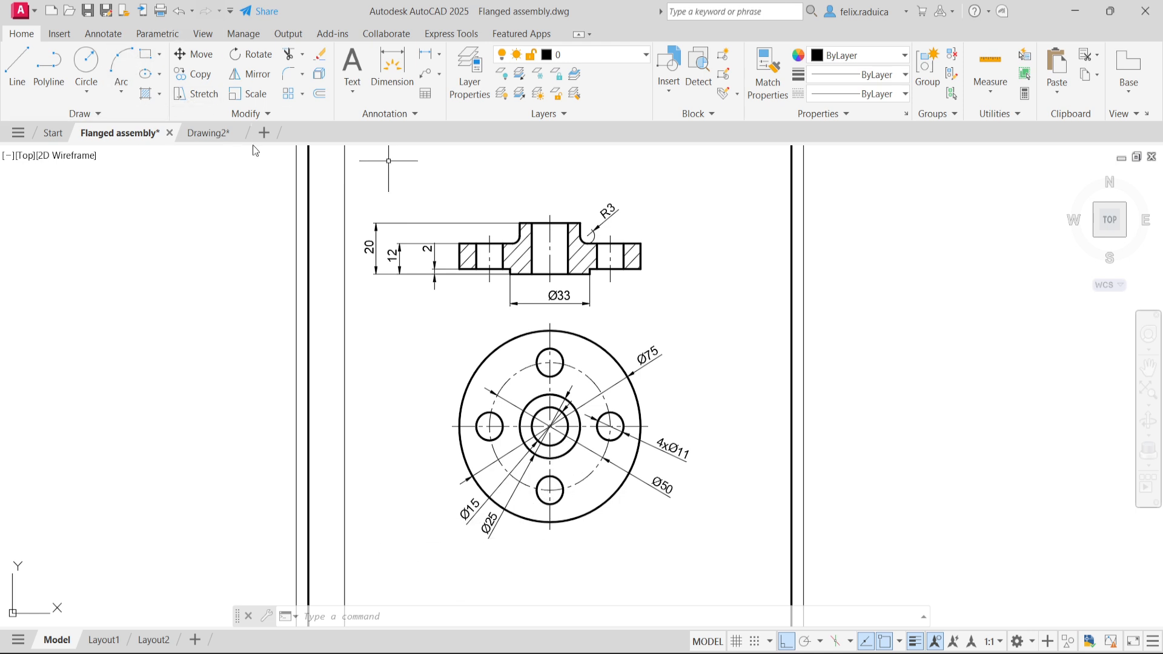
{"action": "left_click", "coordinate": [208, 133]}
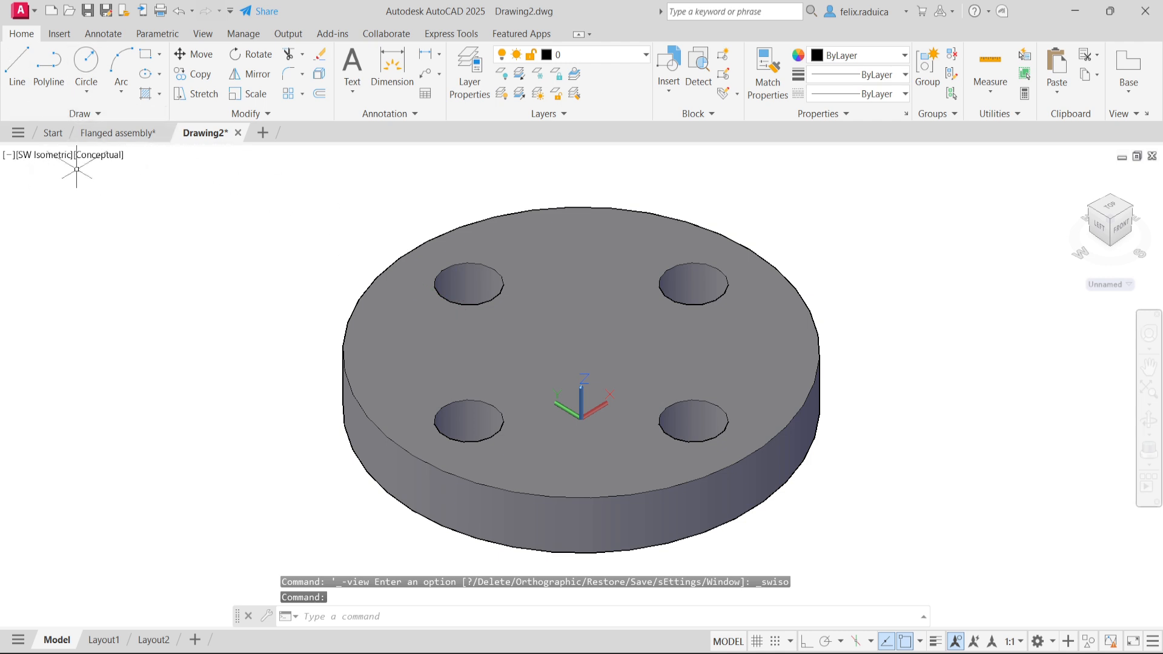
{"action": "left_click", "coordinate": [94, 156]}
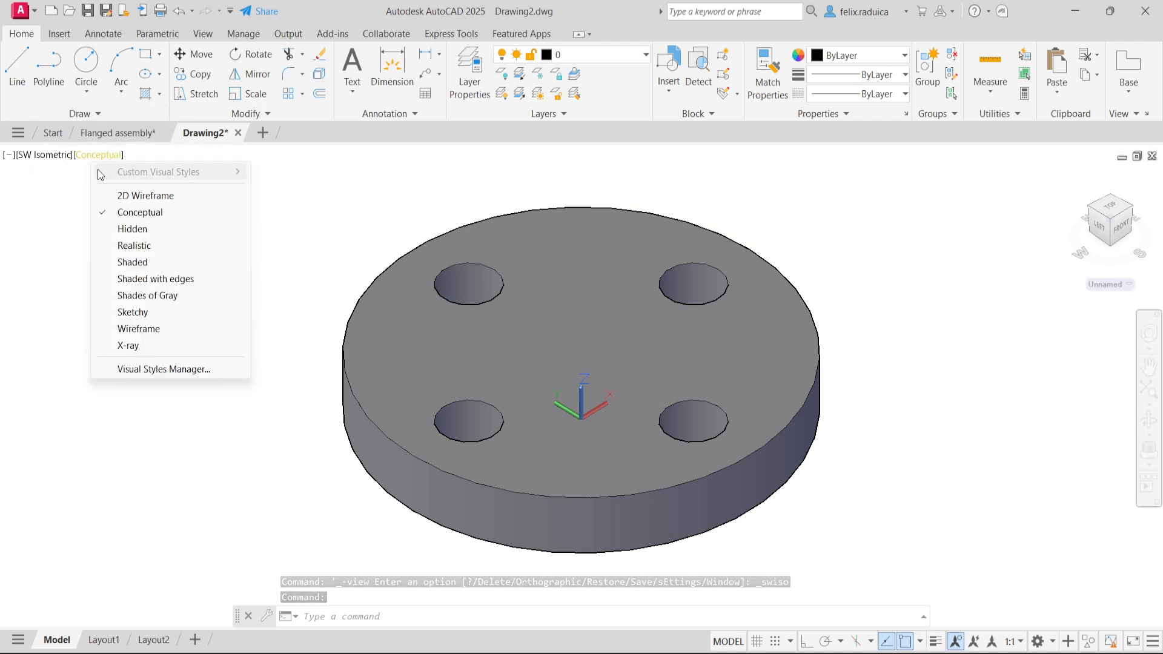
{"action": "left_click", "coordinate": [121, 196]}
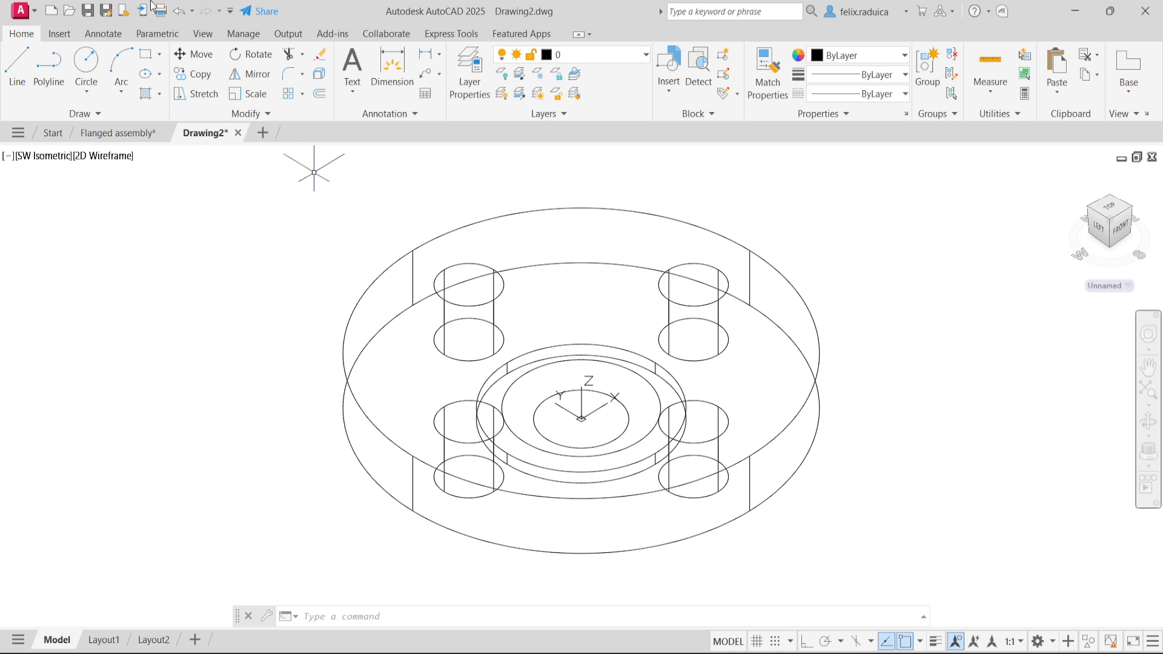
{"action": "left_click", "coordinate": [113, 136]}
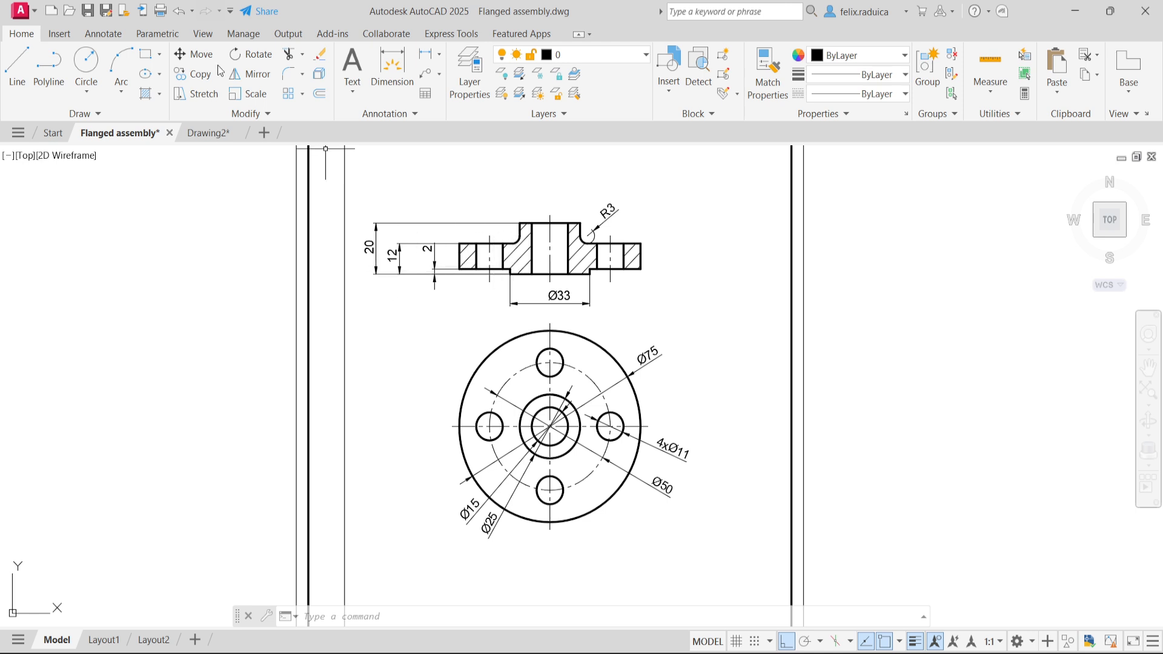
{"action": "left_click", "coordinate": [207, 133]}
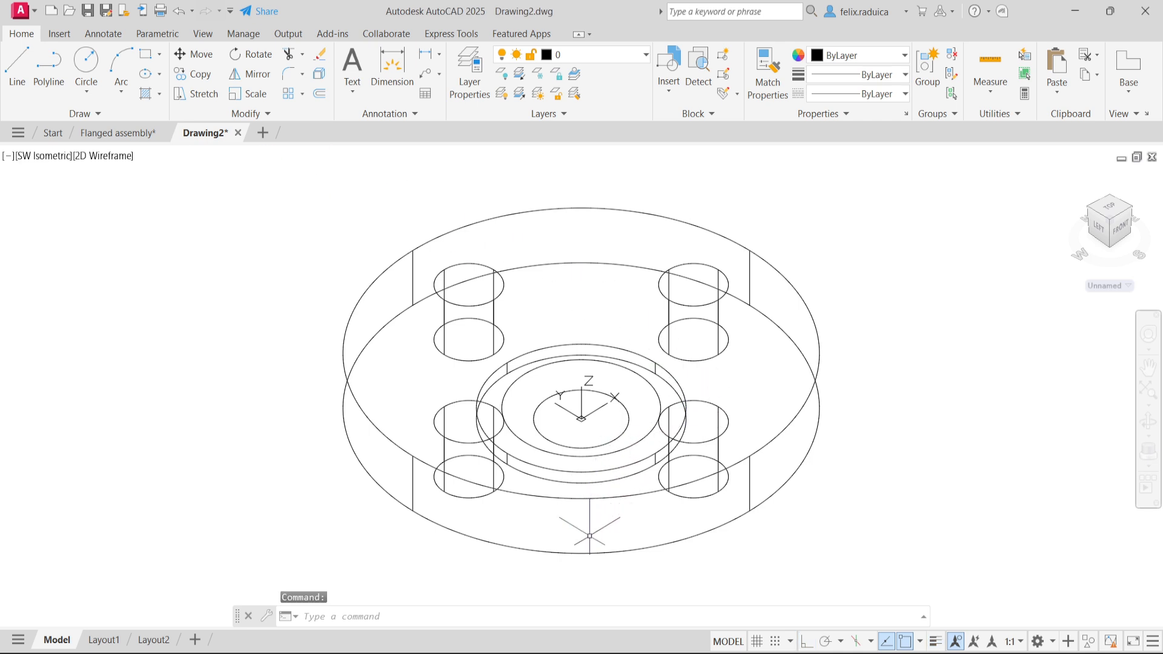
Step: Examine the two remaining central circles by selecting them and orbiting, clear the selection, and restore the SW Isometric view
{"action": "middle_click_drag", "start_coordinate": [592, 467], "coordinate": [543, 427], "text": "shift"}
{"action": "scroll", "coordinate": [540, 433], "scroll_direction": "up", "scroll_amount": 4}
{"action": "left_click", "coordinate": [559, 430]}
{"action": "left_click", "coordinate": [449, 431]}
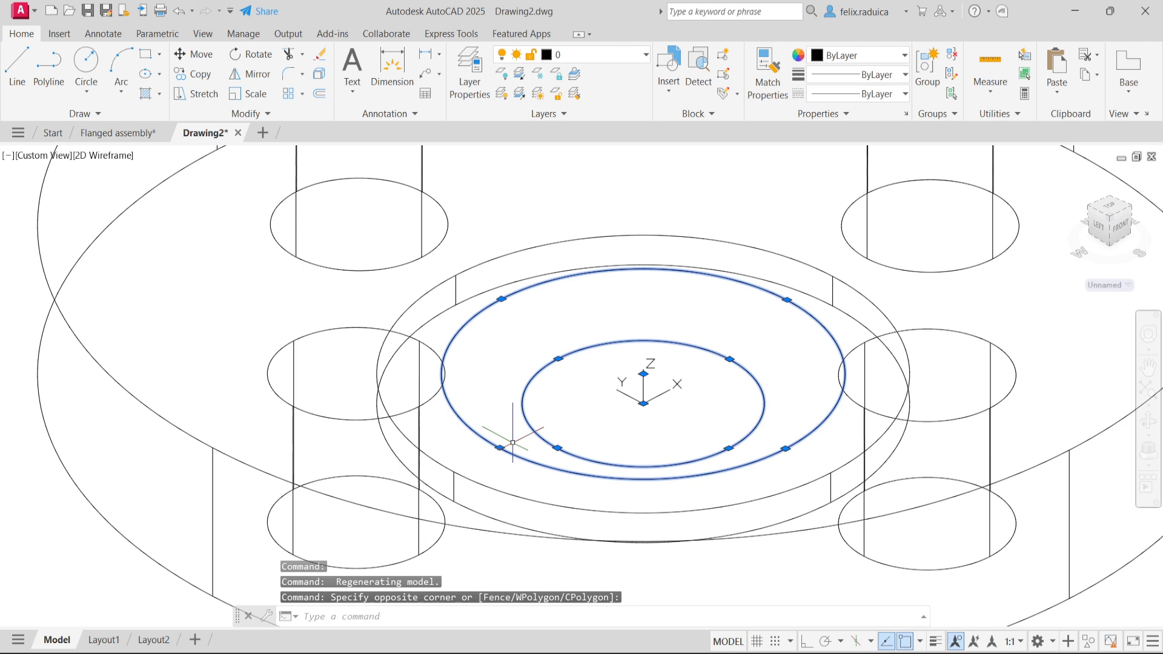
{"action": "middle_click_drag", "start_coordinate": [533, 441], "coordinate": [515, 413], "text": "shift"}
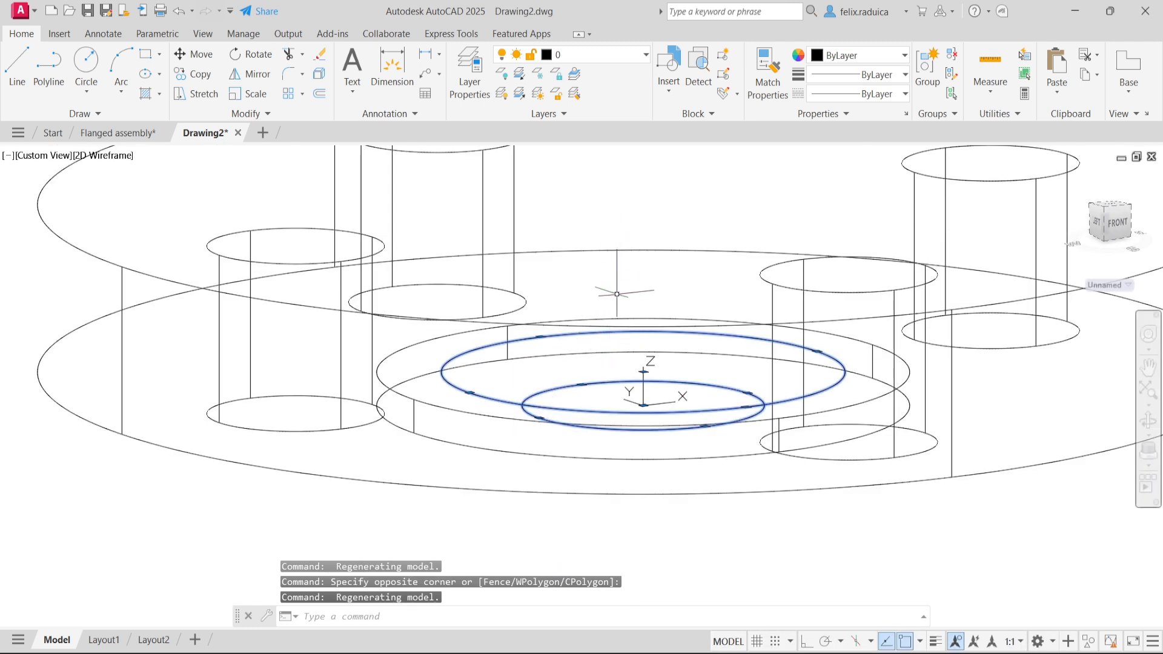
{"action": "key", "text": "Escape"}
{"action": "scroll", "coordinate": [590, 376], "scroll_direction": "down", "scroll_amount": 5}
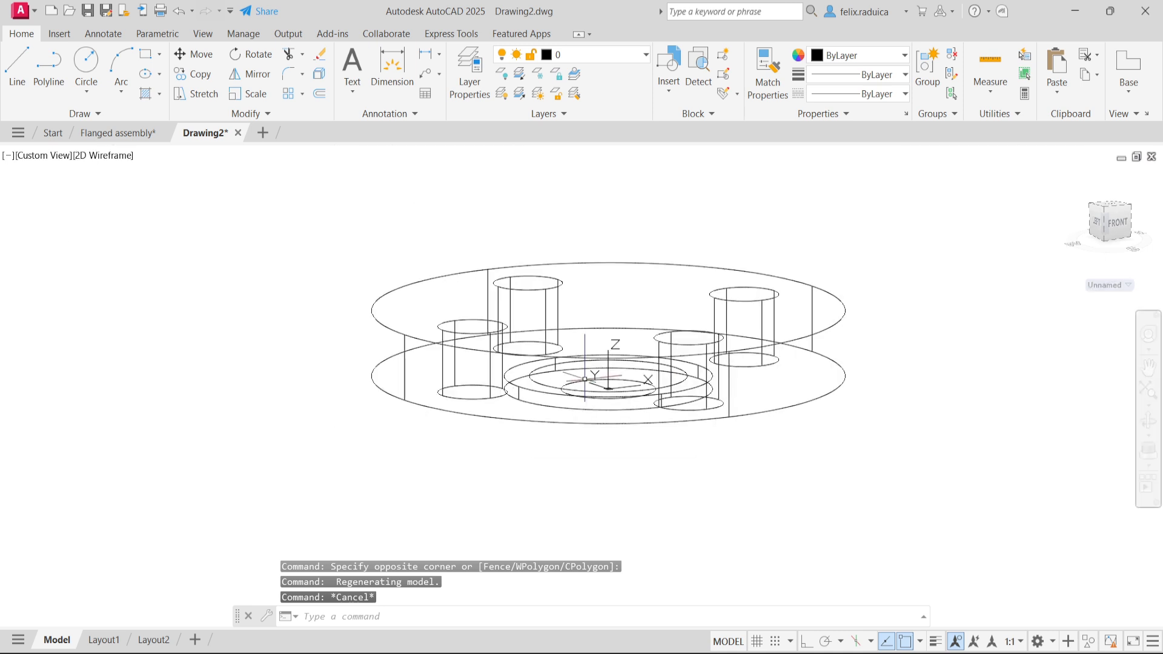
{"action": "middle_click_drag", "start_coordinate": [592, 407], "coordinate": [595, 416], "text": "shift"}
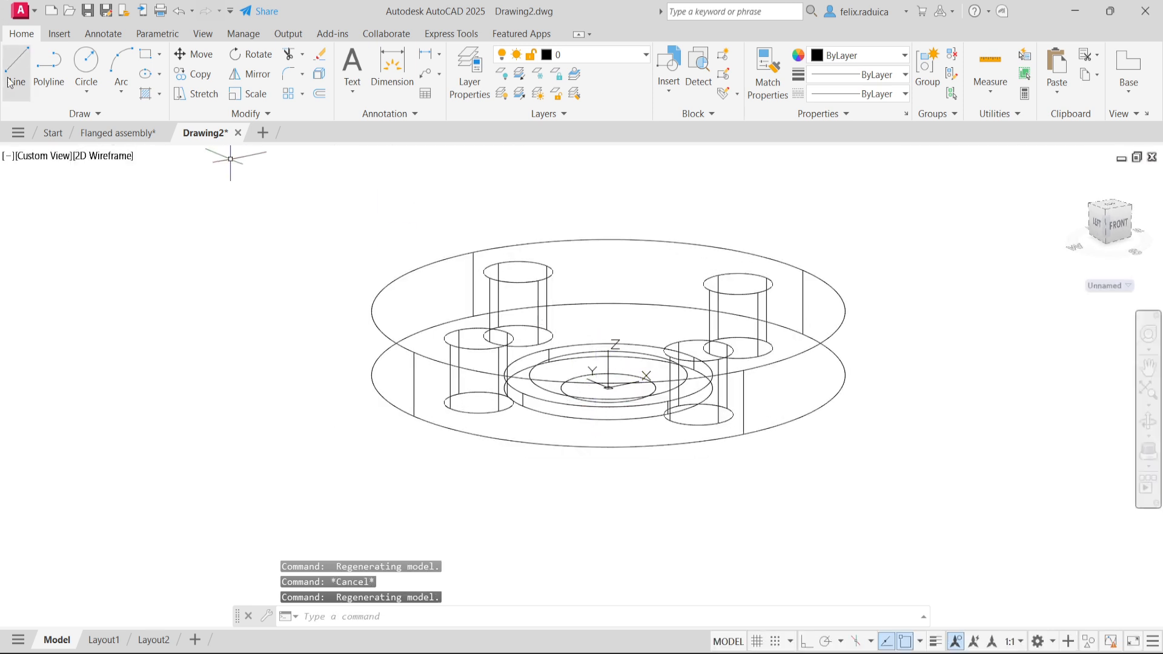
{"action": "left_click", "coordinate": [53, 157]}
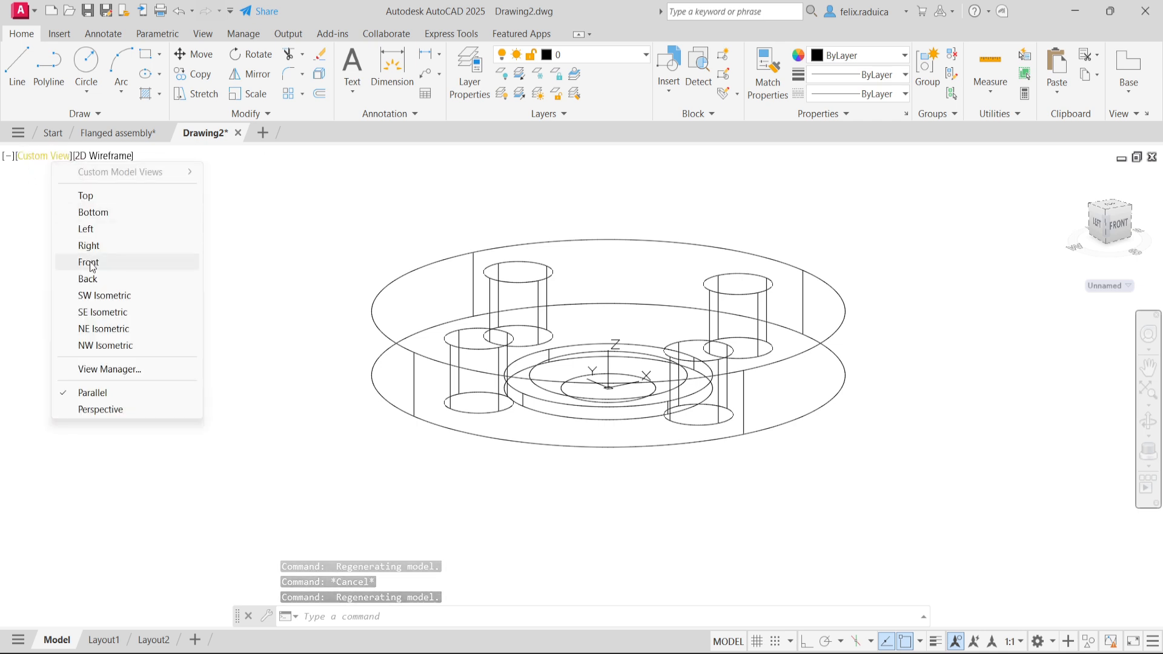
{"action": "left_click", "coordinate": [104, 296]}
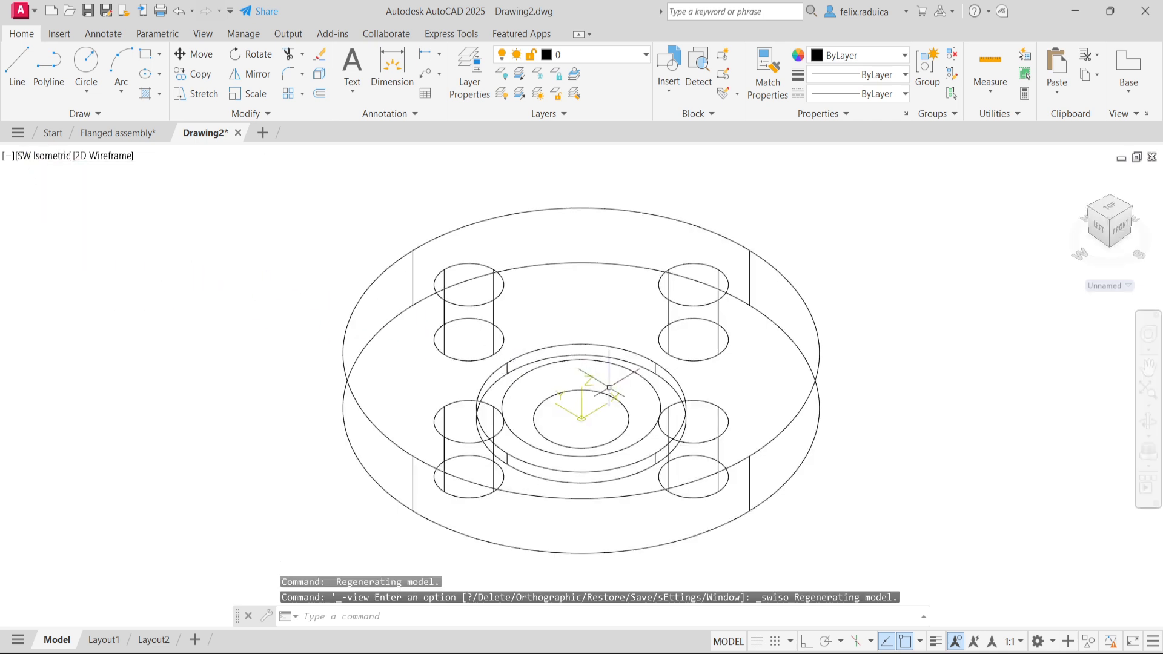
Step: Extrude the innermost Ø15 bore circle upward to a height of 20
{"action": "type", "text": "extr"}
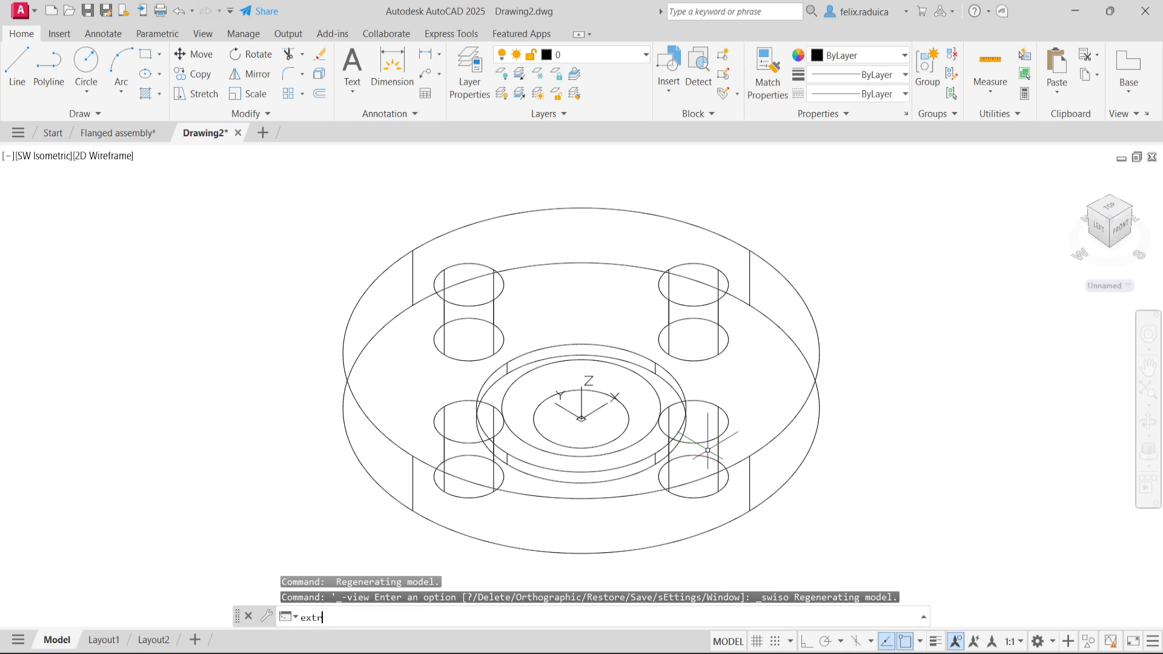
{"action": "type", "text": "ude"}
{"action": "key", "text": "Return"}
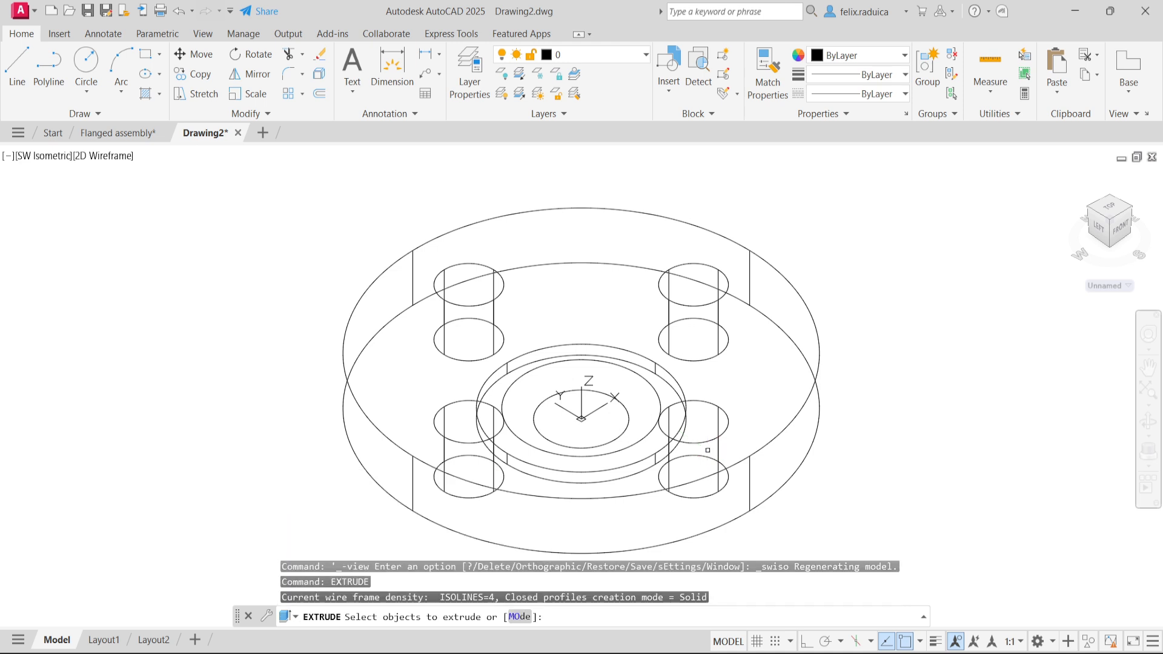
{"action": "left_click", "coordinate": [620, 405]}
{"action": "key", "text": "Return"}
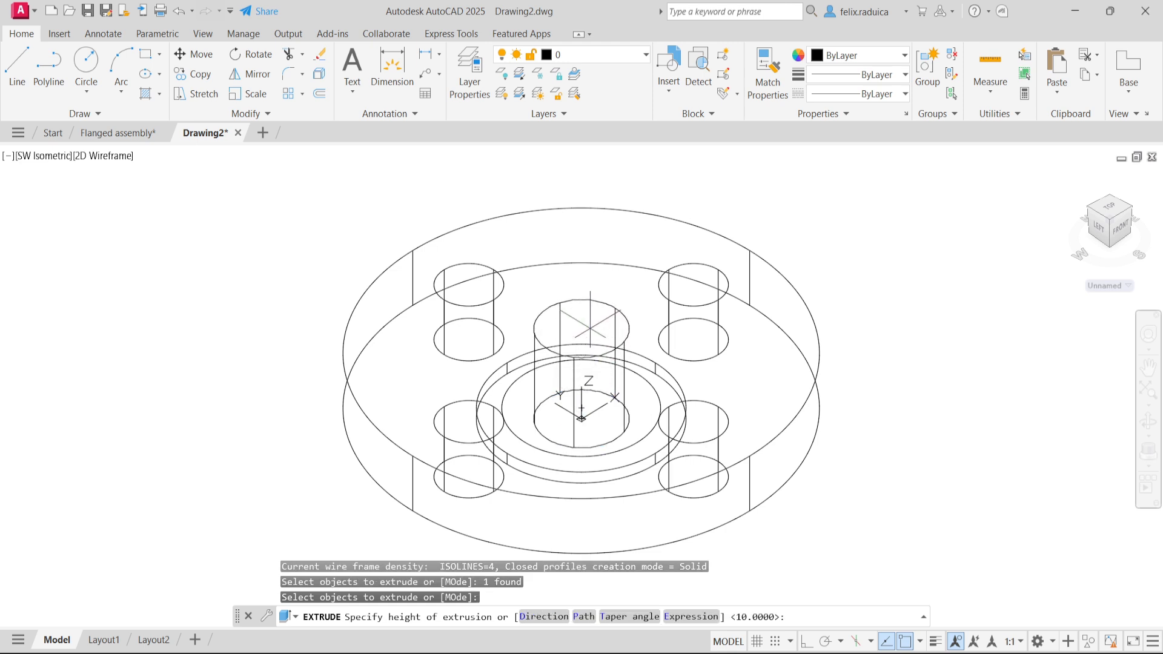
{"action": "key", "text": "Return"}
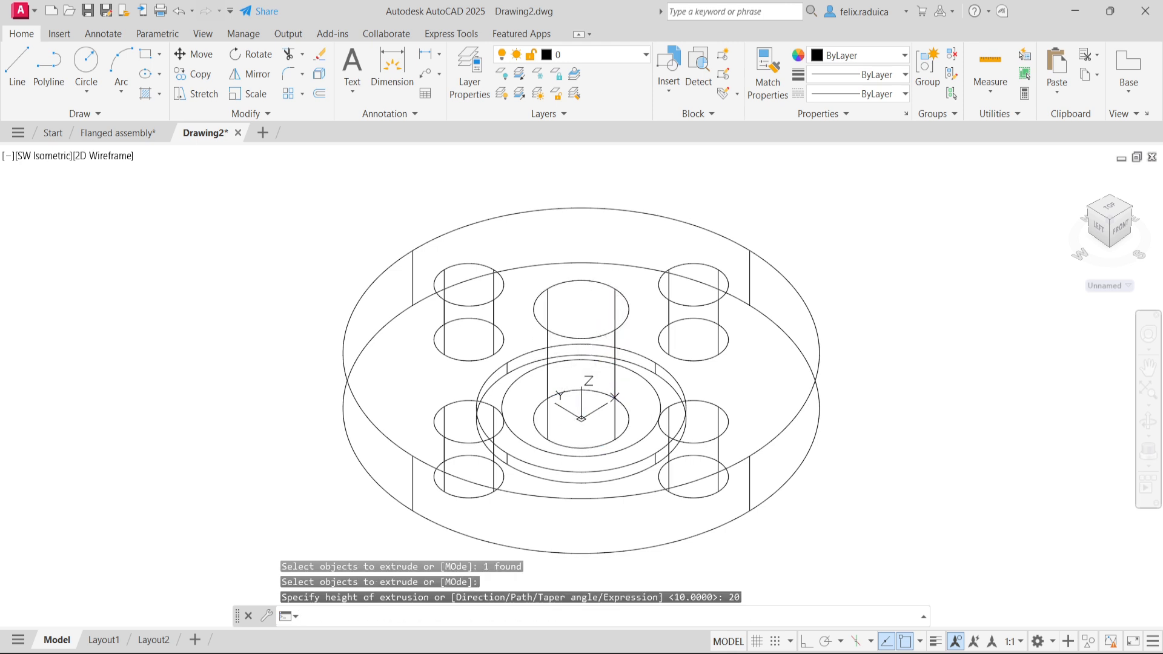
Step: Extrude the Ø25 hub circle upward to a height of 18
{"action": "key", "text": "Return"}
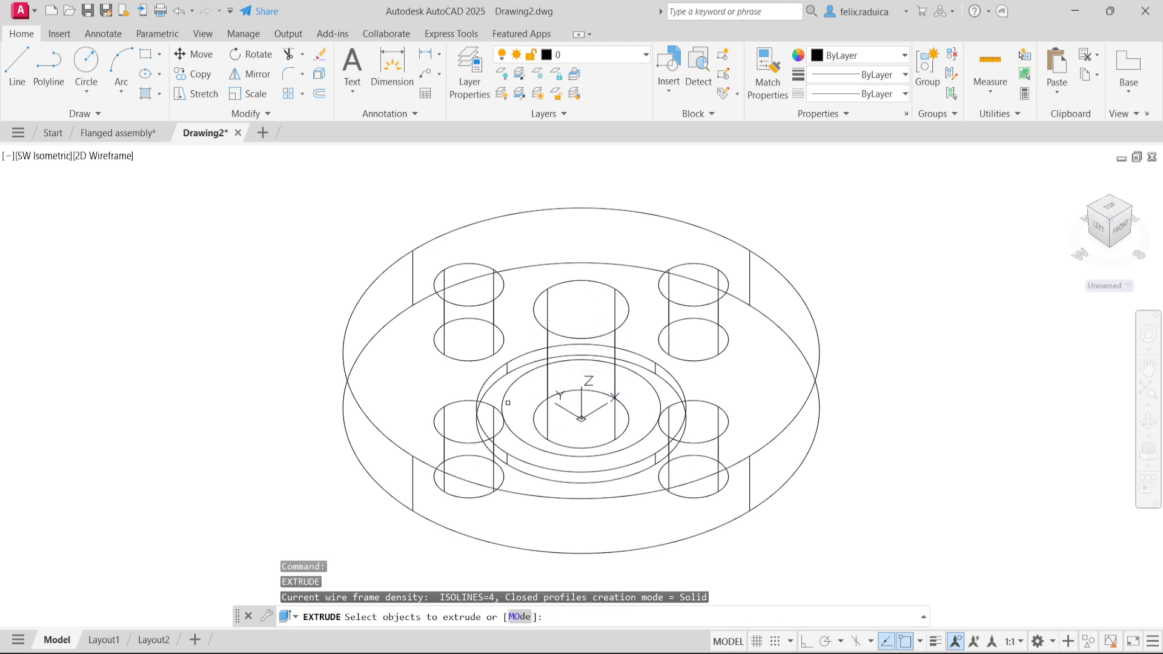
{"action": "left_click", "coordinate": [503, 400]}
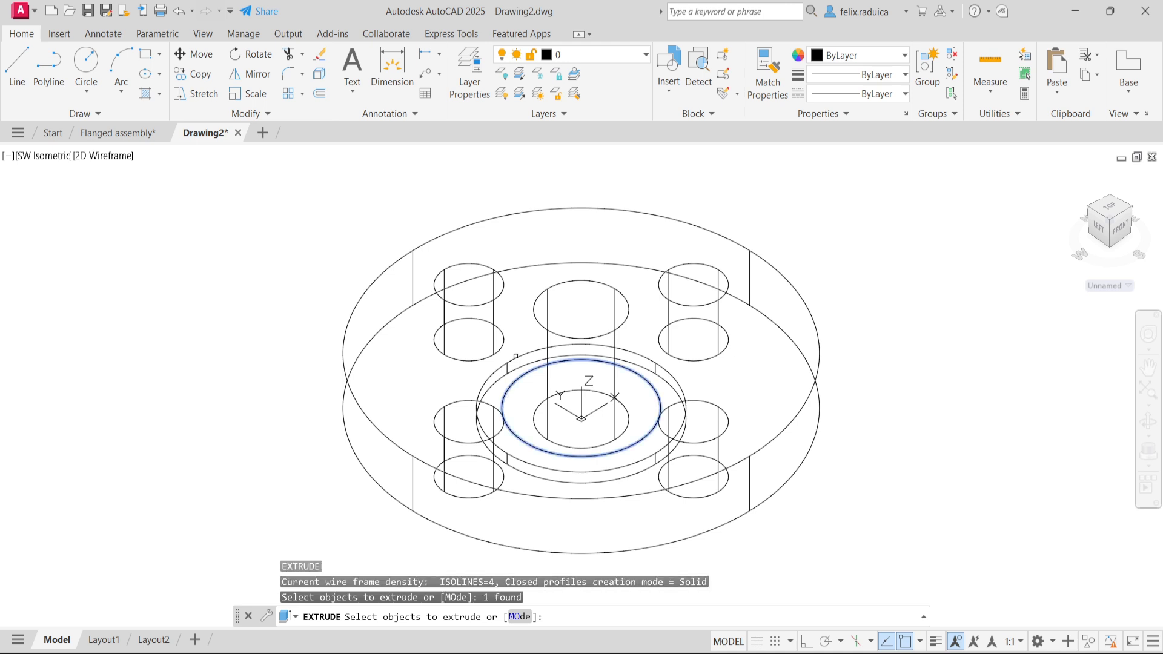
{"action": "key", "text": "Return"}
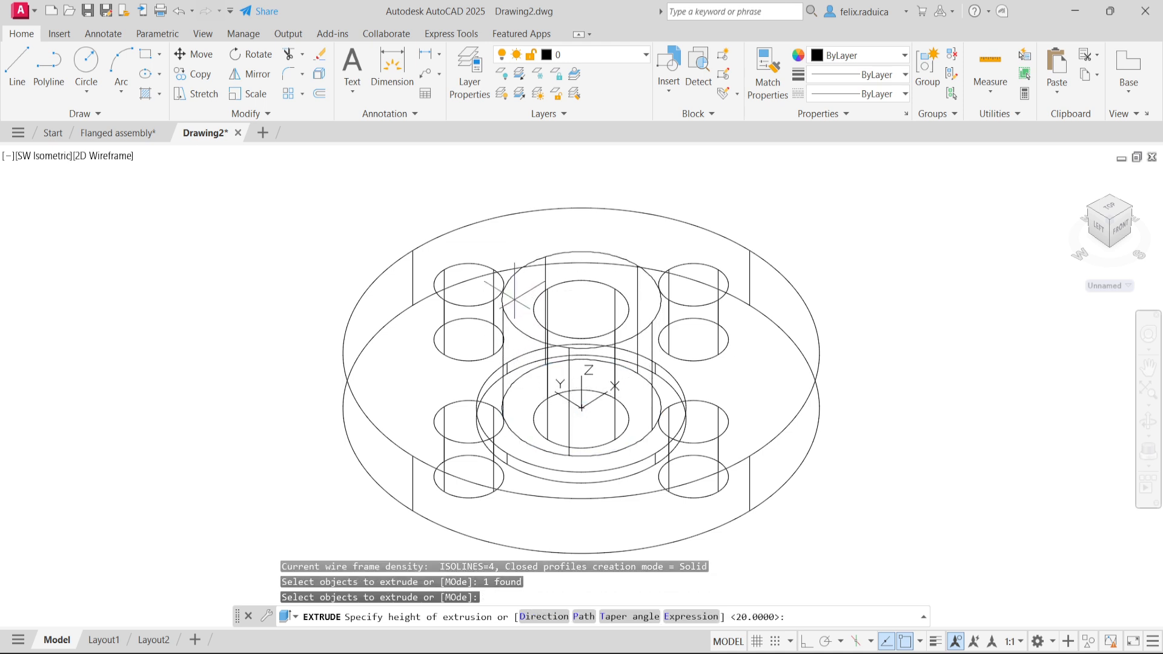
{"action": "key", "text": "Return"}
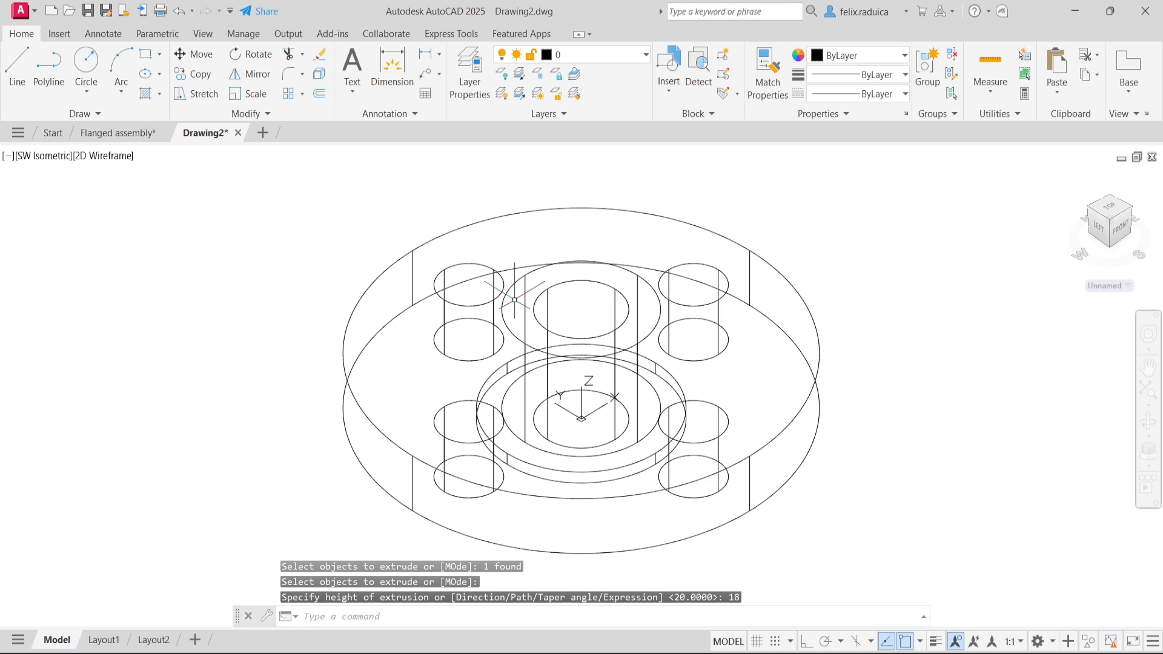
Step: Display the model in the Conceptual visual style and select the disc, hub and bore cylinder in turn to examine them as separate solids
{"action": "left_click", "coordinate": [110, 157]}
{"action": "left_click", "coordinate": [159, 212]}
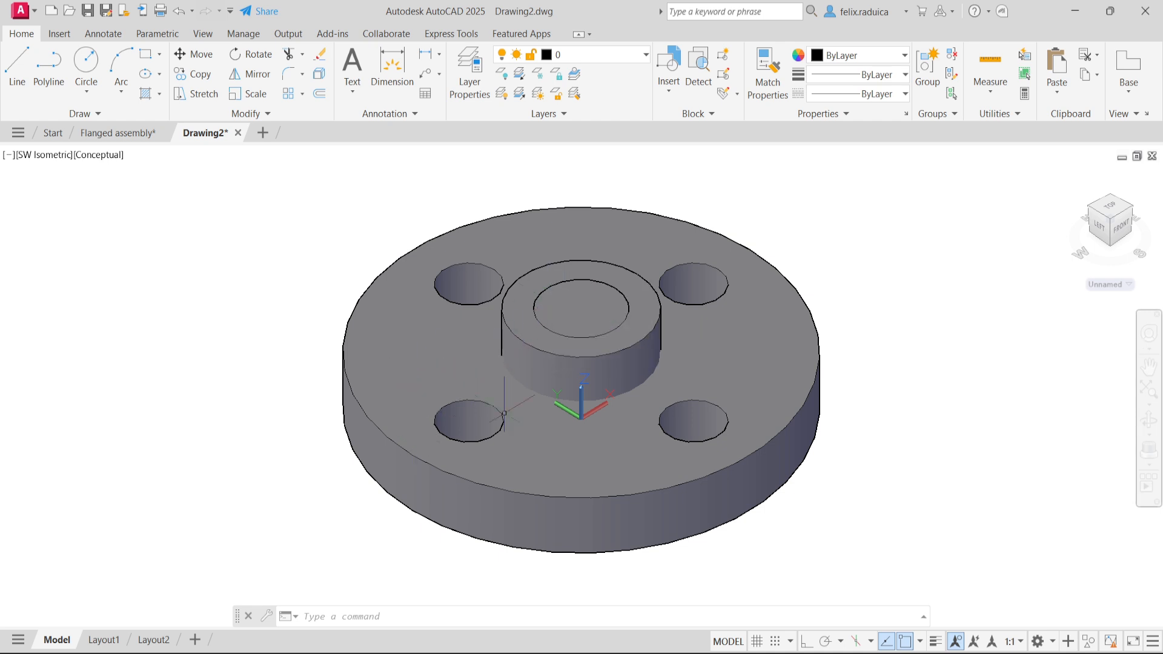
{"action": "left_click", "coordinate": [430, 379]}
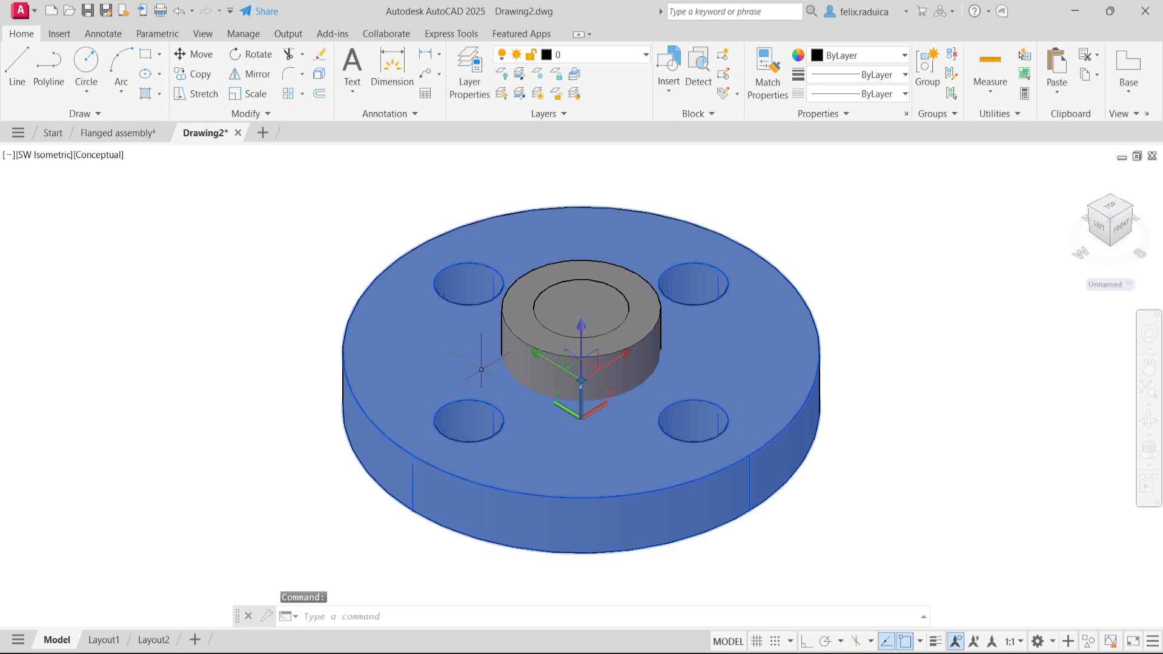
{"action": "key", "text": "Escape"}
{"action": "left_click", "coordinate": [506, 352]}
{"action": "key", "text": "Escape"}
{"action": "left_click", "coordinate": [577, 321]}
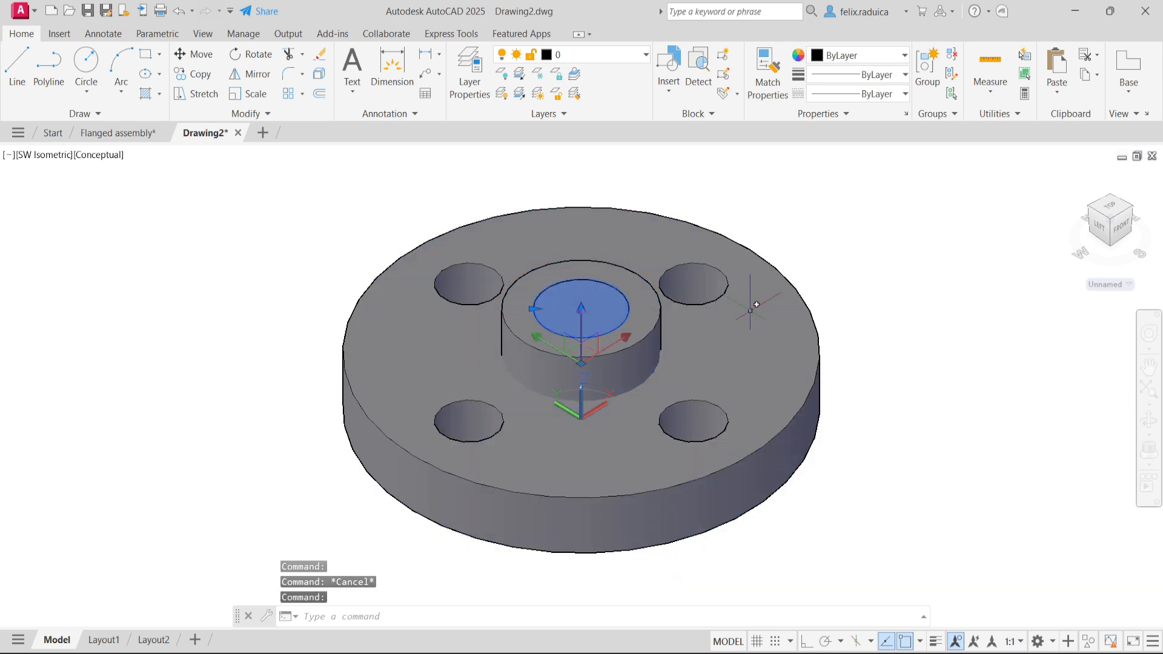
{"action": "key", "text": "Escape"}
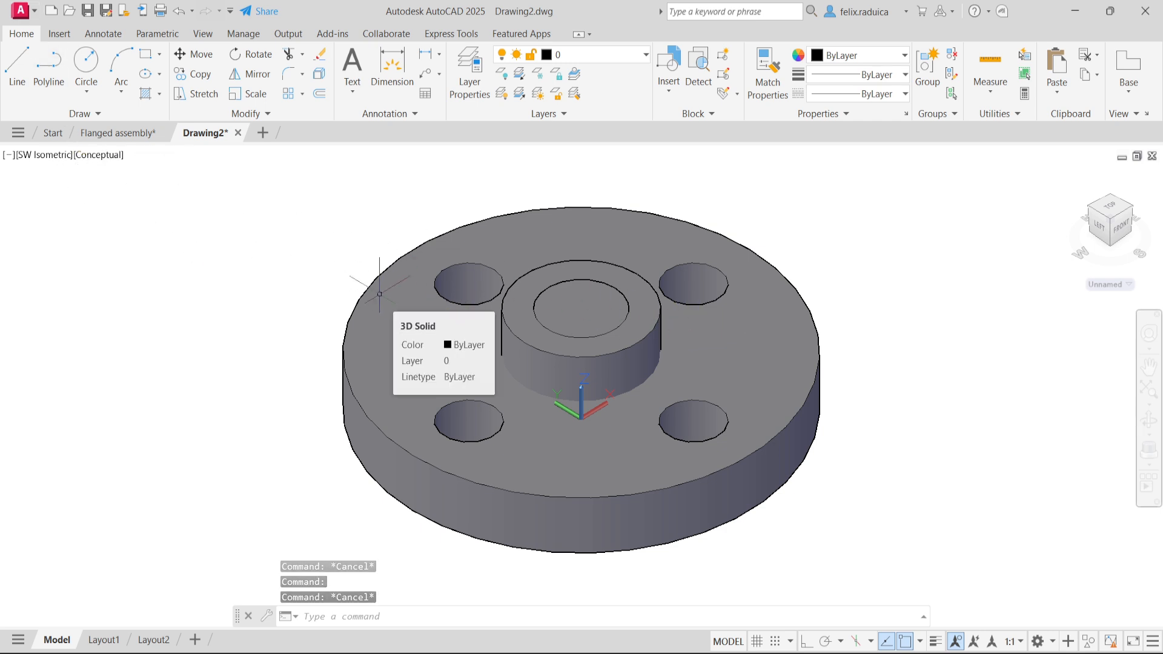
Step: Unite the flange disc and the central hub into one solid with the Union command
{"action": "type", "text": "union"}
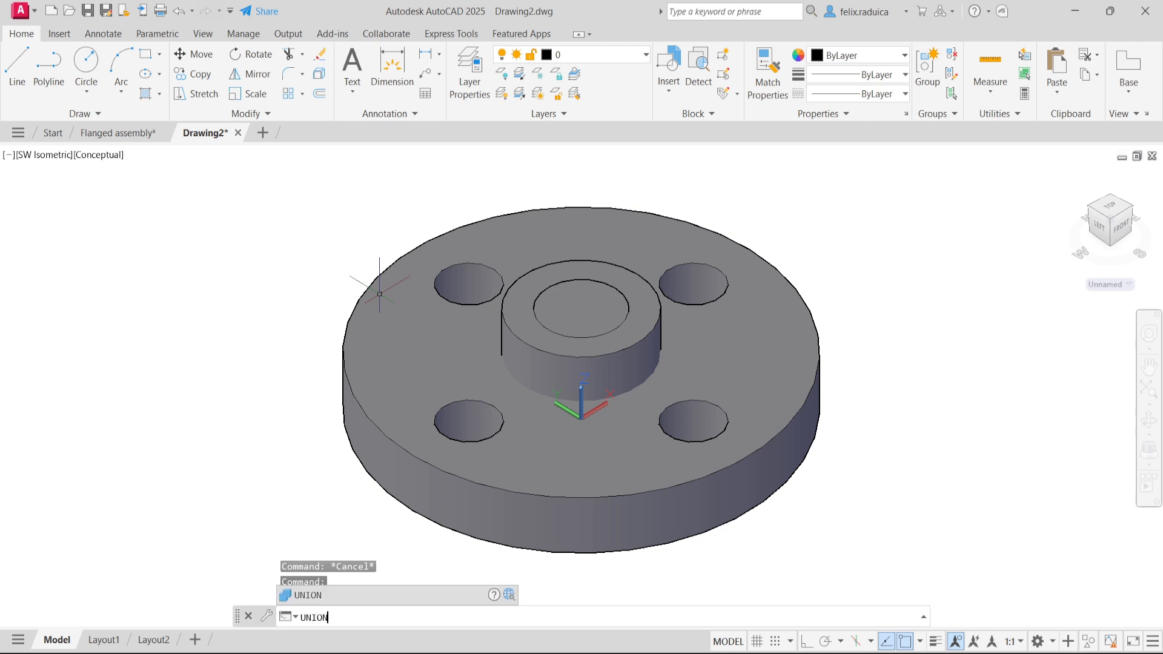
{"action": "key", "text": "Return"}
{"action": "left_click", "coordinate": [449, 363]}
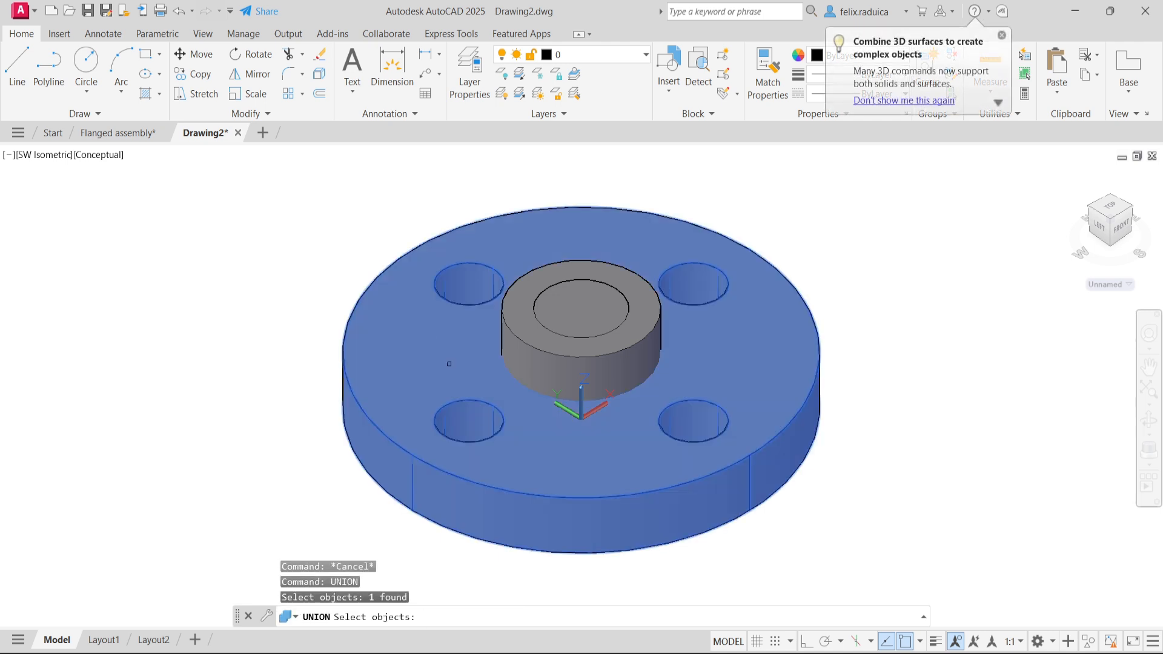
{"action": "left_click", "coordinate": [501, 344]}
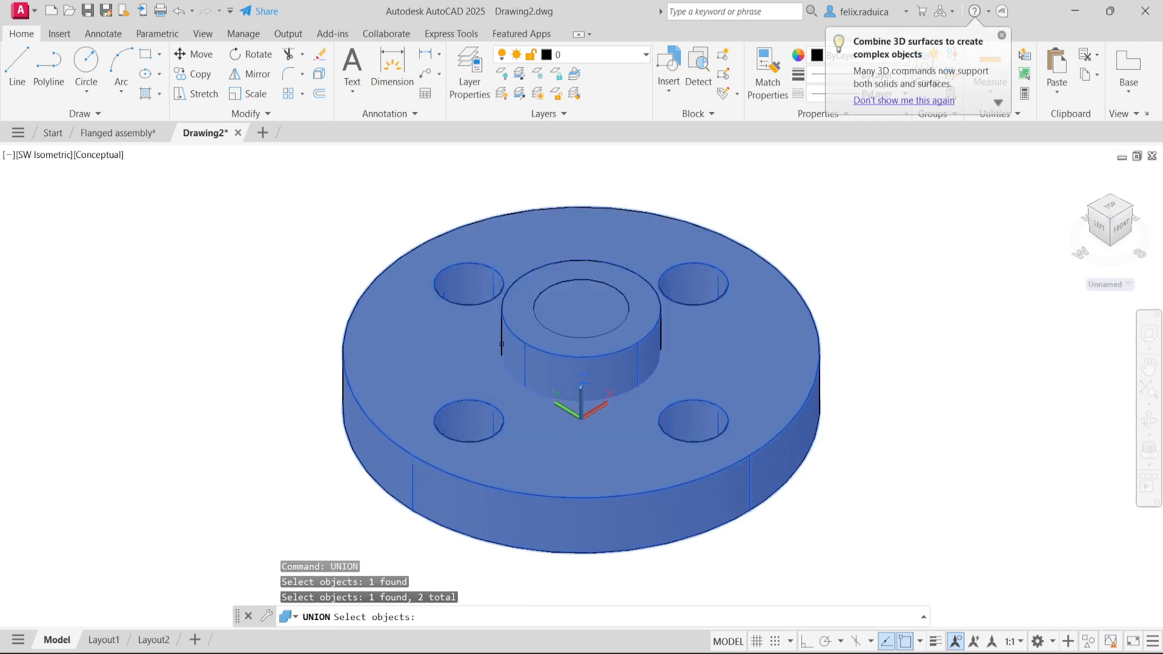
{"action": "key", "text": "Return"}
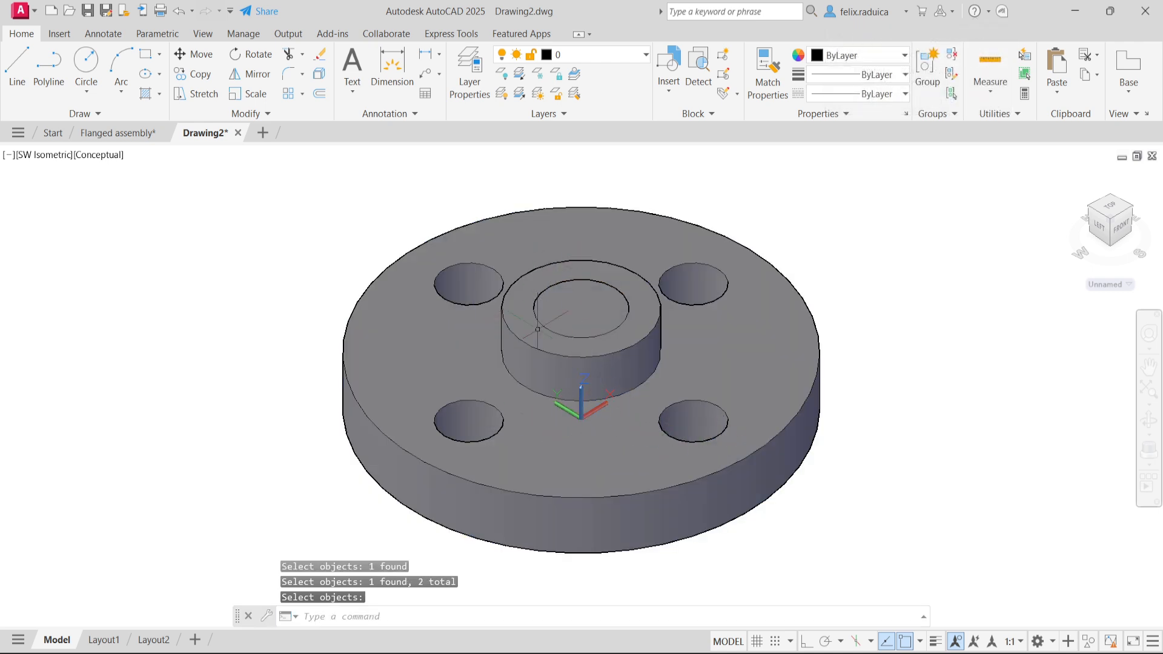
Step: Erase the united disc and hub to inspect the solids inside, undo the erasure, and check the flange by selecting and deselecting it
{"action": "left_click", "coordinate": [459, 358]}
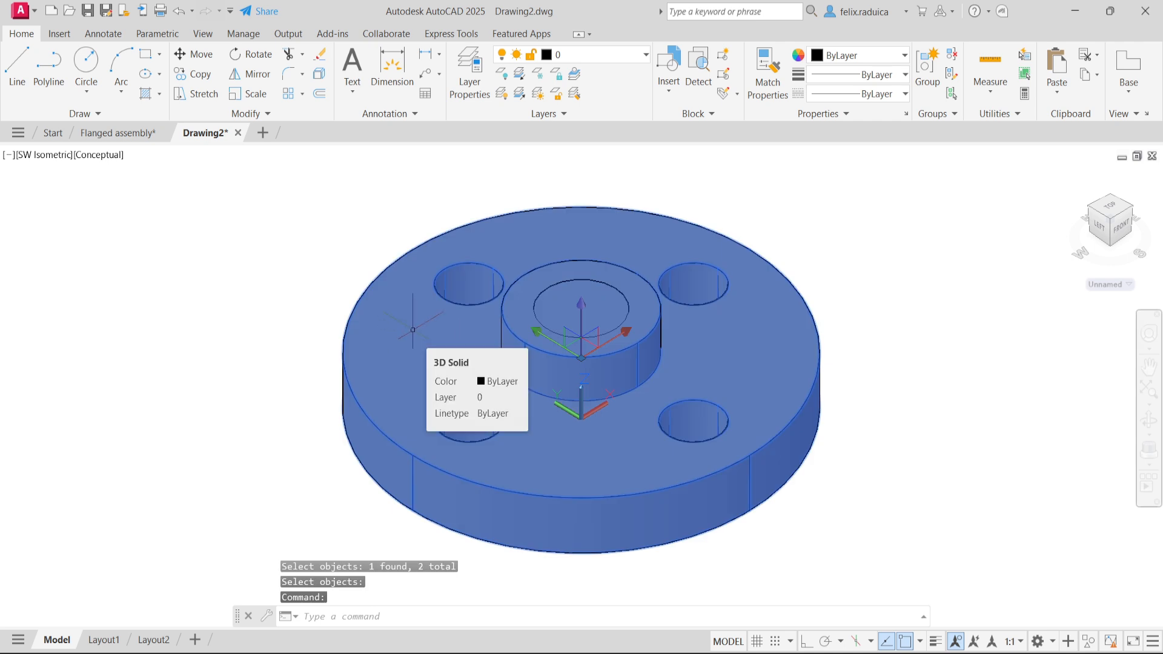
{"action": "key", "text": "Delete"}
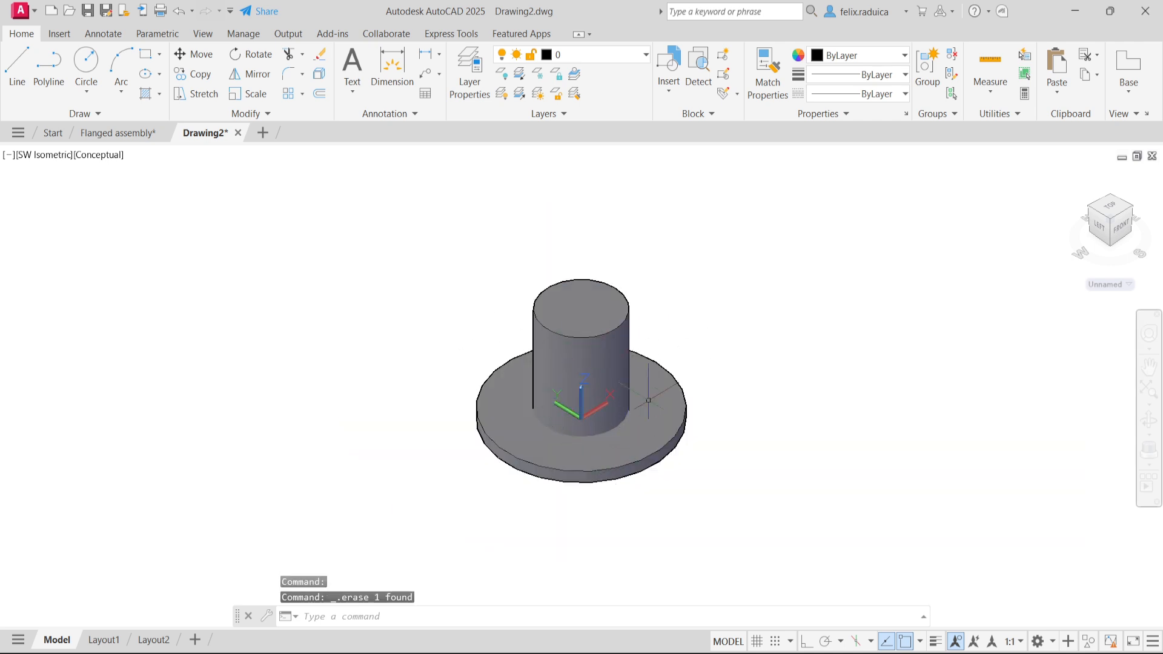
{"action": "key", "text": "ctrl+z"}
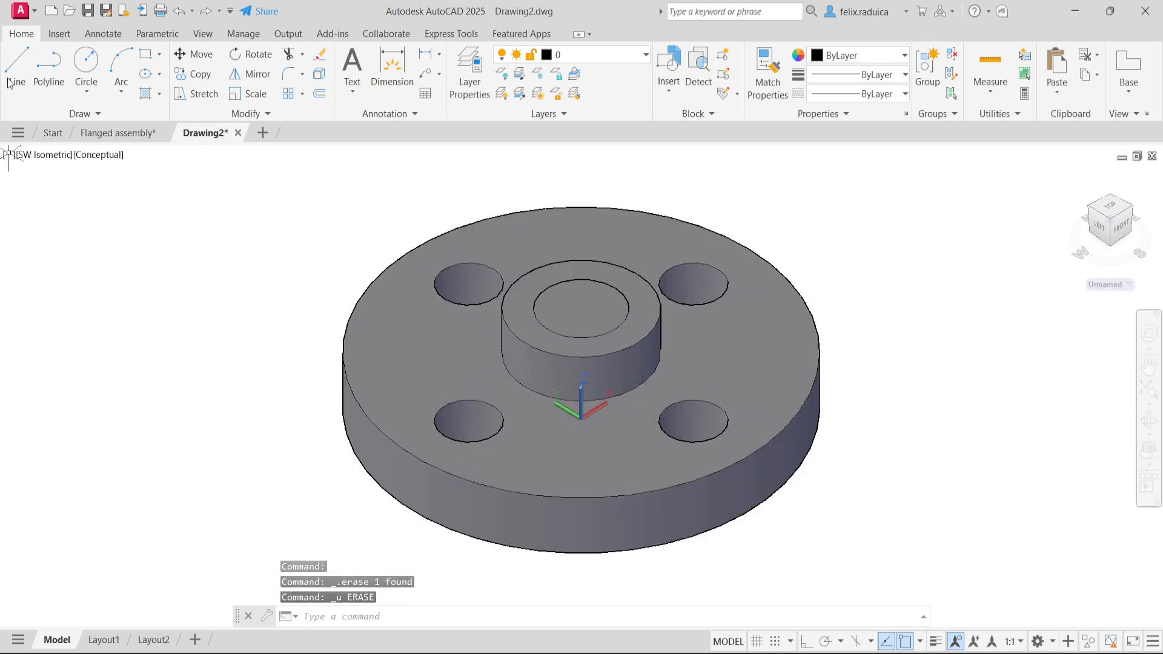
{"action": "left_click", "coordinate": [487, 436]}
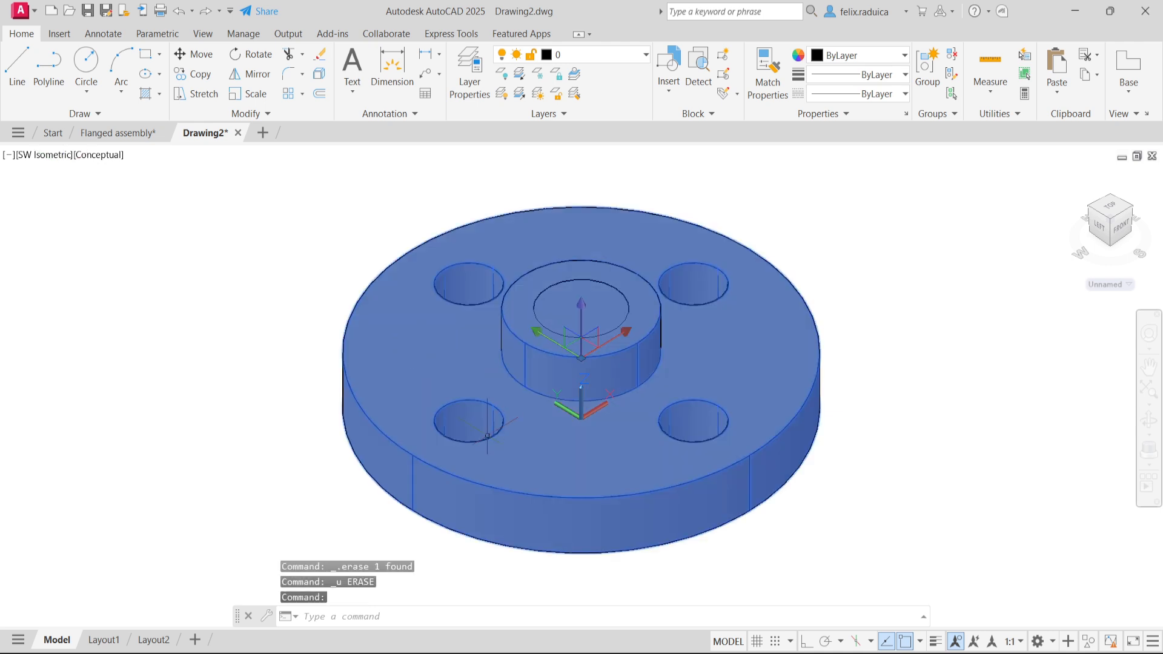
{"action": "key", "text": "Escape"}
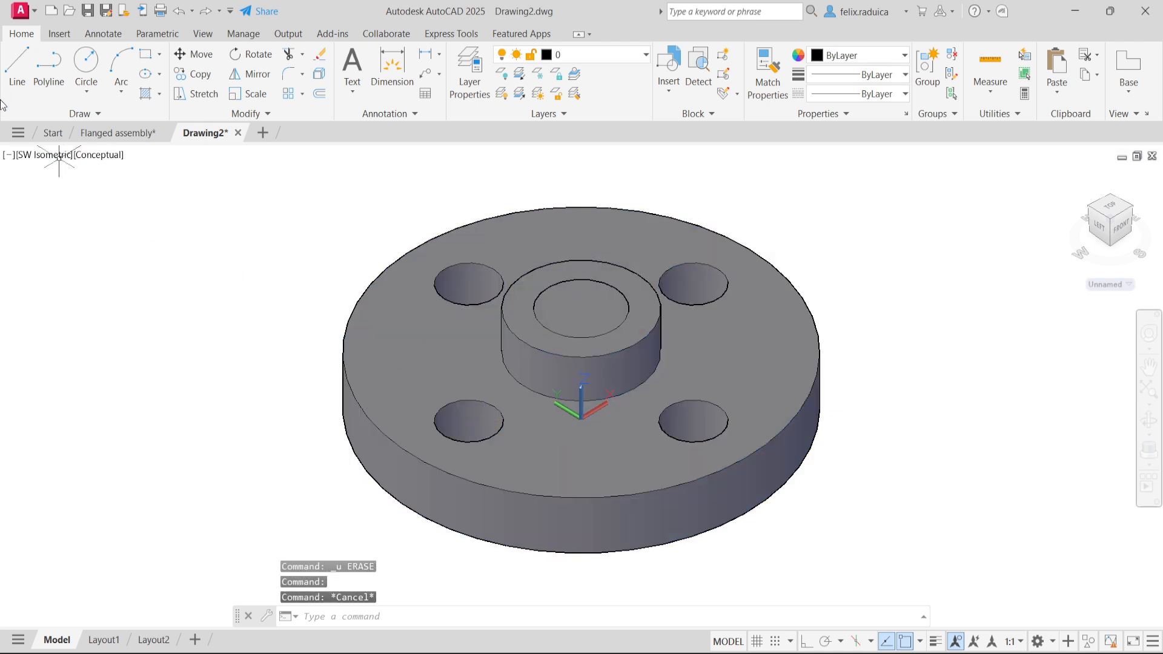
Step: Display the model in 2D Wireframe and unite the flange body with the Ø33 raised-face disc underneath using the Union command
{"action": "left_click", "coordinate": [104, 156]}
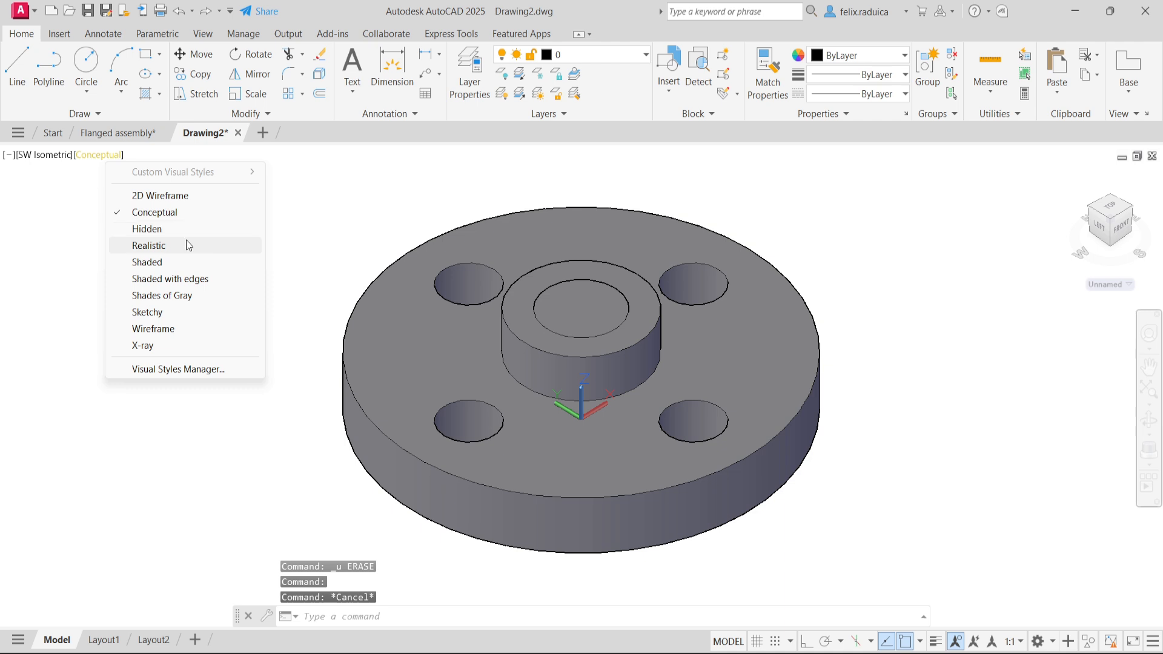
{"action": "left_click", "coordinate": [151, 193]}
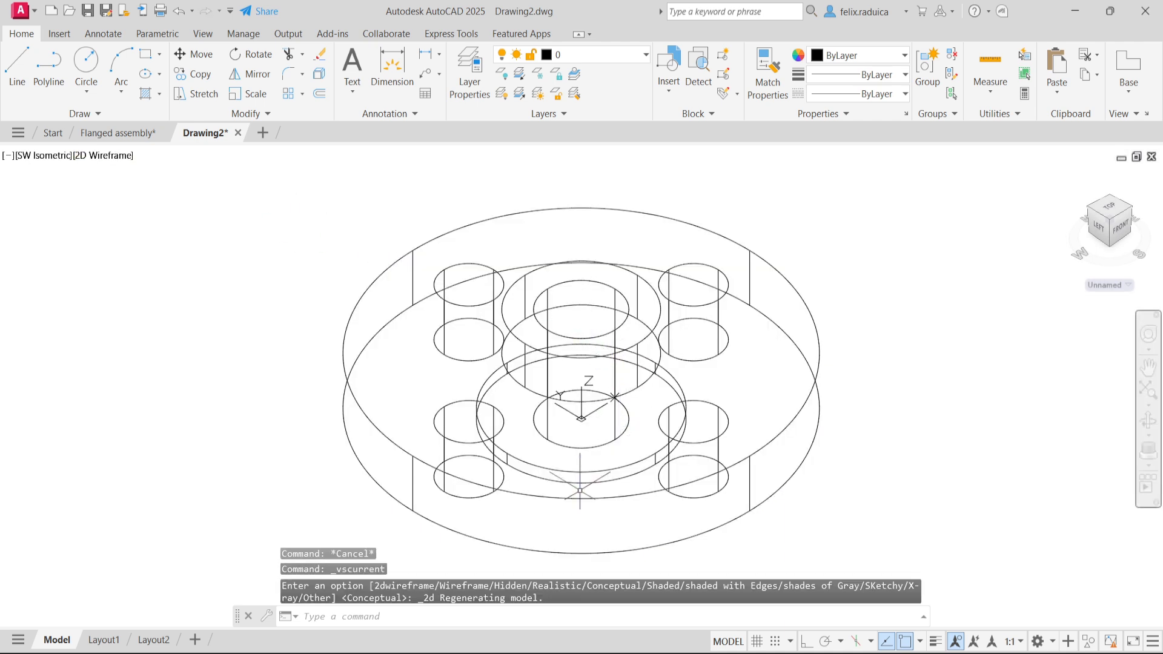
{"action": "type", "text": "union"}
{"action": "key", "text": "Return"}
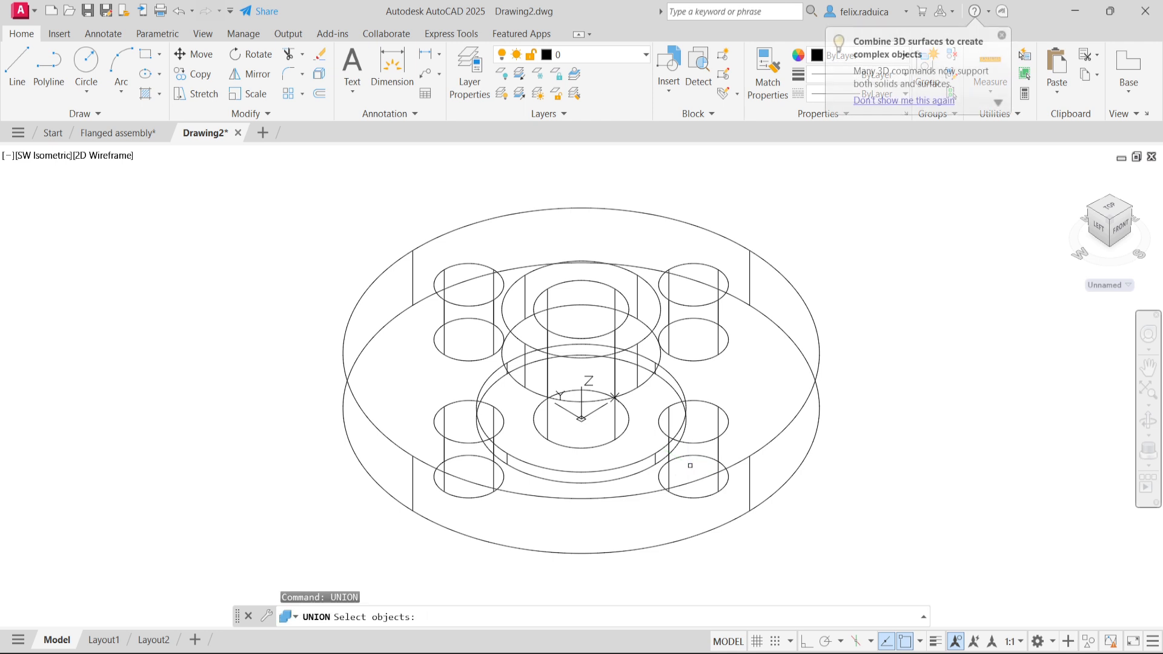
{"action": "left_click", "coordinate": [441, 367]}
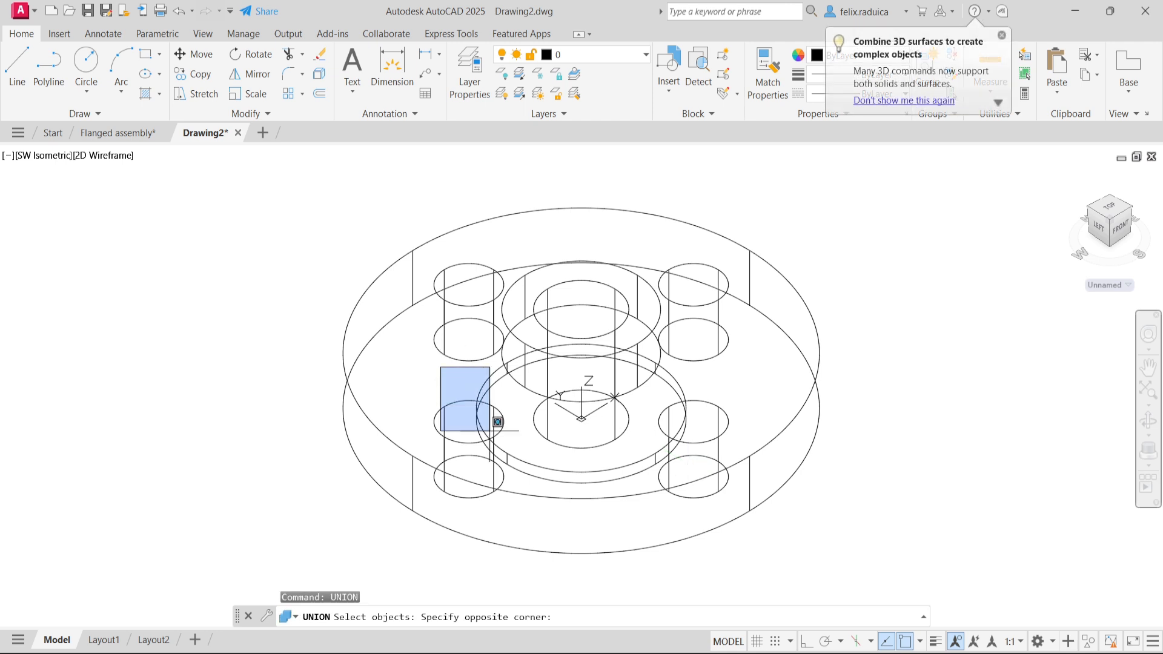
{"action": "left_click", "coordinate": [436, 343]}
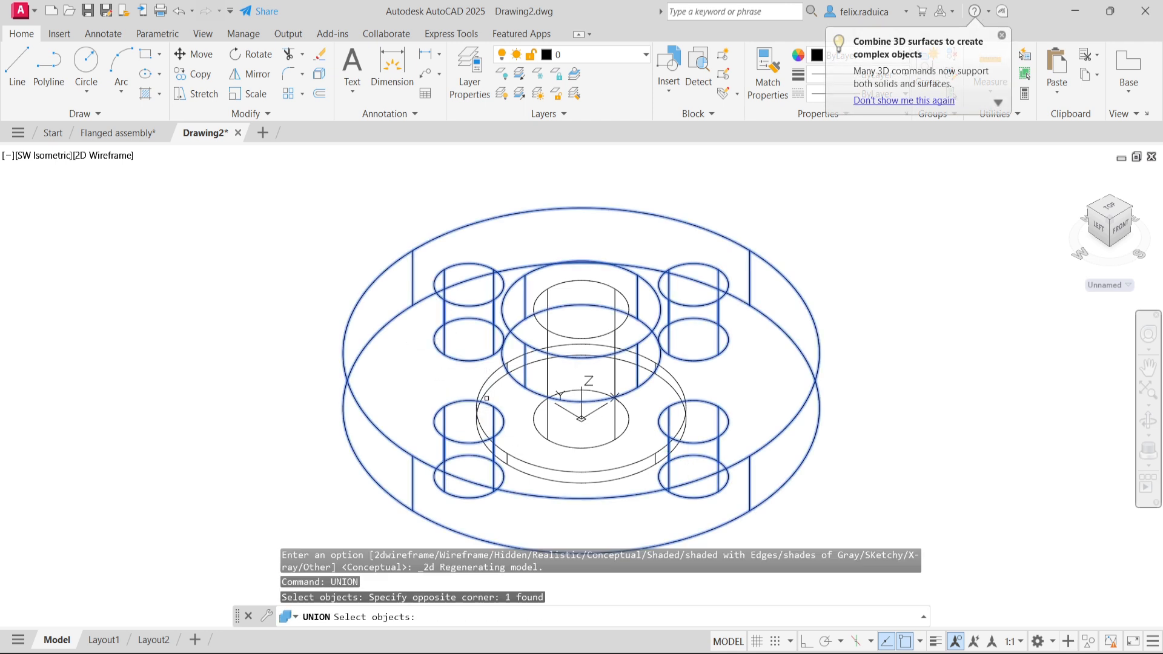
{"action": "left_click", "coordinate": [477, 388]}
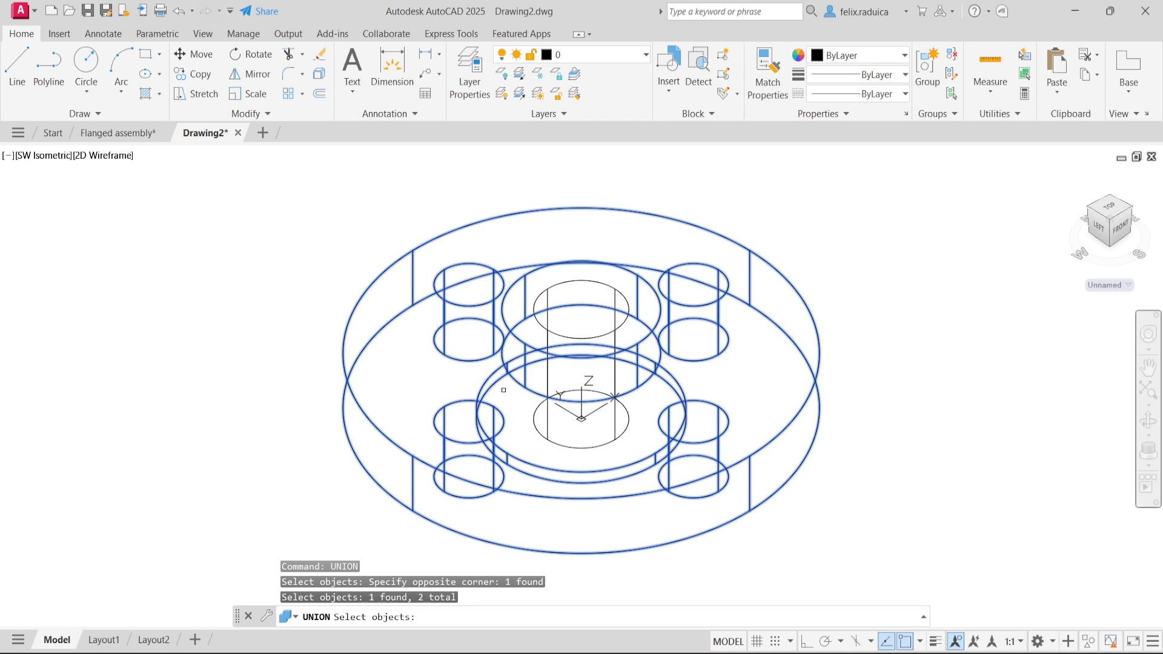
{"action": "key", "text": "Return"}
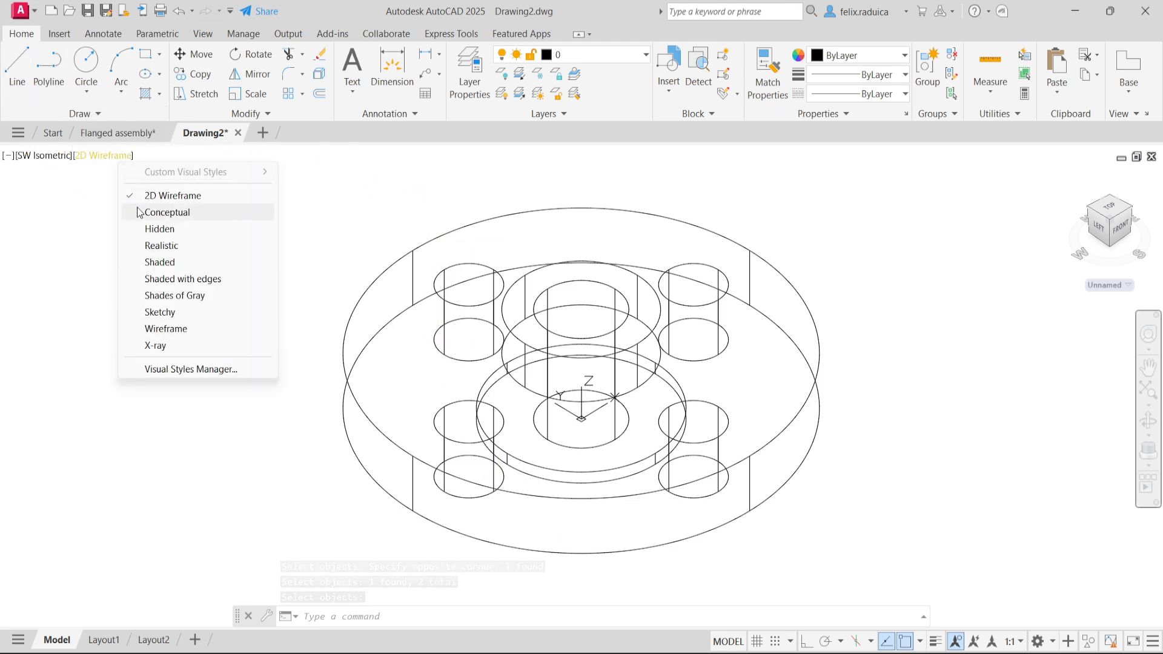
Step: In the Conceptual visual style, erase the united flange to inspect which solids remain, and undo the erasure
{"action": "left_click", "coordinate": [167, 212]}
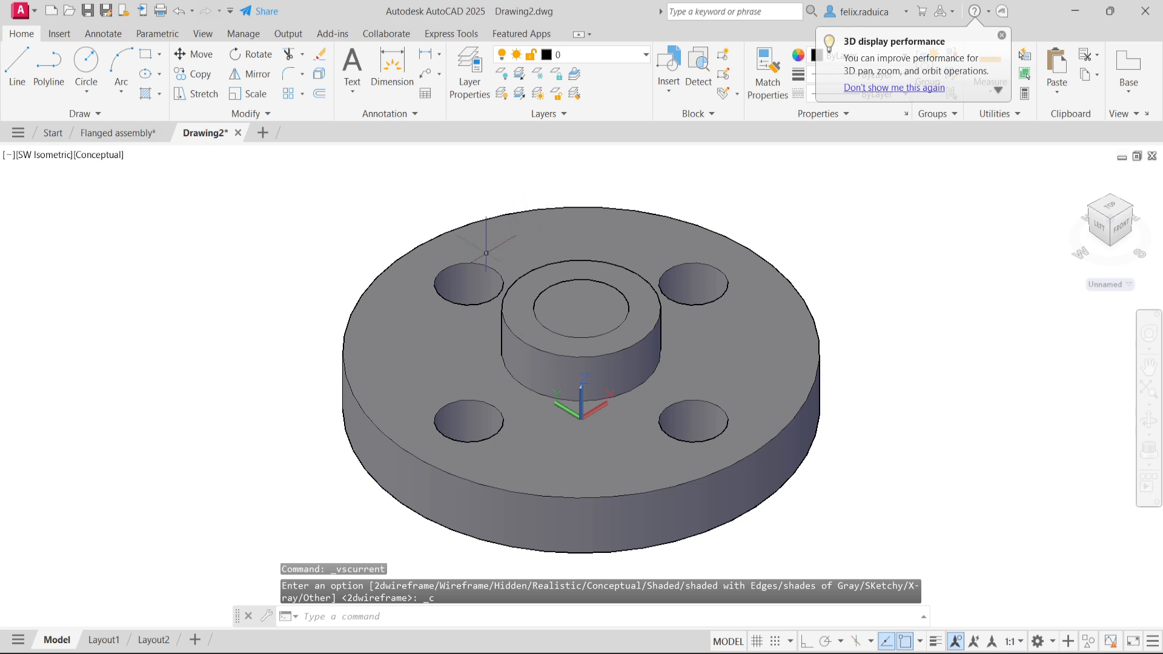
{"action": "left_click", "coordinate": [425, 351]}
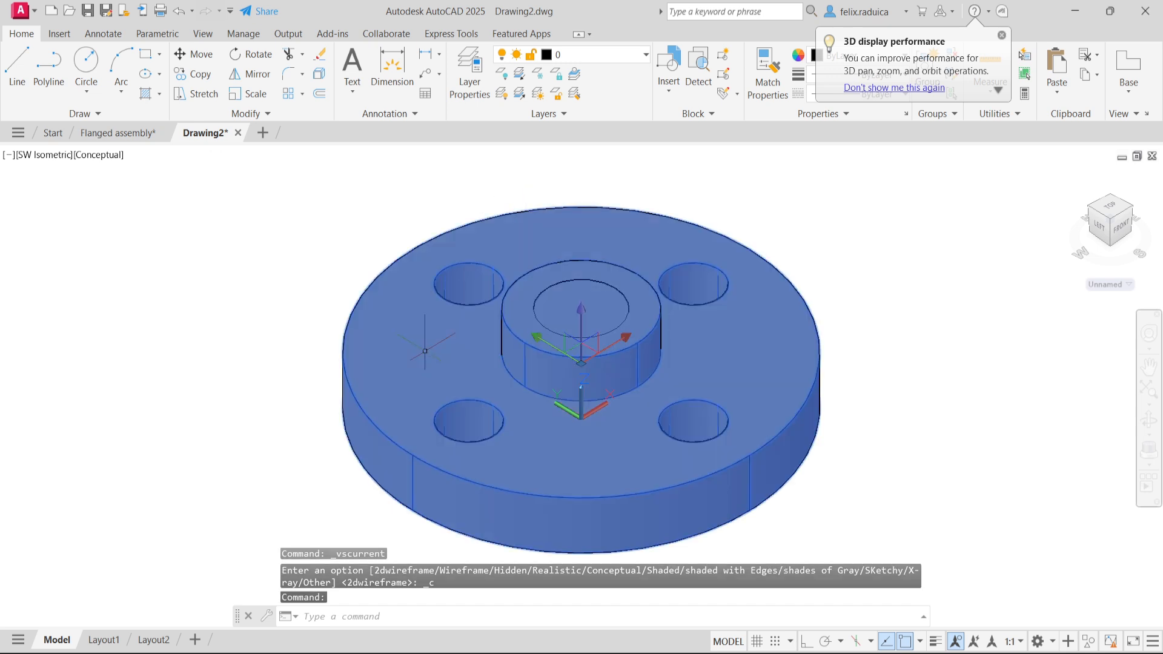
{"action": "key", "text": "Delete"}
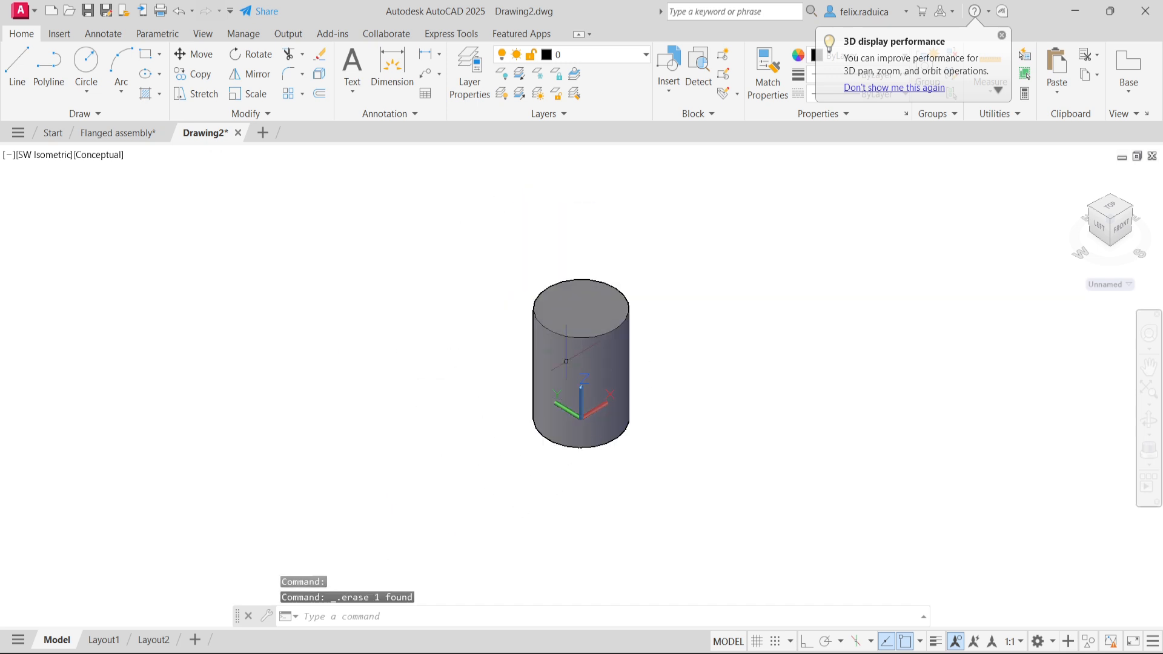
{"action": "key", "text": "ctrl+z"}
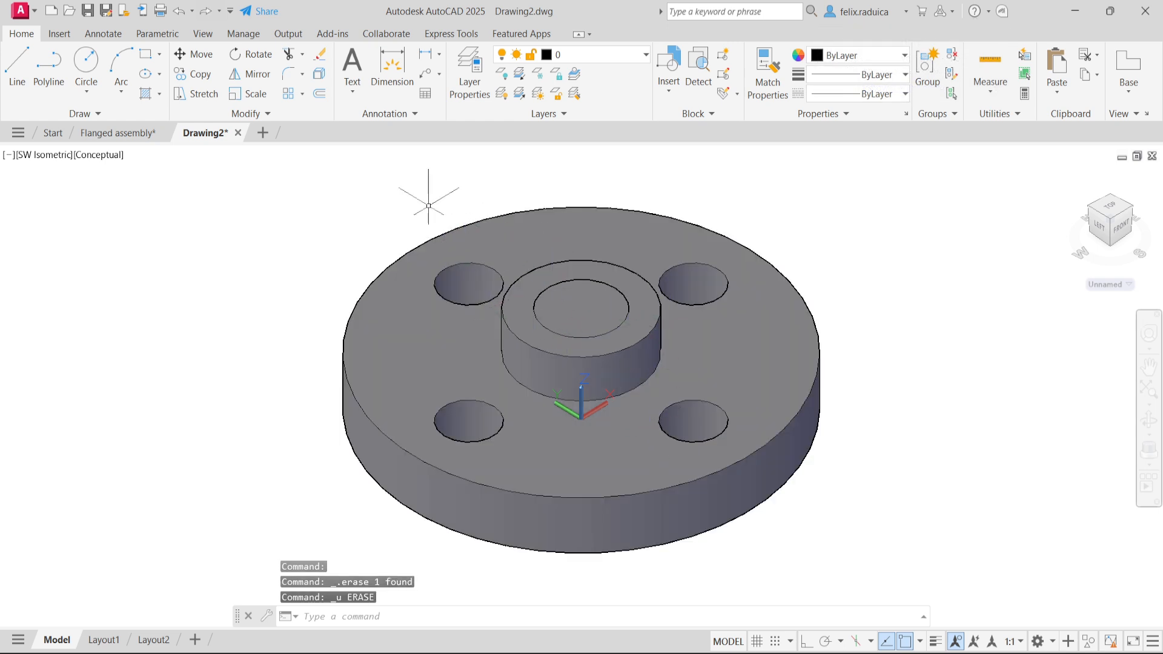
Step: Return to 2D Wireframe and subtract the central bore cylinder from the united flange body with the Subtract command
{"action": "left_click", "coordinate": [102, 155]}
{"action": "left_click", "coordinate": [121, 196]}
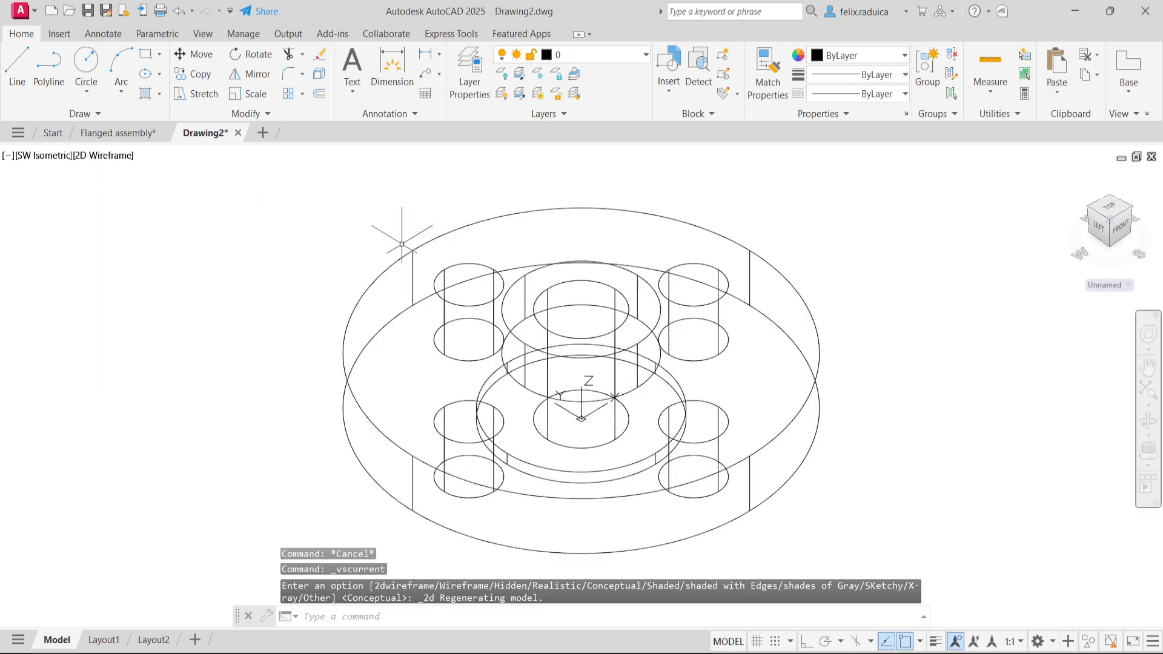
{"action": "type", "text": "subt"}
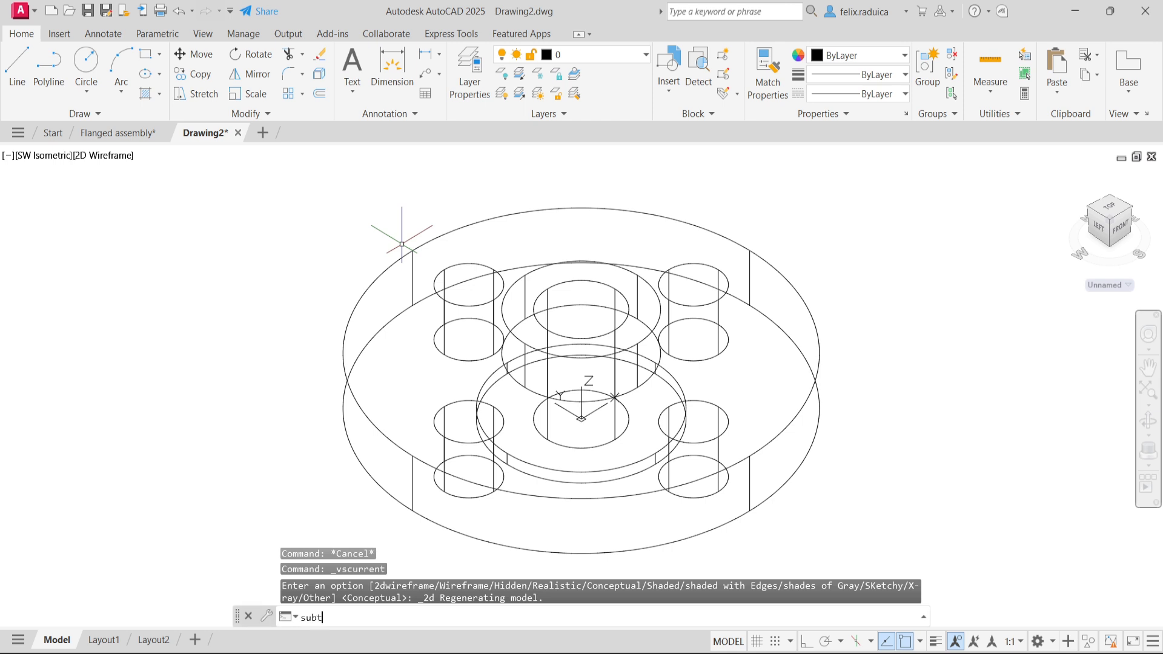
{"action": "key", "text": "Return"}
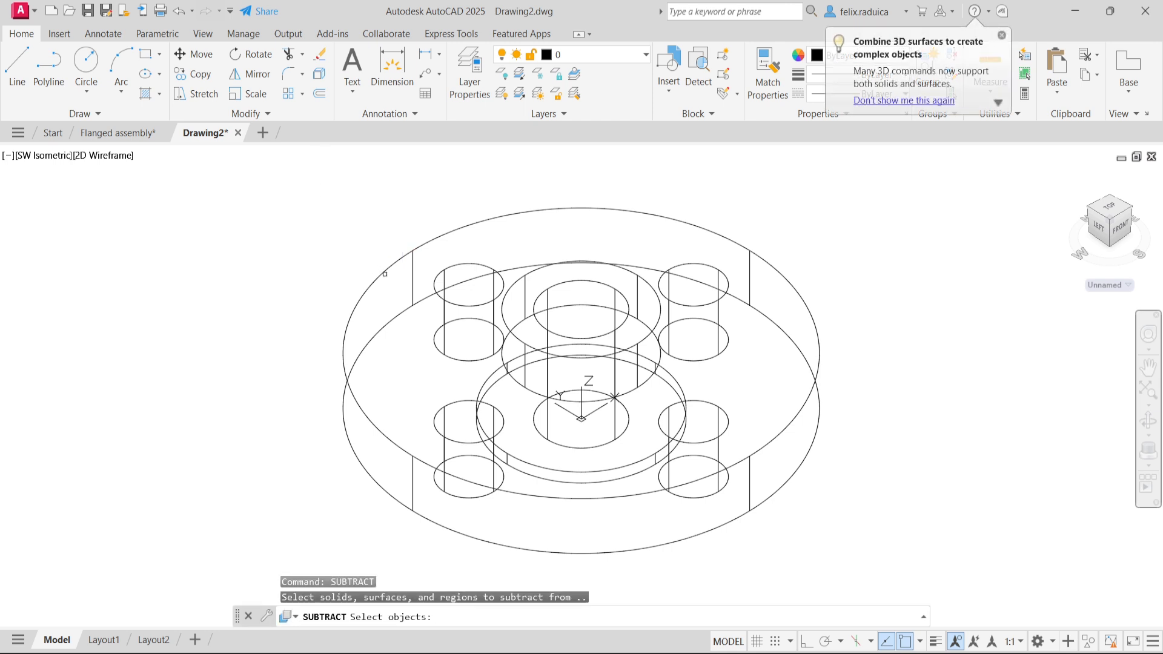
{"action": "left_click", "coordinate": [385, 274]}
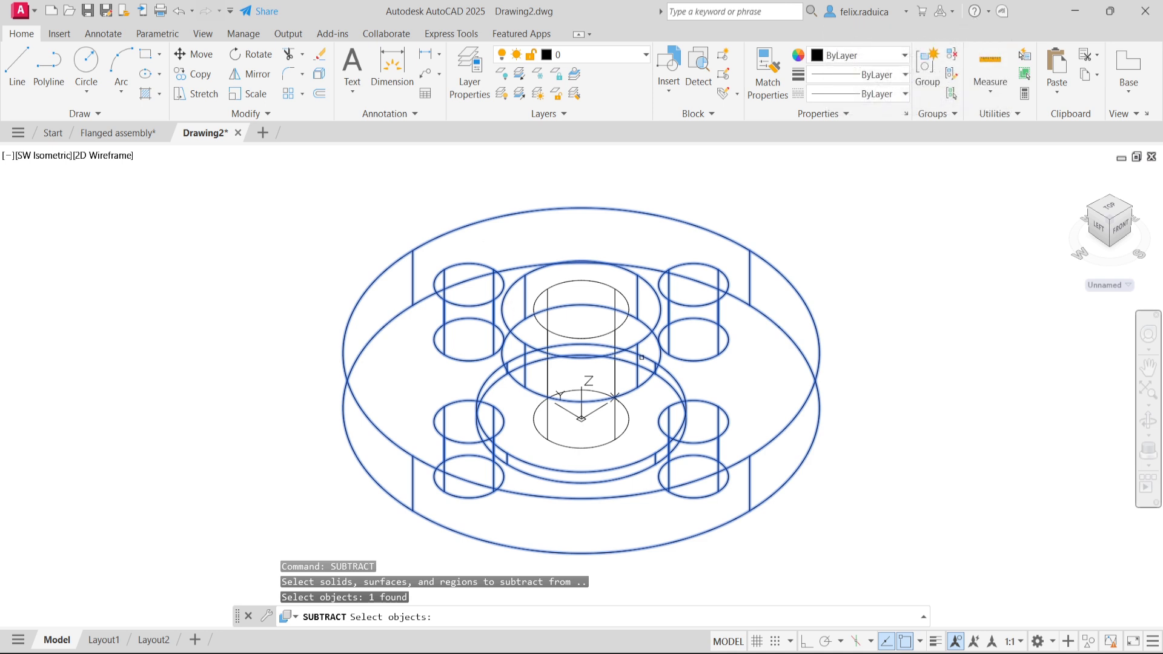
{"action": "key", "text": "Return"}
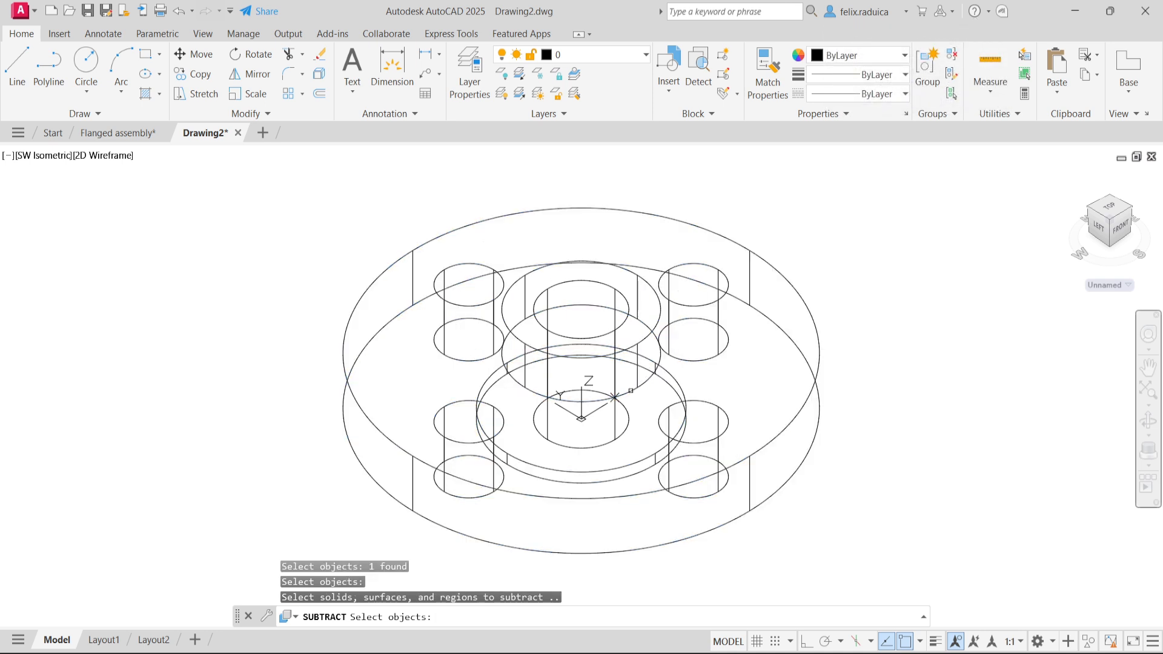
{"action": "left_click", "coordinate": [626, 319]}
{"action": "key", "text": "Return"}
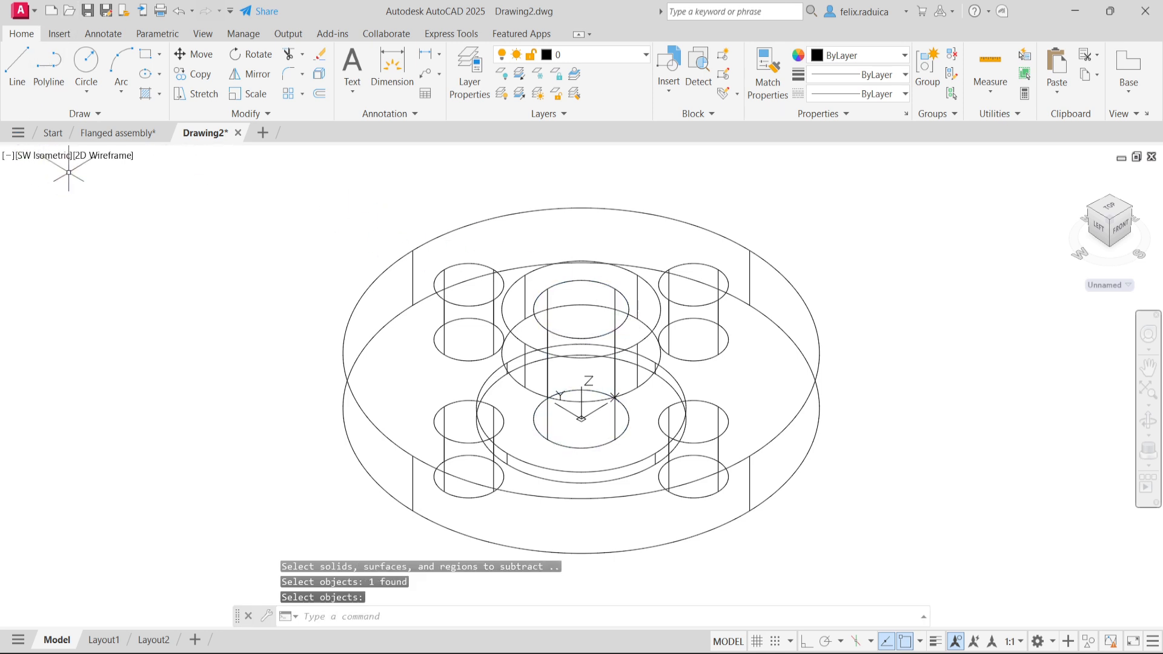
Step: Display the flange in the Conceptual visual style, examine it from below and above, and restore the SW Isometric view
{"action": "left_click", "coordinate": [100, 156]}
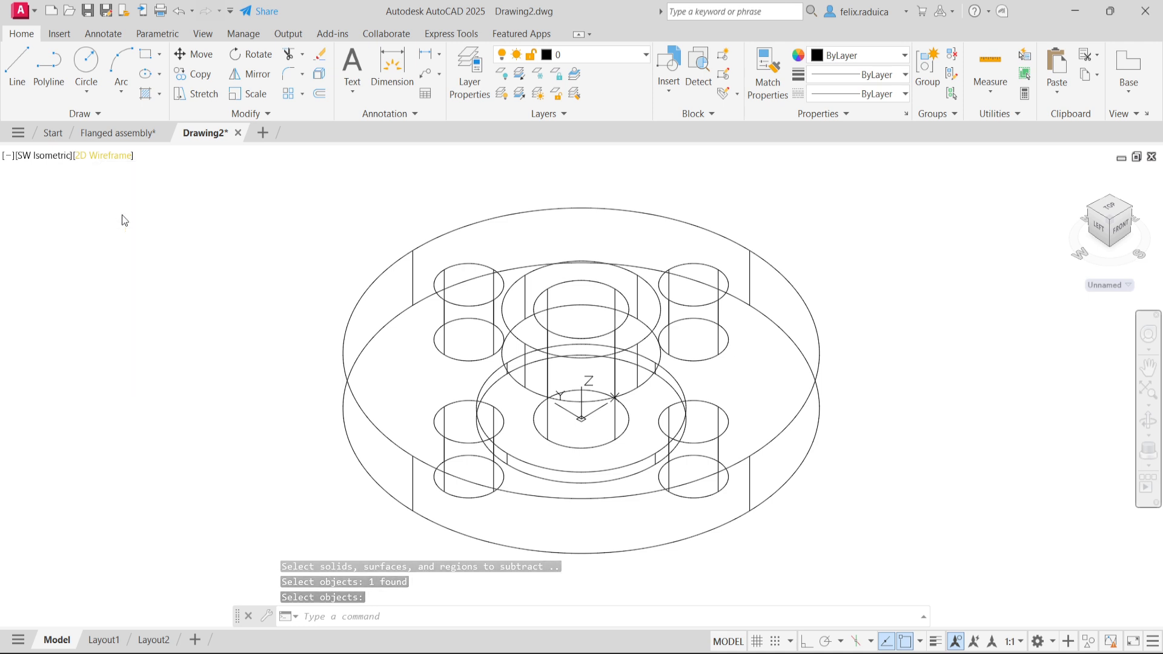
{"action": "left_click", "coordinate": [130, 213]}
{"action": "mouse_move", "coordinate": [636, 336]}
{"action": "middle_mouse_down", "text": "shift"}
{"action": "mouse_move", "coordinate": [641, 418]}
{"action": "mouse_move", "coordinate": [627, 328]}
{"action": "middle_mouse_up", "text": "shift"}
{"action": "middle_click_drag", "start_coordinate": [508, 523], "coordinate": [504, 450], "text": "shift"}
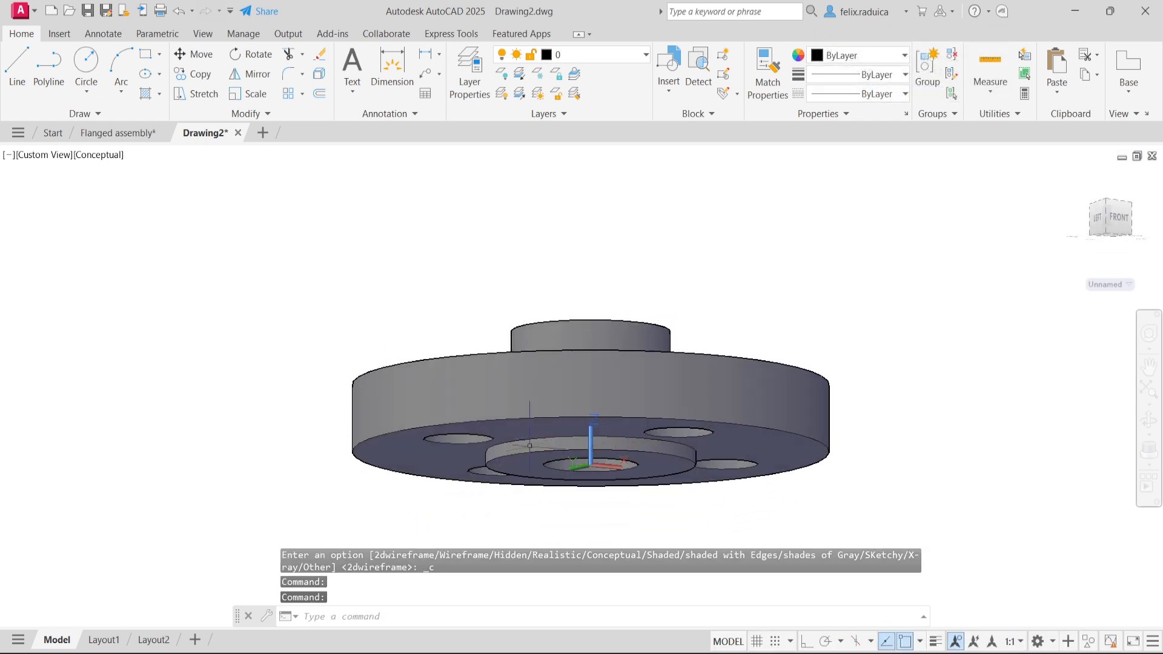
{"action": "mouse_move", "coordinate": [479, 419]}
{"action": "middle_mouse_down", "text": "shift"}
{"action": "mouse_move", "coordinate": [483, 483]}
{"action": "mouse_move", "coordinate": [473, 436]}
{"action": "middle_mouse_up", "text": "shift"}
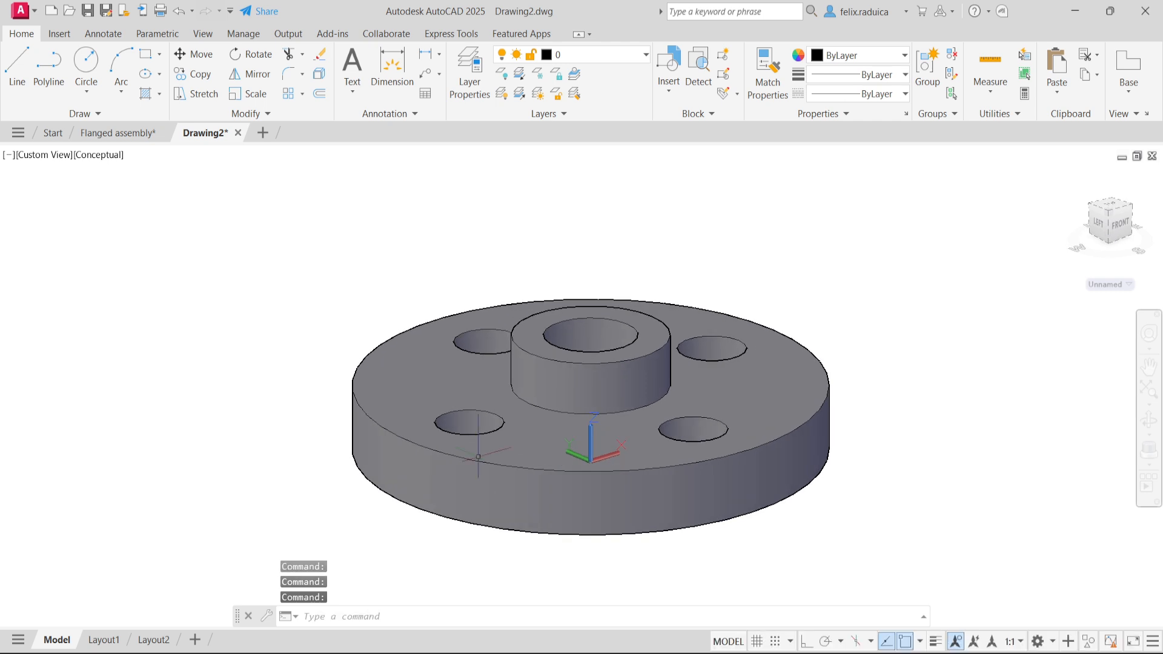
{"action": "middle_click_drag", "start_coordinate": [468, 393], "coordinate": [431, 444], "text": "shift"}
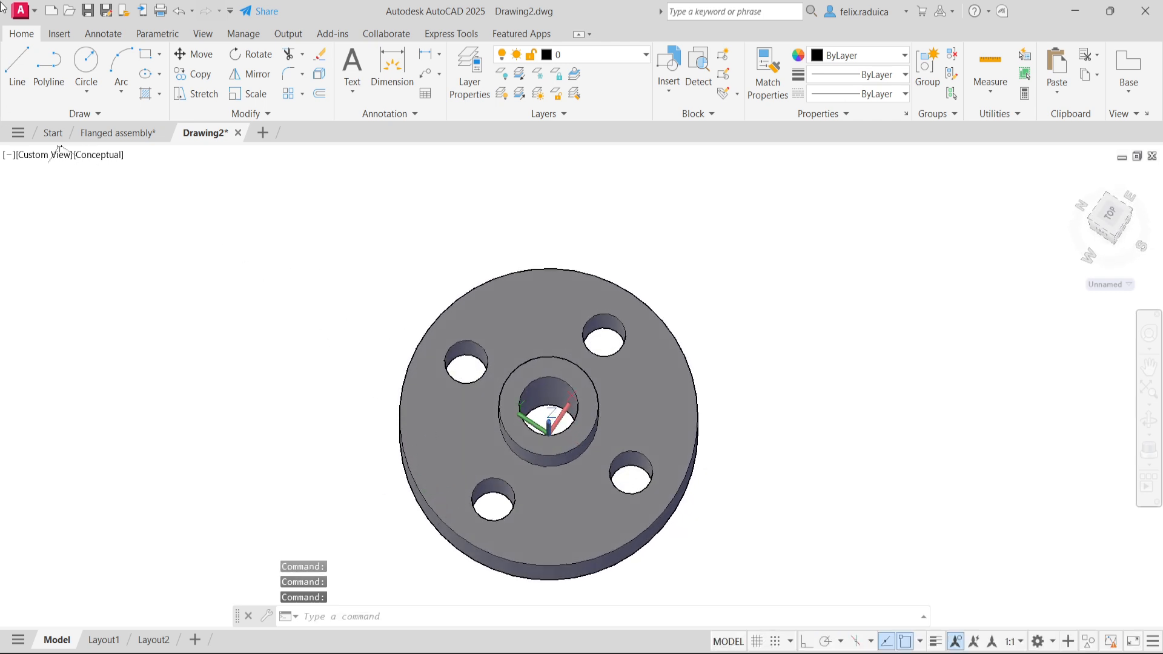
{"action": "left_click", "coordinate": [44, 157]}
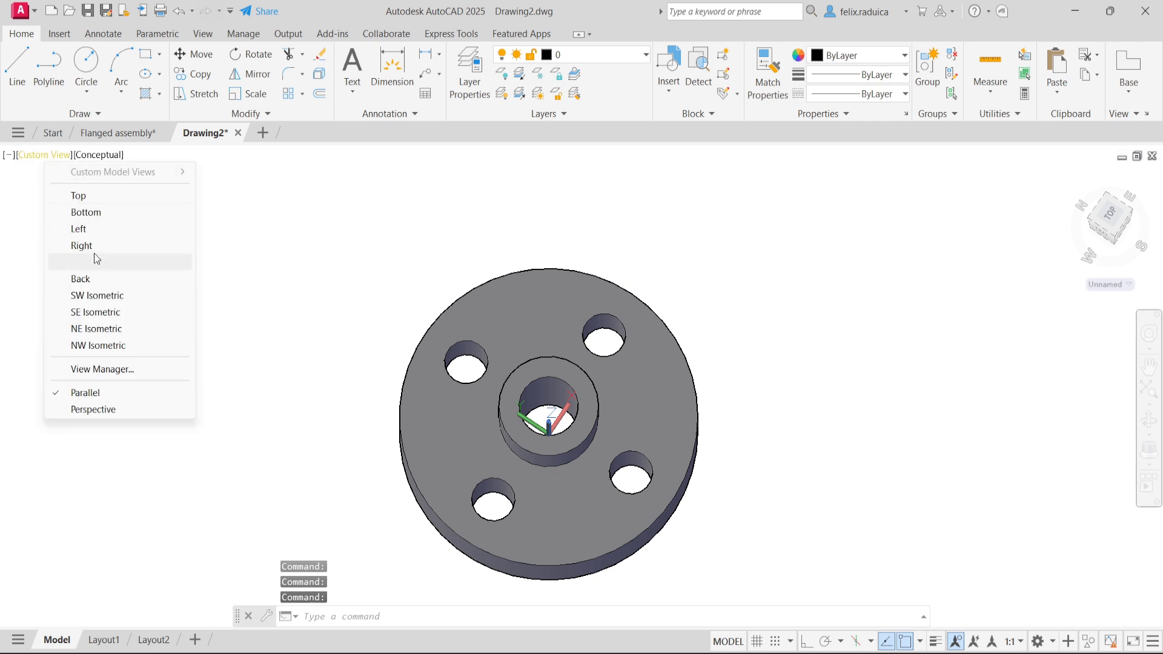
{"action": "left_click", "coordinate": [98, 296]}
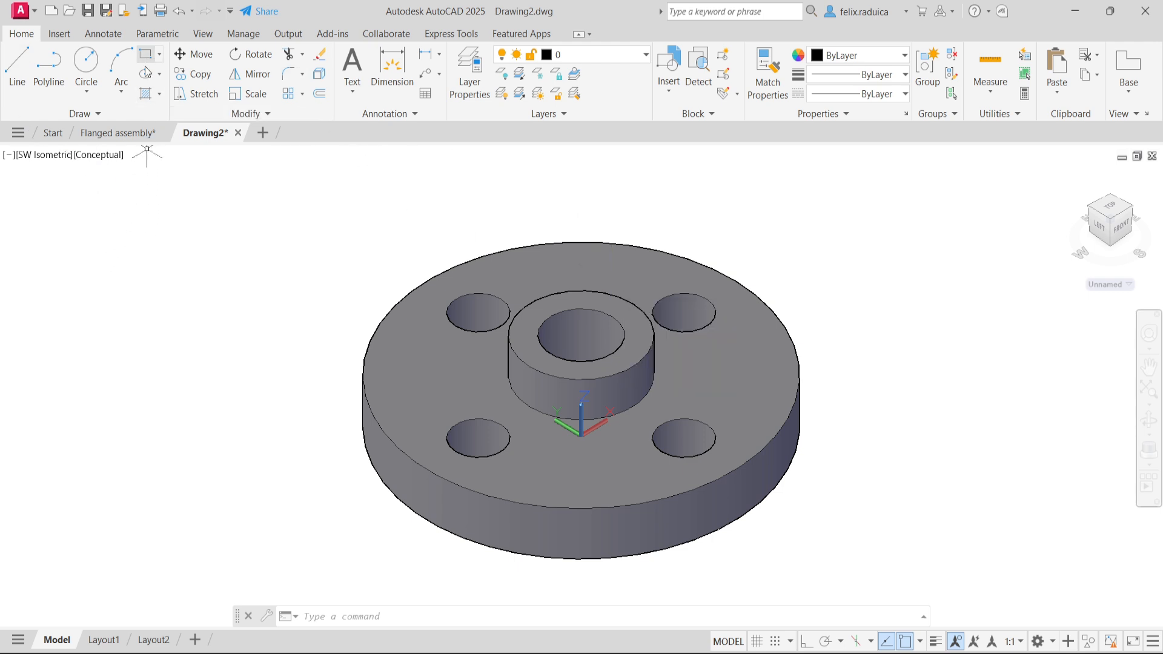
Step: Check the fillet radius at the hub base in the Flanged assembly drawing and return to Drawing2
{"action": "left_click", "coordinate": [112, 134]}
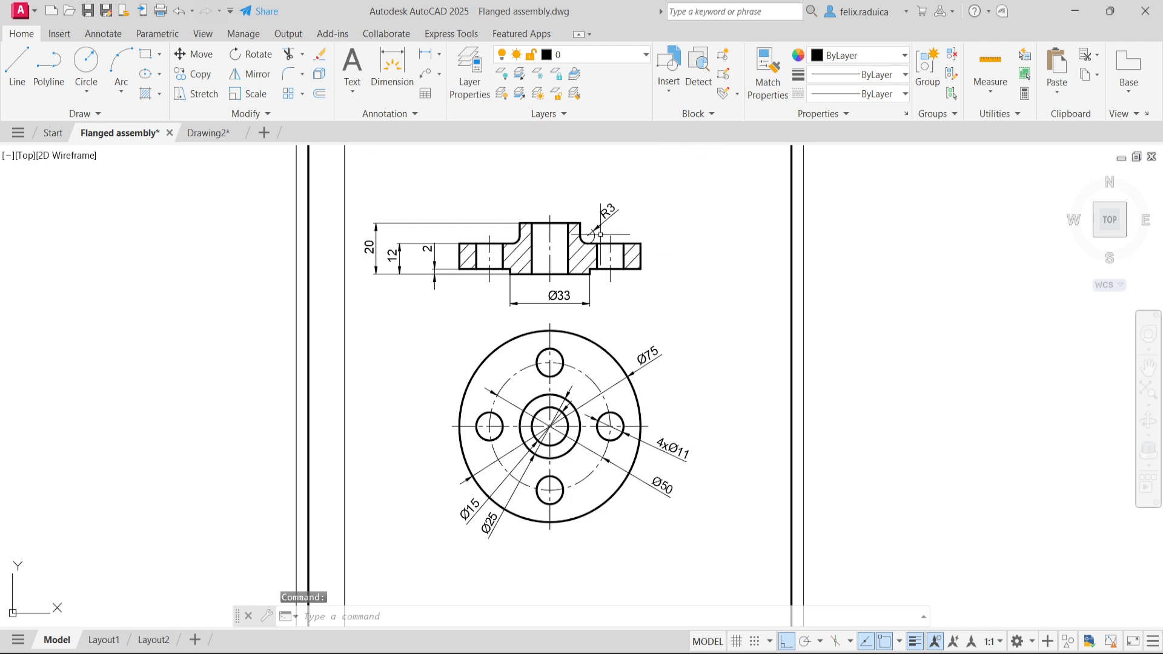
{"action": "scroll", "coordinate": [585, 246], "scroll_direction": "up", "scroll_amount": 2}
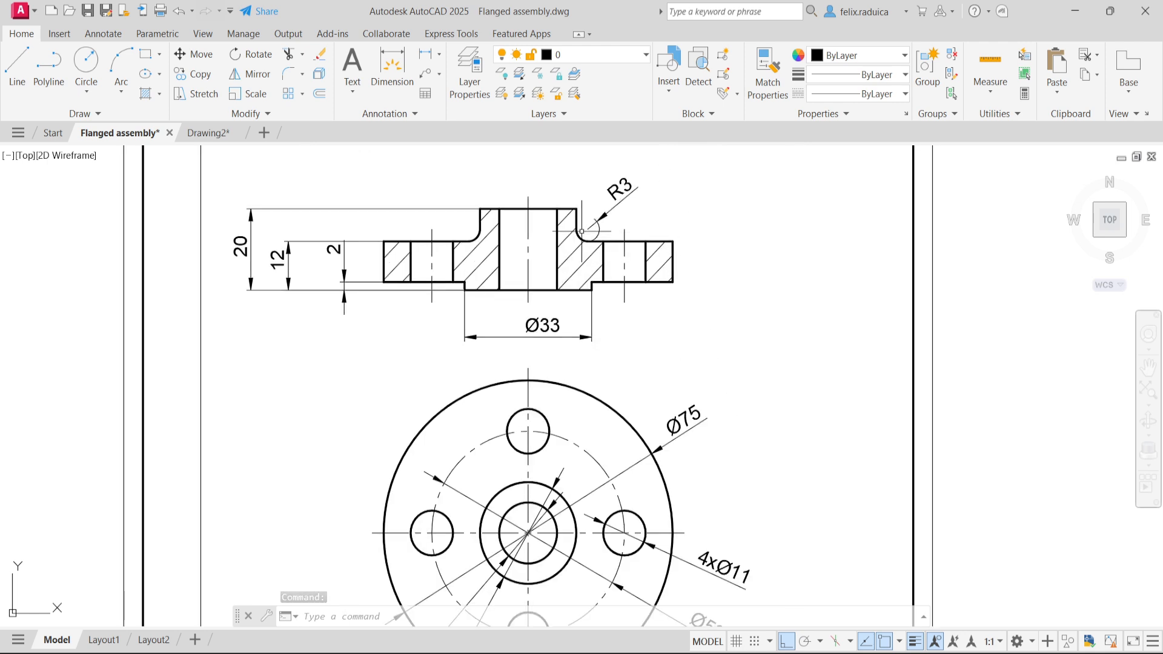
{"action": "scroll", "coordinate": [578, 236], "scroll_direction": "down", "scroll_amount": 2}
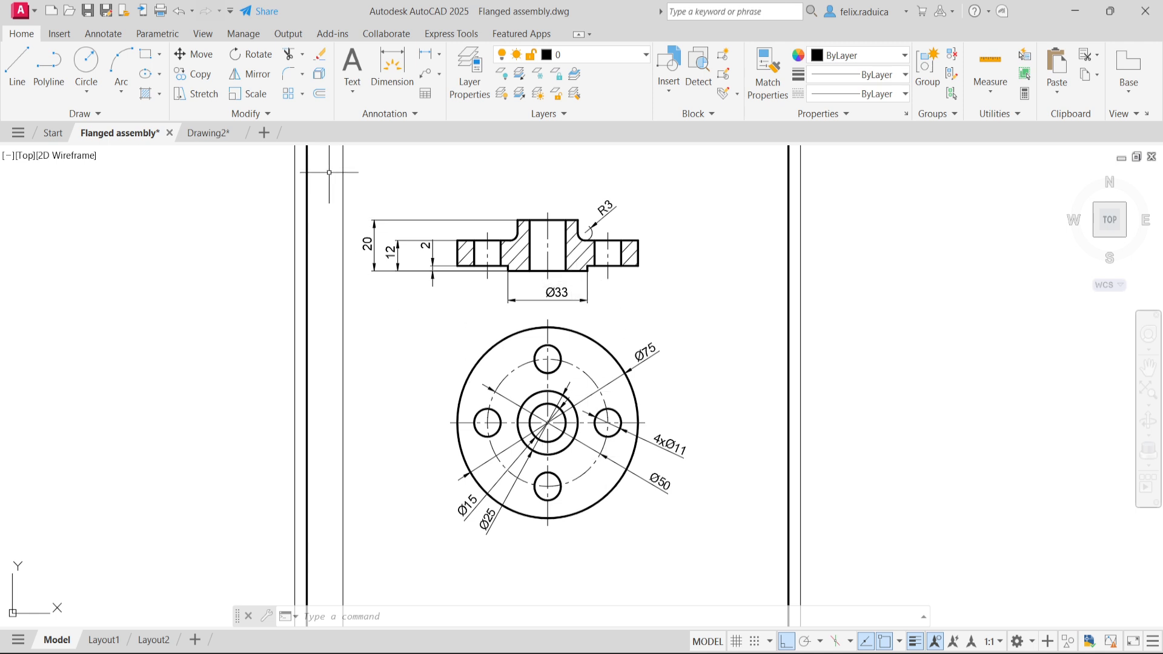
{"action": "left_click", "coordinate": [198, 138]}
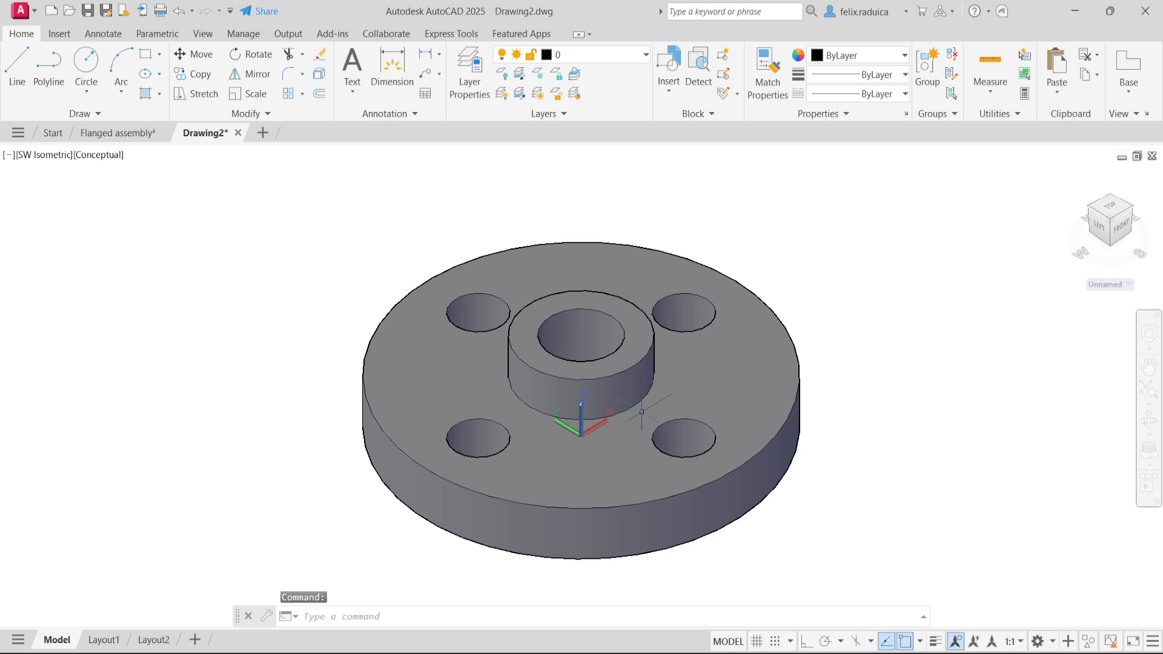
Step: Fillet the edge where the hub meets the flange disc with FILLETEDGE at radius 3, and check the profile in the Front view
{"action": "mouse_move", "coordinate": [642, 412]}
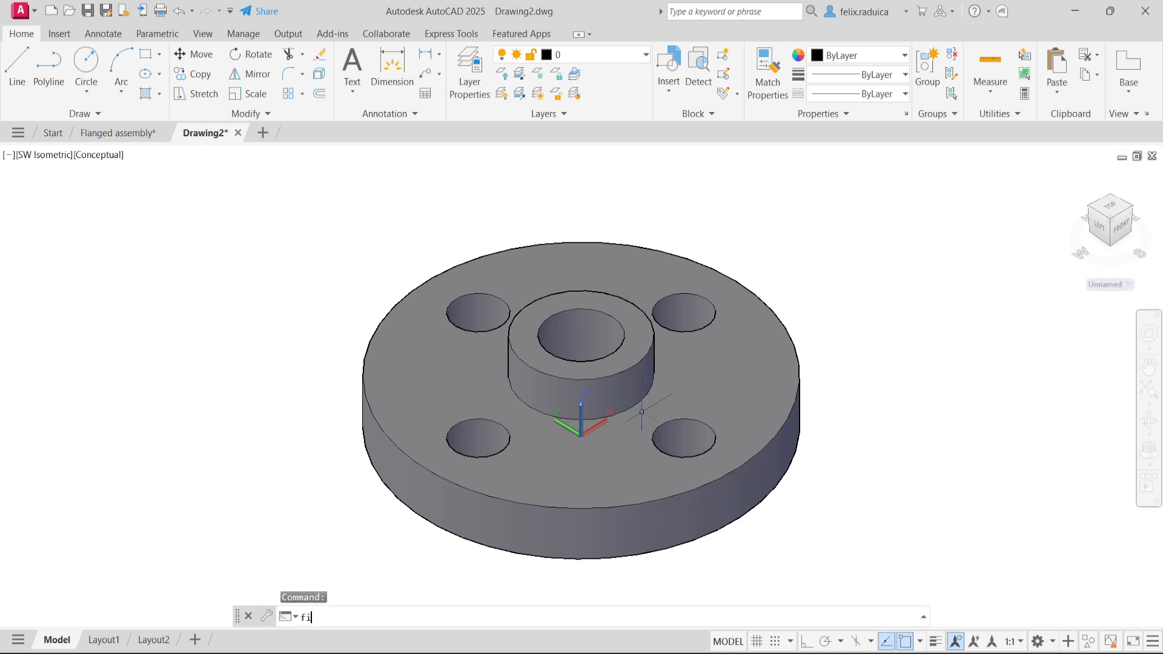
{"action": "key", "text": "Return"}
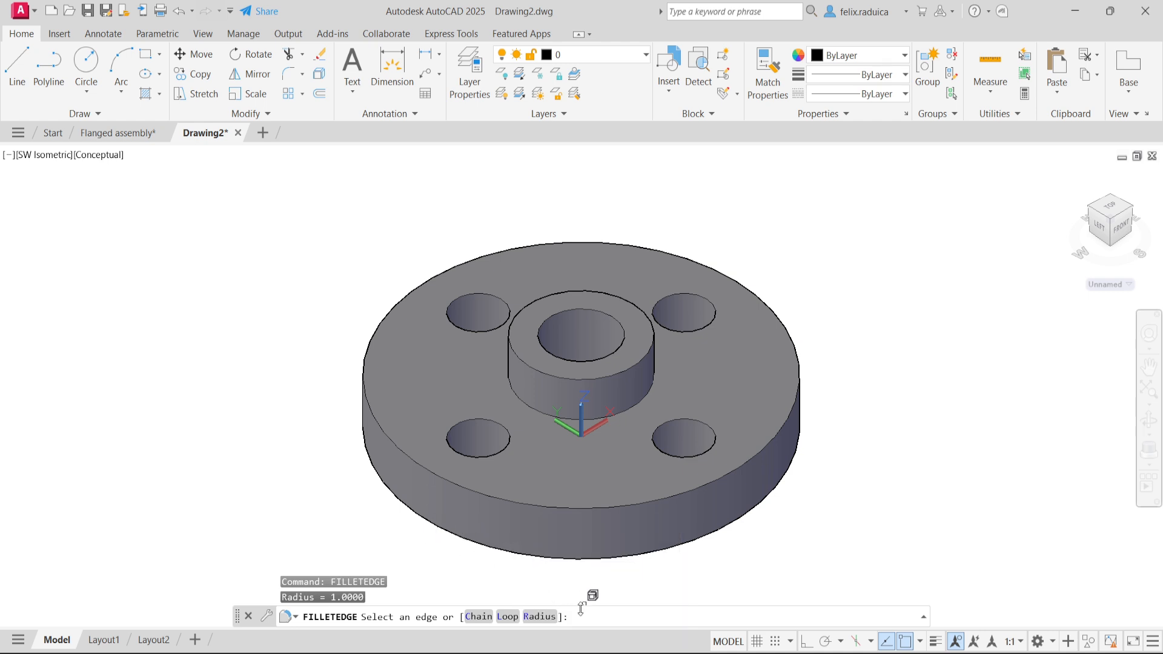
{"action": "left_click", "coordinate": [548, 616]}
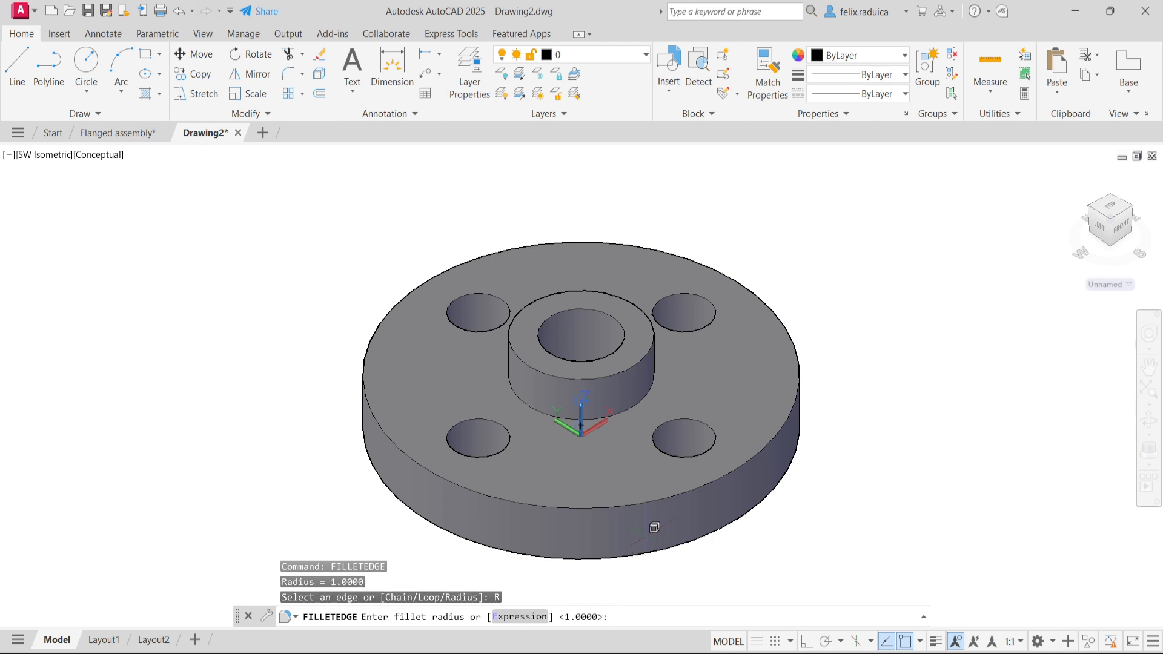
{"action": "type", "text": "3"}
{"action": "key", "text": "Return"}
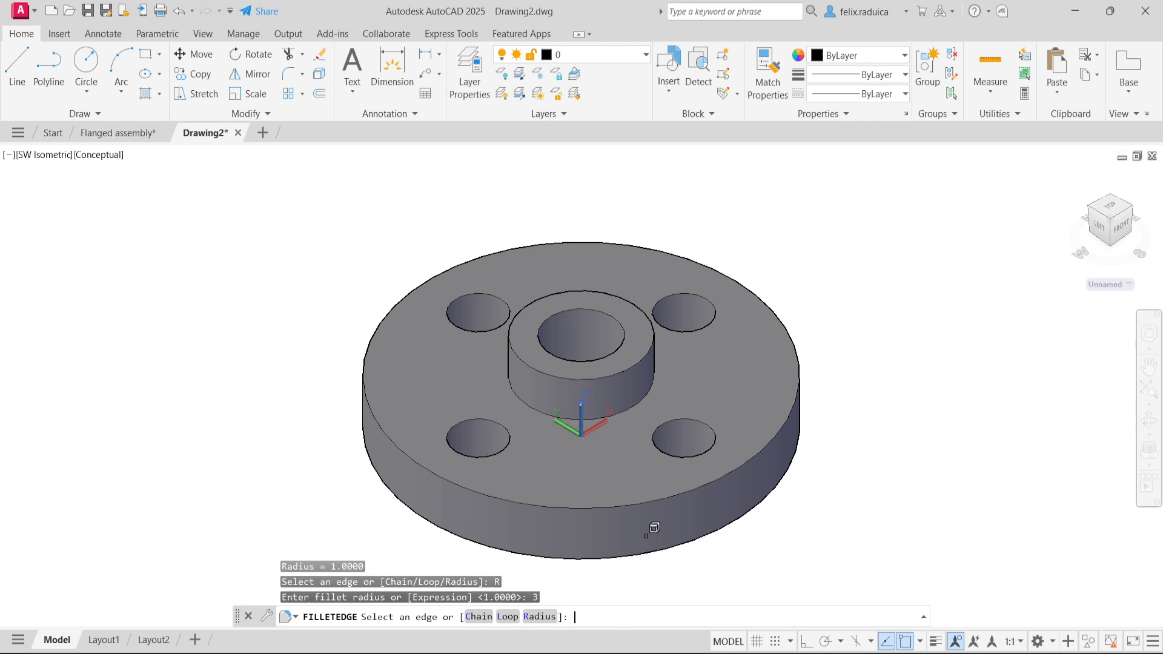
{"action": "left_click", "coordinate": [619, 412]}
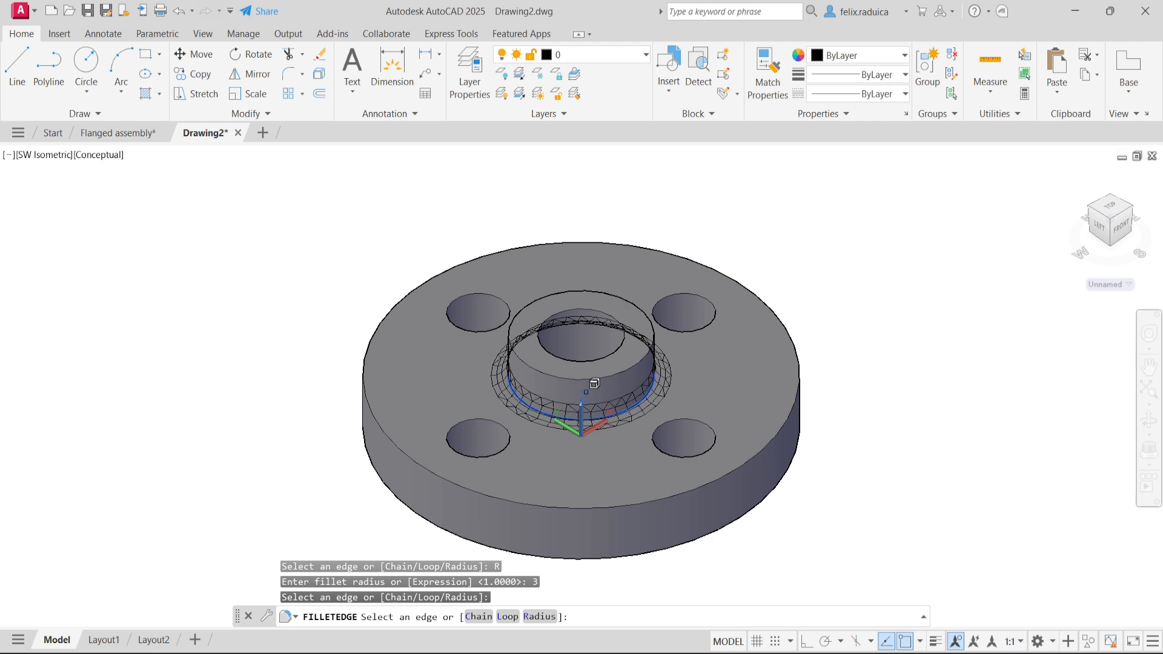
{"action": "key", "text": "Return"}
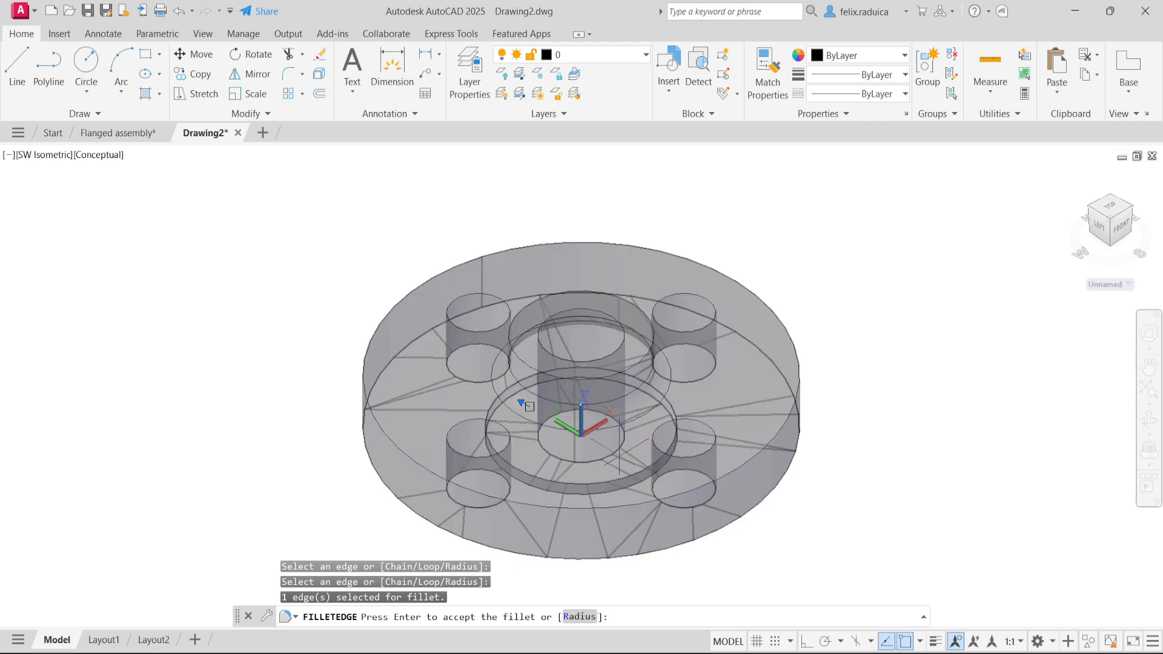
{"action": "key", "text": "Return"}
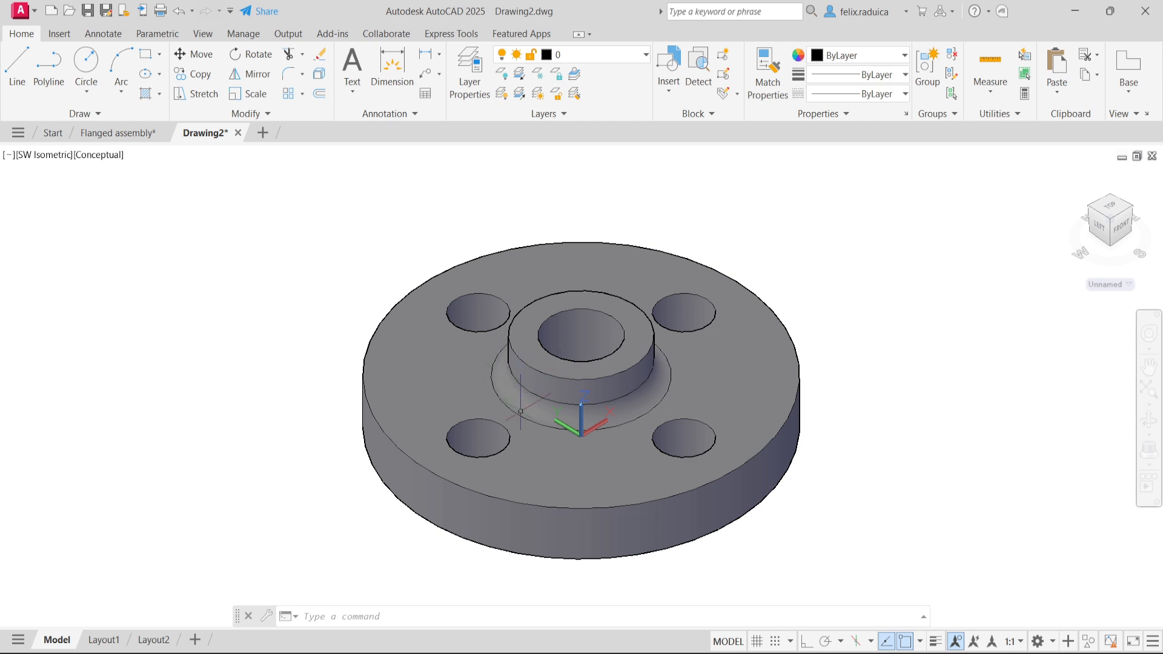
{"action": "left_click", "coordinate": [1122, 233]}
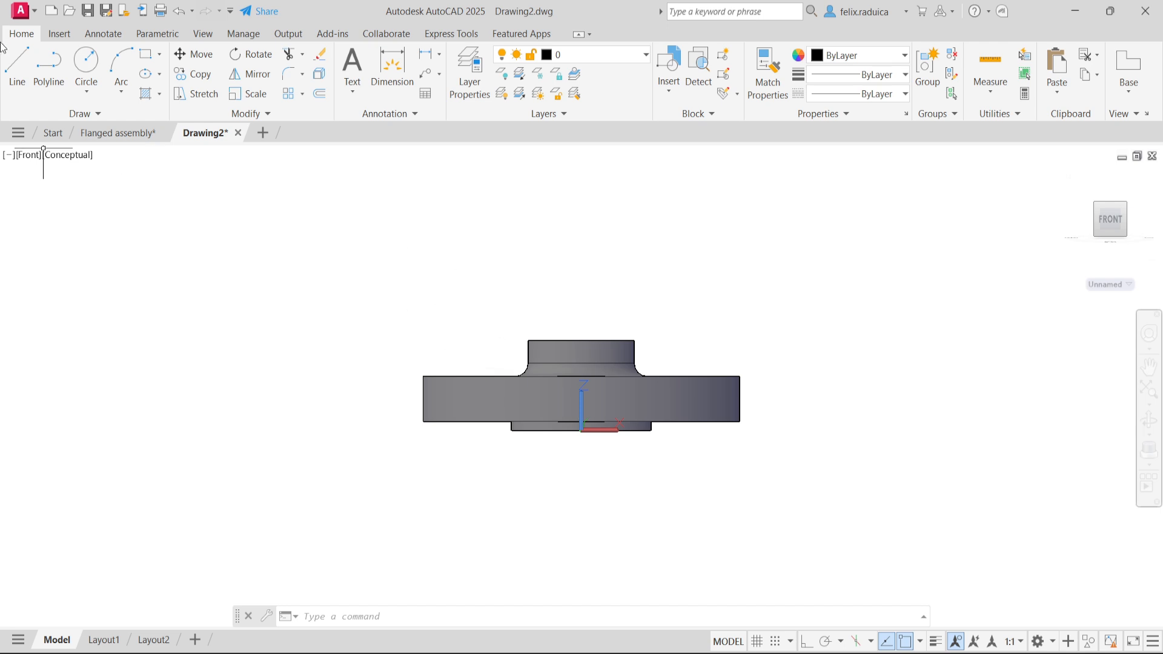
Step: Return the flange model from the Front view to the SW Isometric view
{"action": "left_click", "coordinate": [70, 160]}
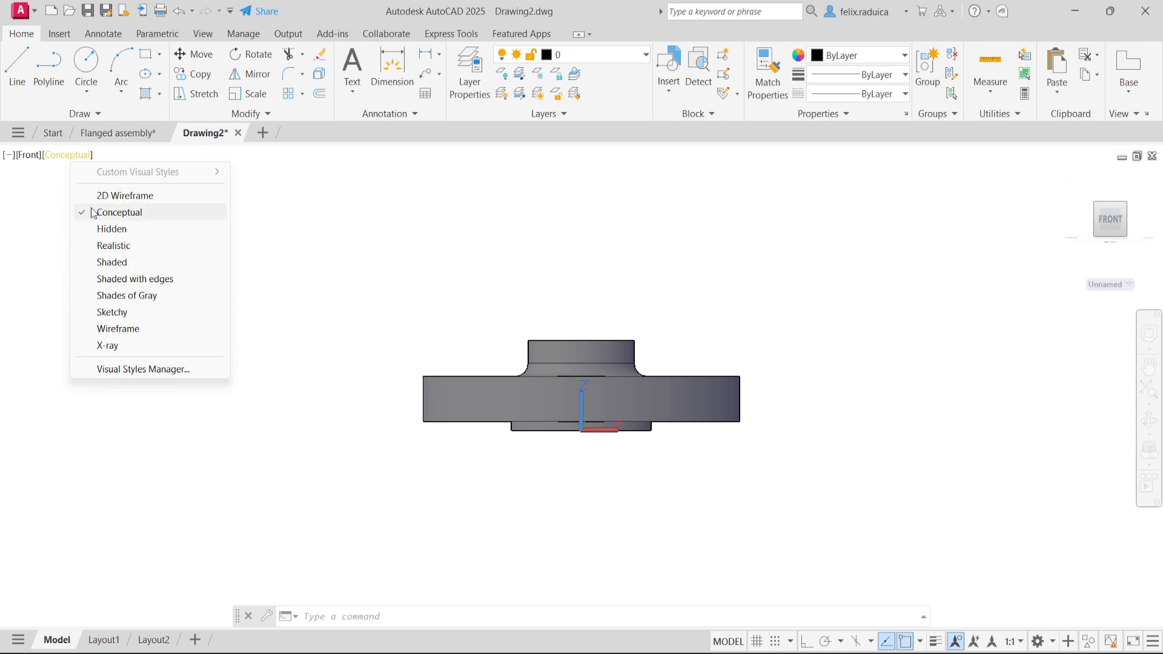
{"action": "left_click", "coordinate": [13, 156]}
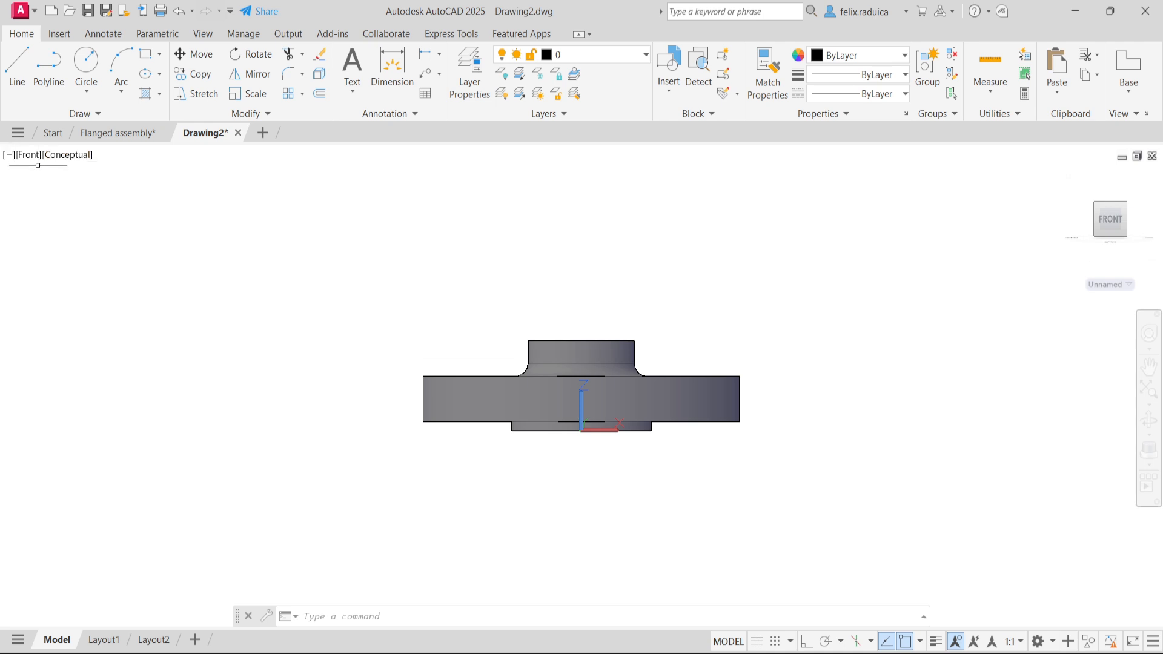
{"action": "left_click", "coordinate": [37, 159]}
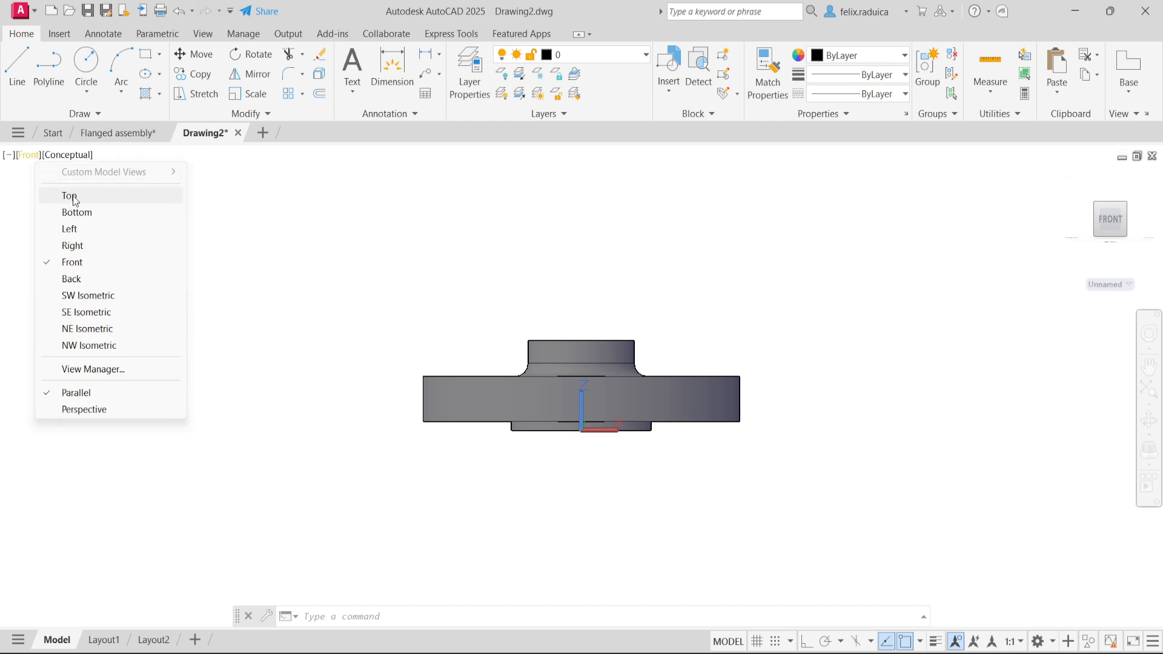
{"action": "left_click", "coordinate": [90, 295]}
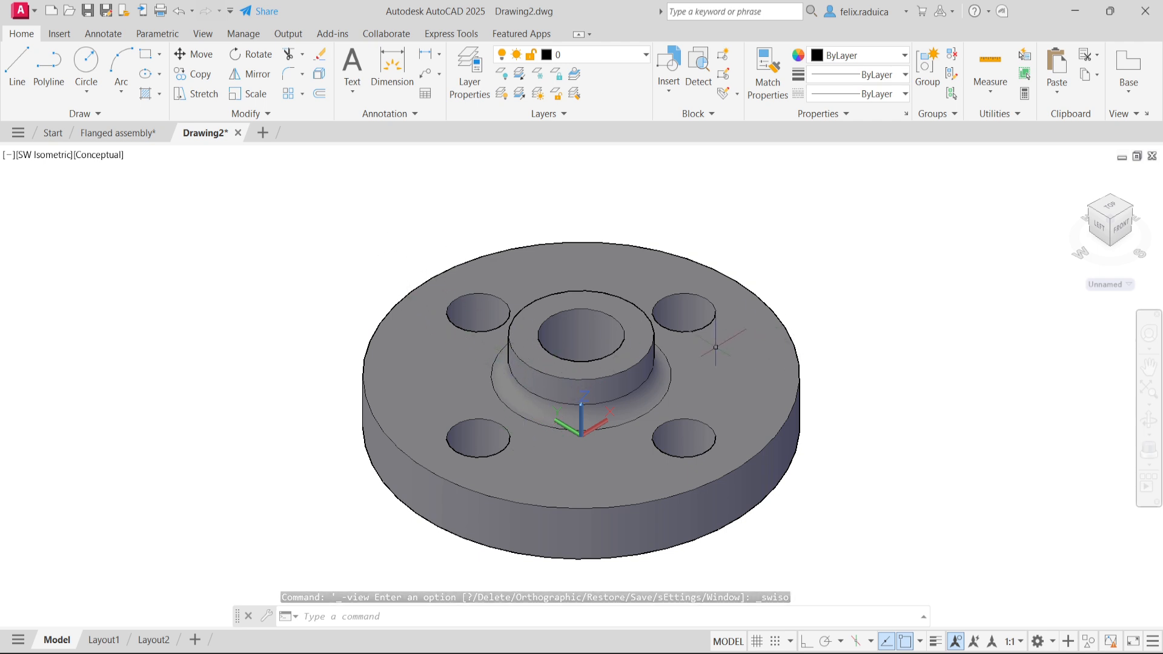
Step: Try chamfering the hub's upper outer edge with CHAMFEREDGE at distances 2 and 2, and undo the chamfer
{"action": "type", "text": "CHA"}
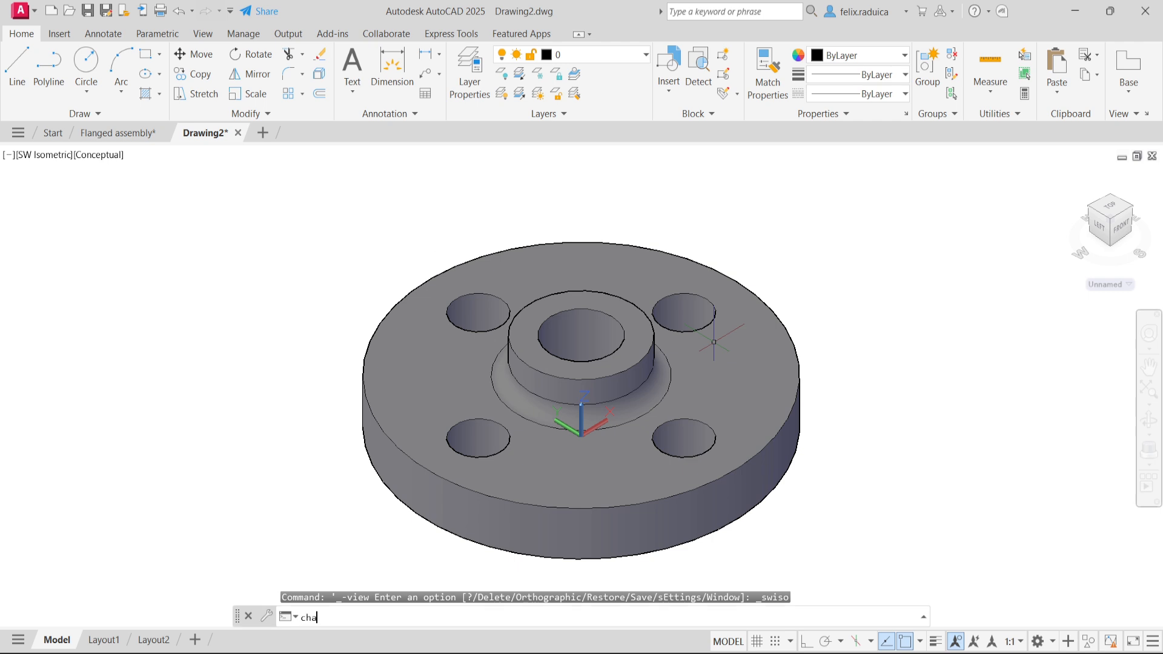
{"action": "type", "text": "feredge"}
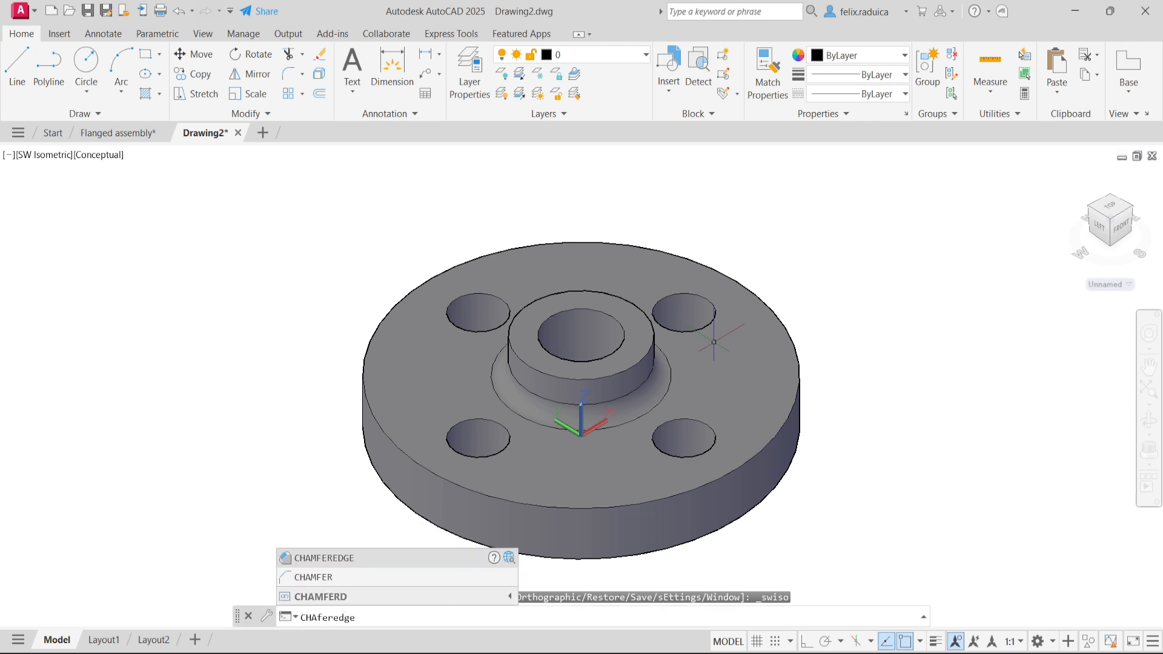
{"action": "key", "text": "Return"}
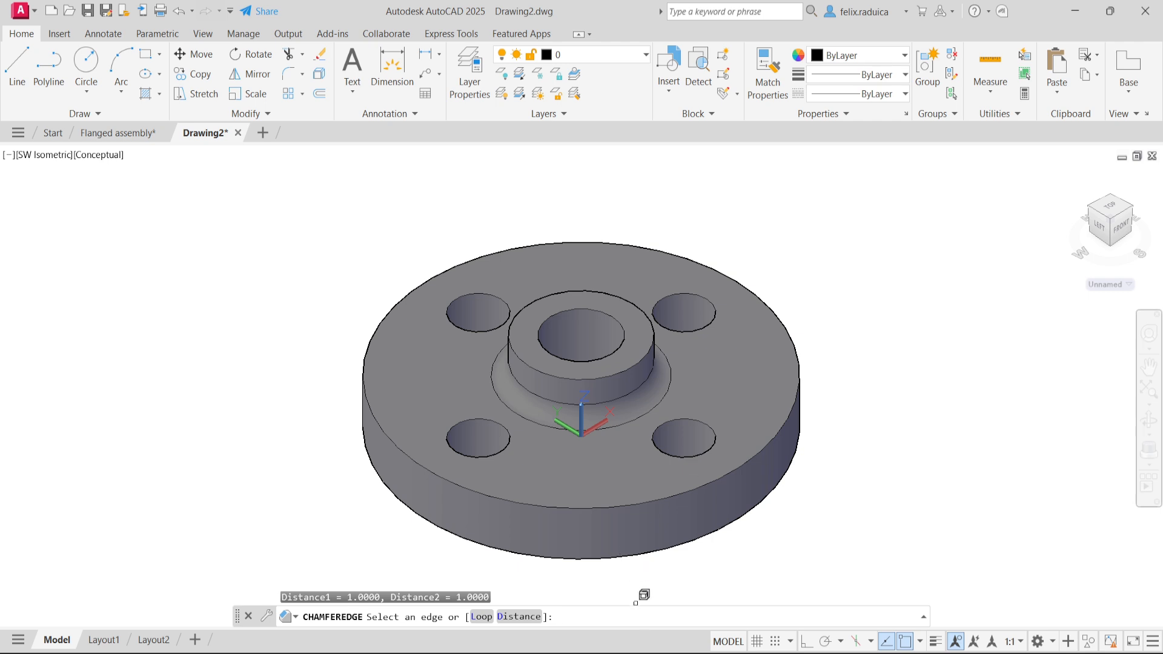
{"action": "left_click", "coordinate": [519, 618]}
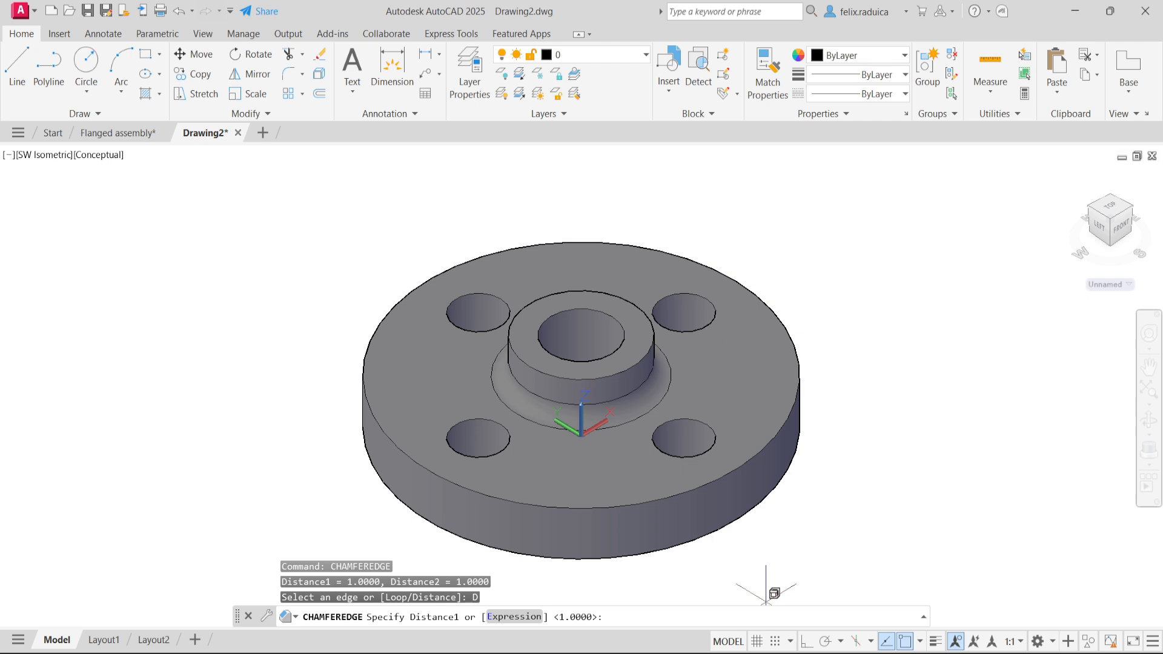
{"action": "type", "text": "2"}
{"action": "key", "text": "Return"}
{"action": "type", "text": "2"}
{"action": "key", "text": "Return"}
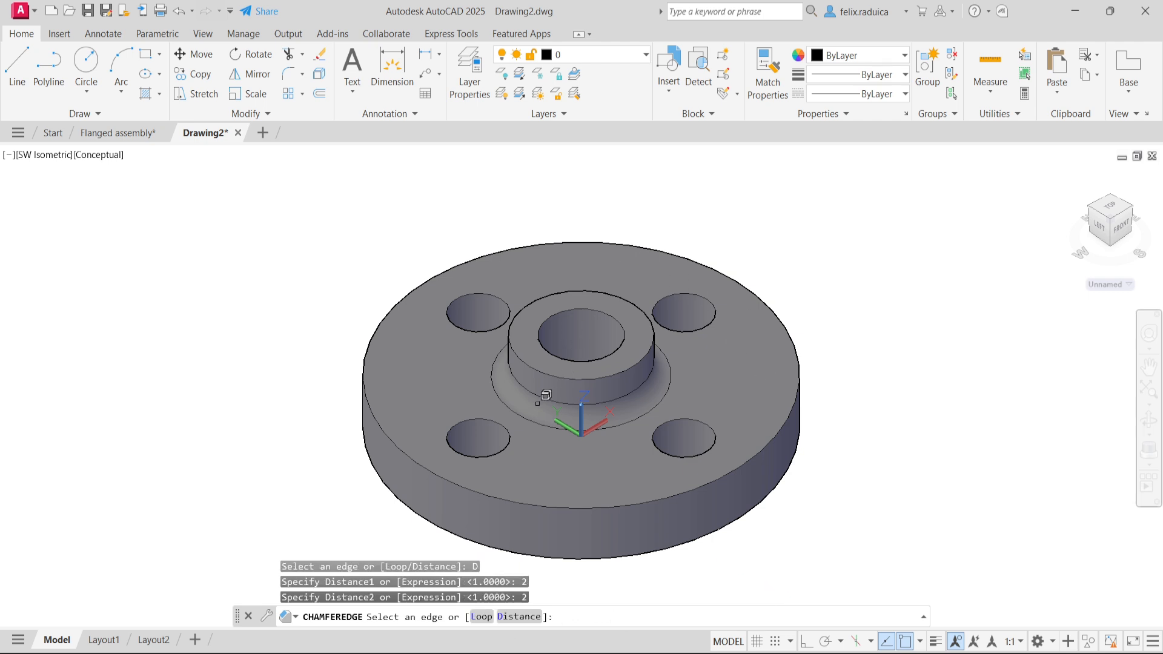
{"action": "left_click", "coordinate": [551, 376]}
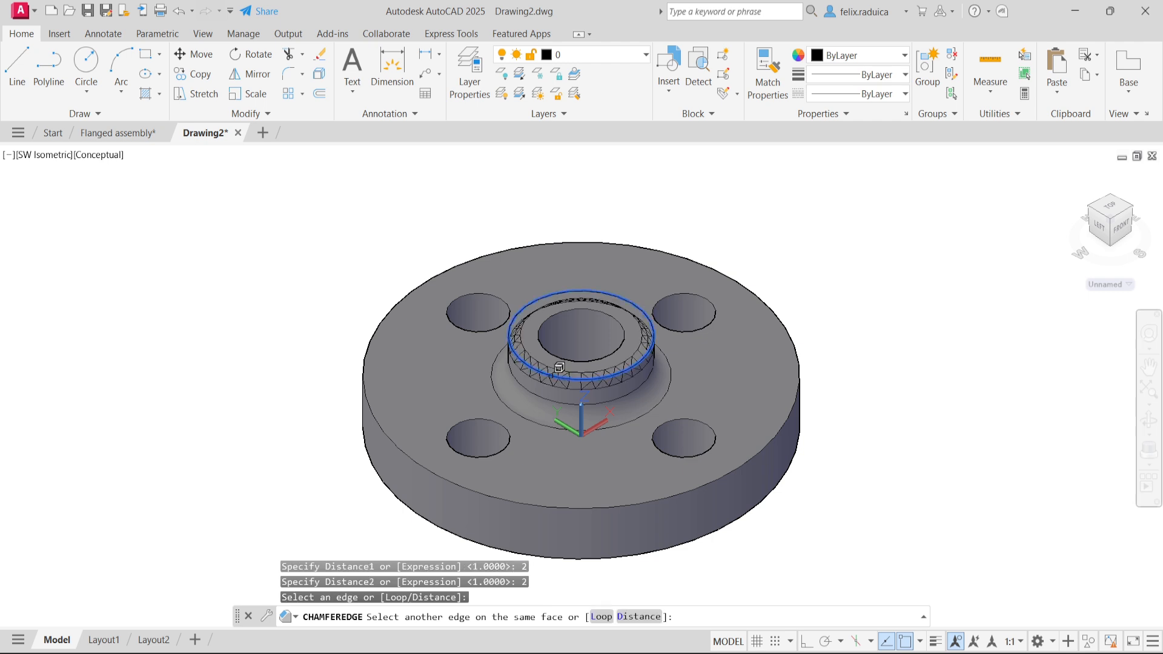
{"action": "key", "text": "Return"}
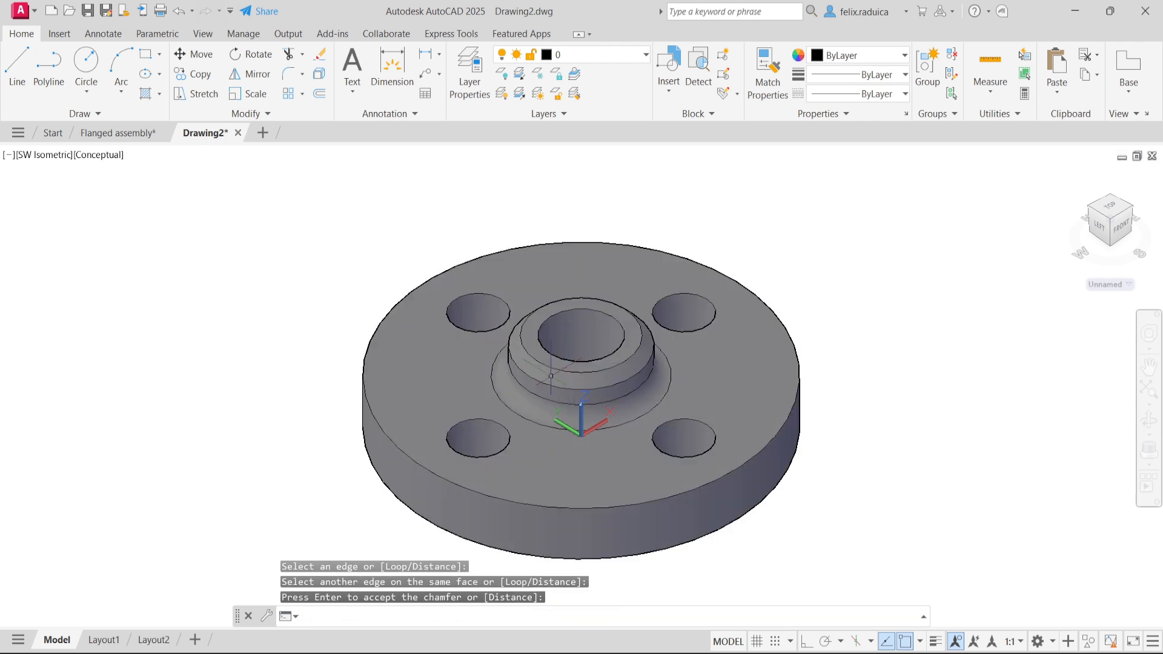
{"action": "key", "text": "Return"}
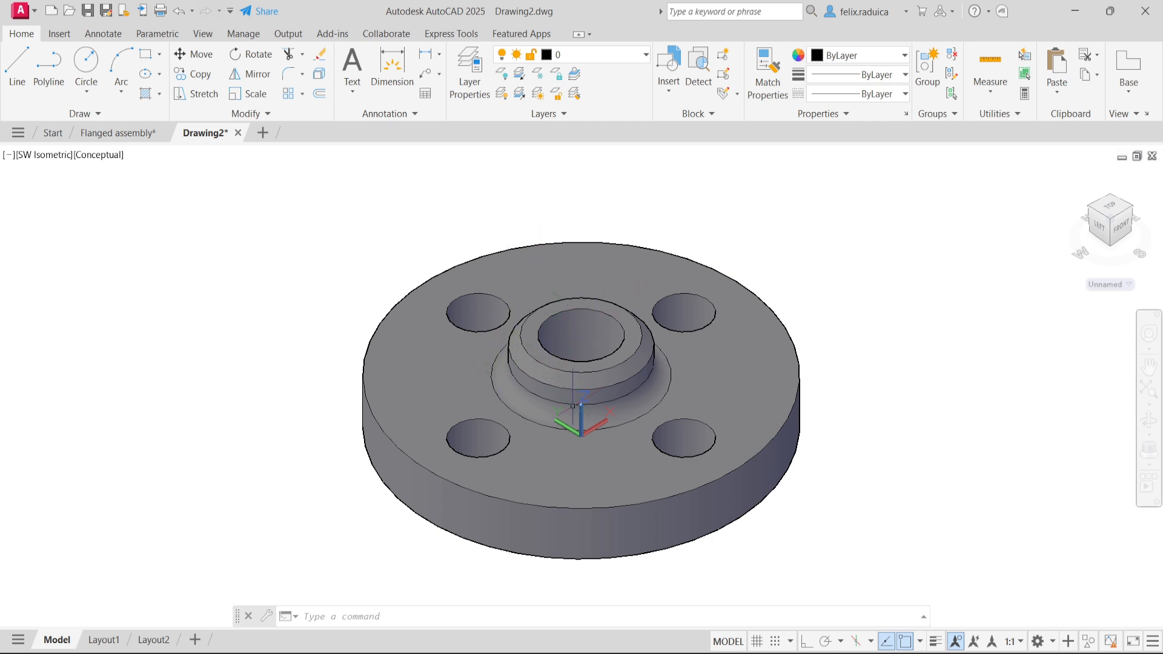
{"action": "key", "text": "ctrl+z"}
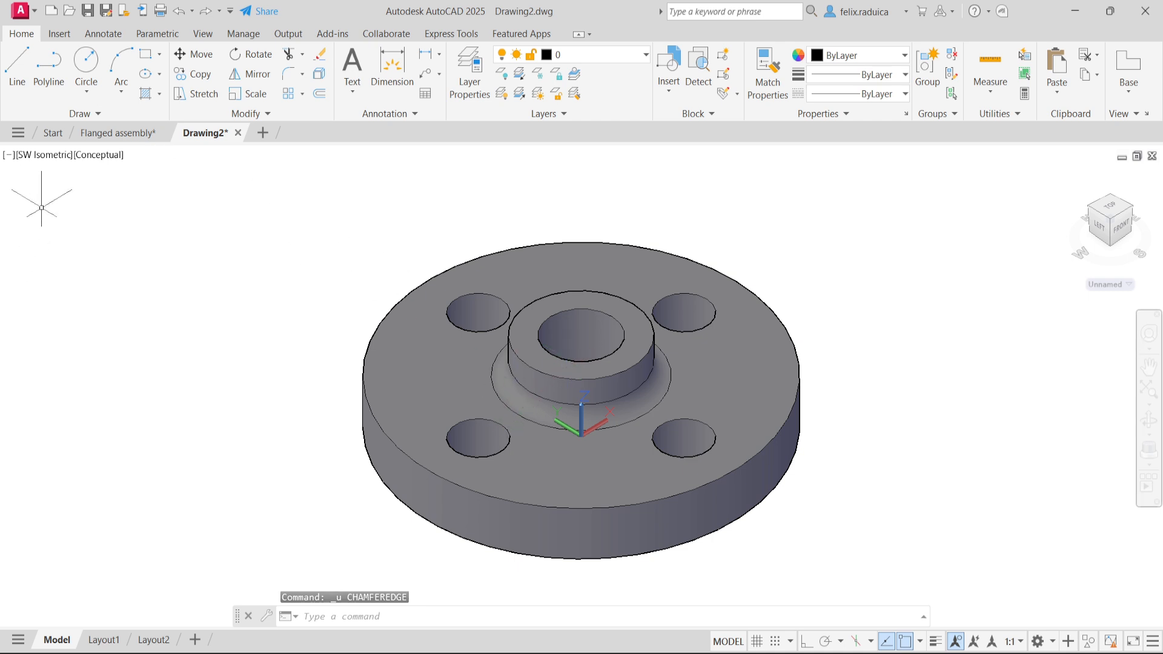
Step: Fit the flange to the view, check it against the Flanged assembly drawing, and return to Drawing2
{"action": "middle_click", "coordinate": [424, 376]}
{"action": "middle_click", "coordinate": [424, 376]}
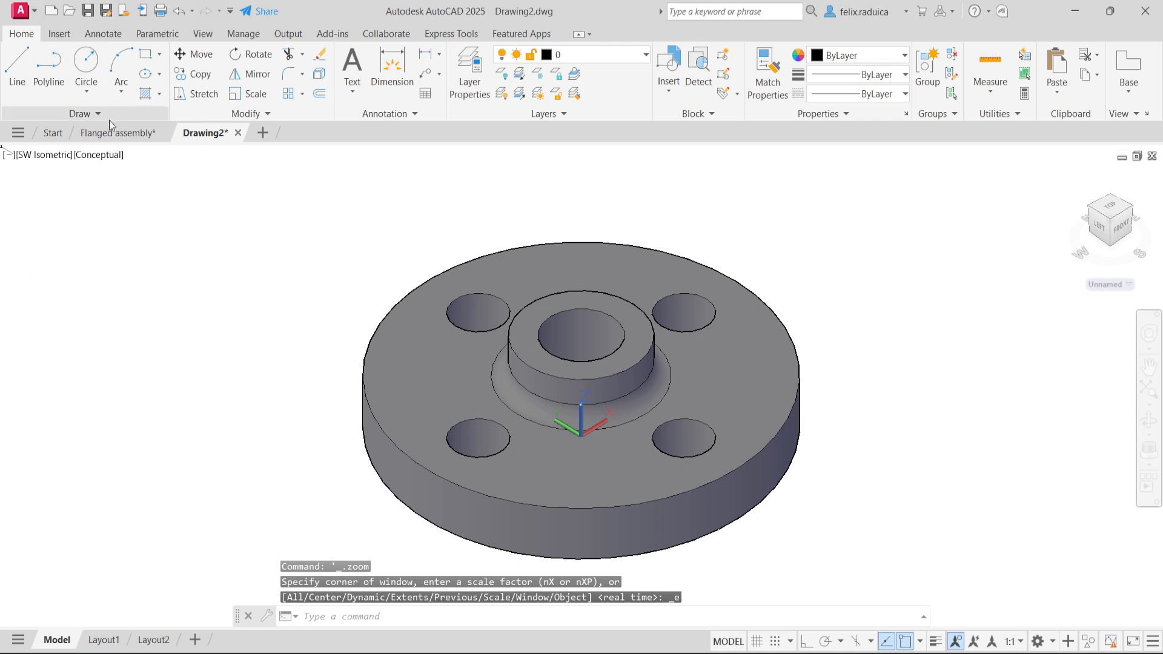
{"action": "left_click", "coordinate": [143, 134]}
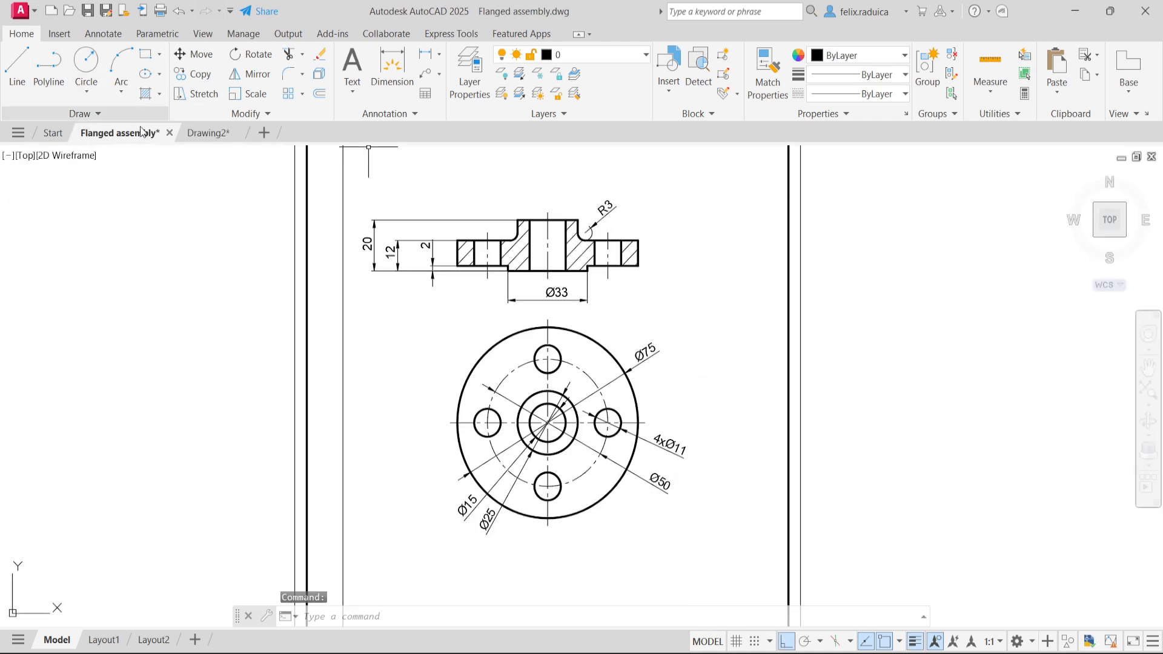
{"action": "left_click", "coordinate": [207, 143]}
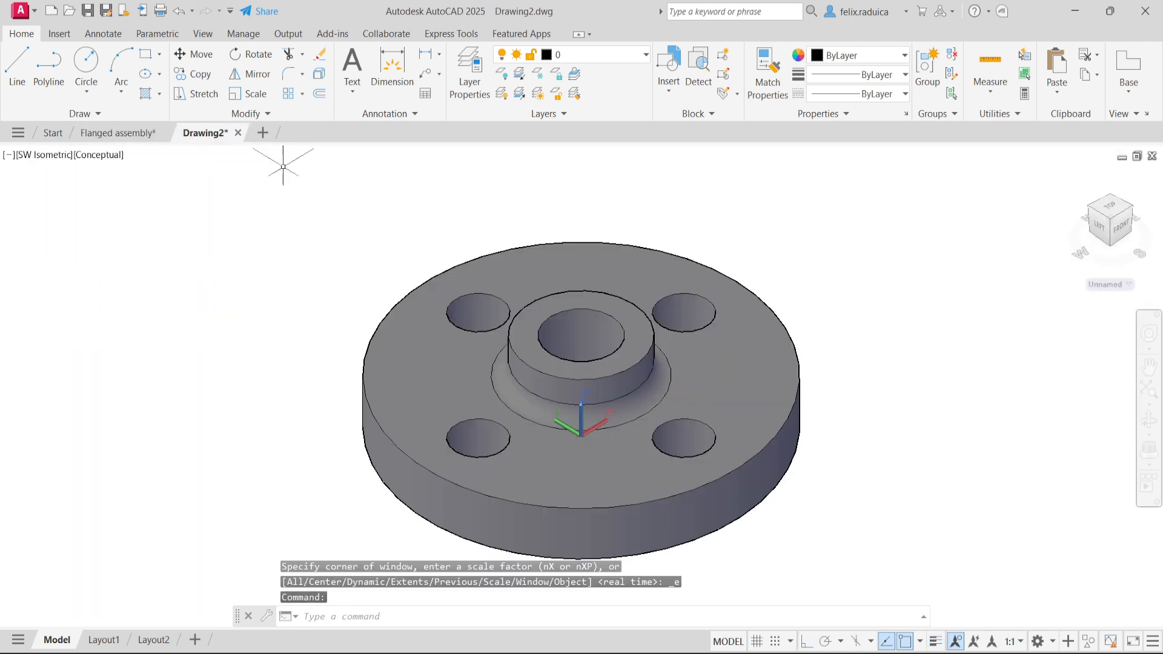
Step: Erase the flange body and undo the erasure
{"action": "scroll", "coordinate": [667, 468], "scroll_direction": "down", "scroll_amount": 1}
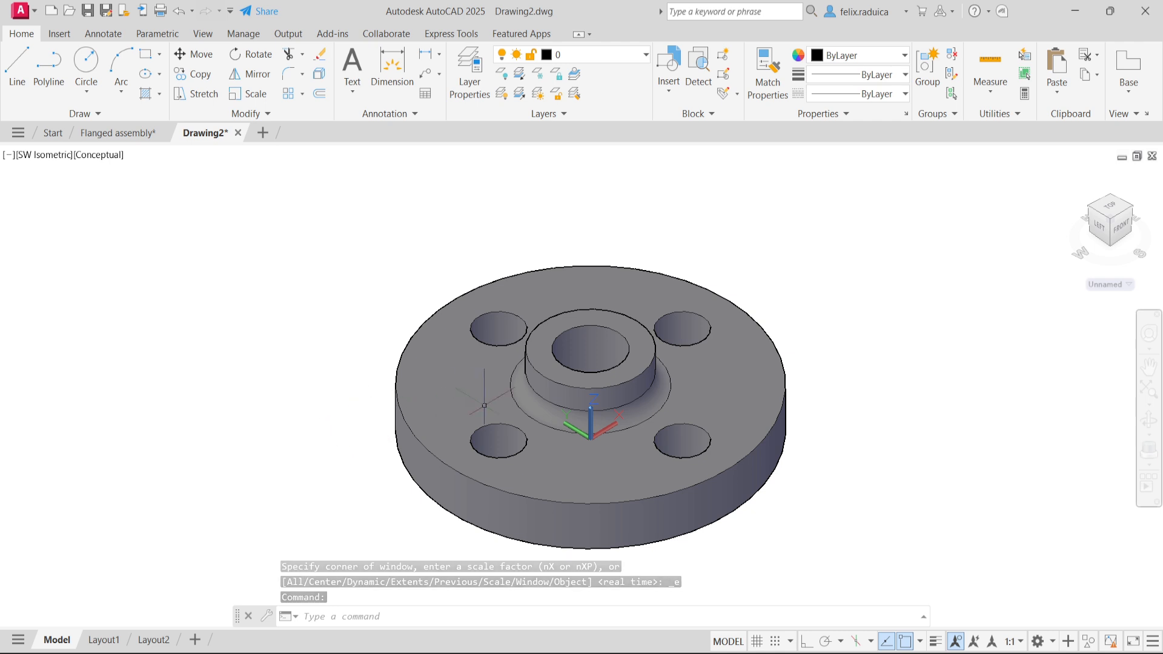
{"action": "left_click", "coordinate": [648, 397]}
{"action": "key", "text": "Delete"}
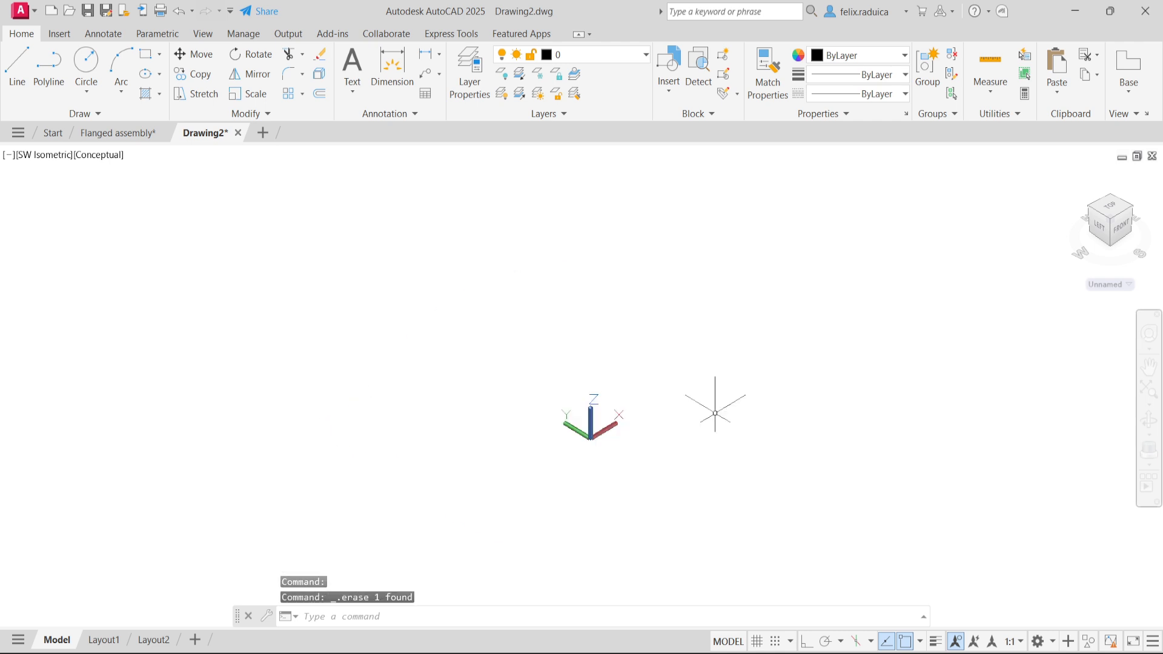
{"action": "key", "text": "ctrl+z"}
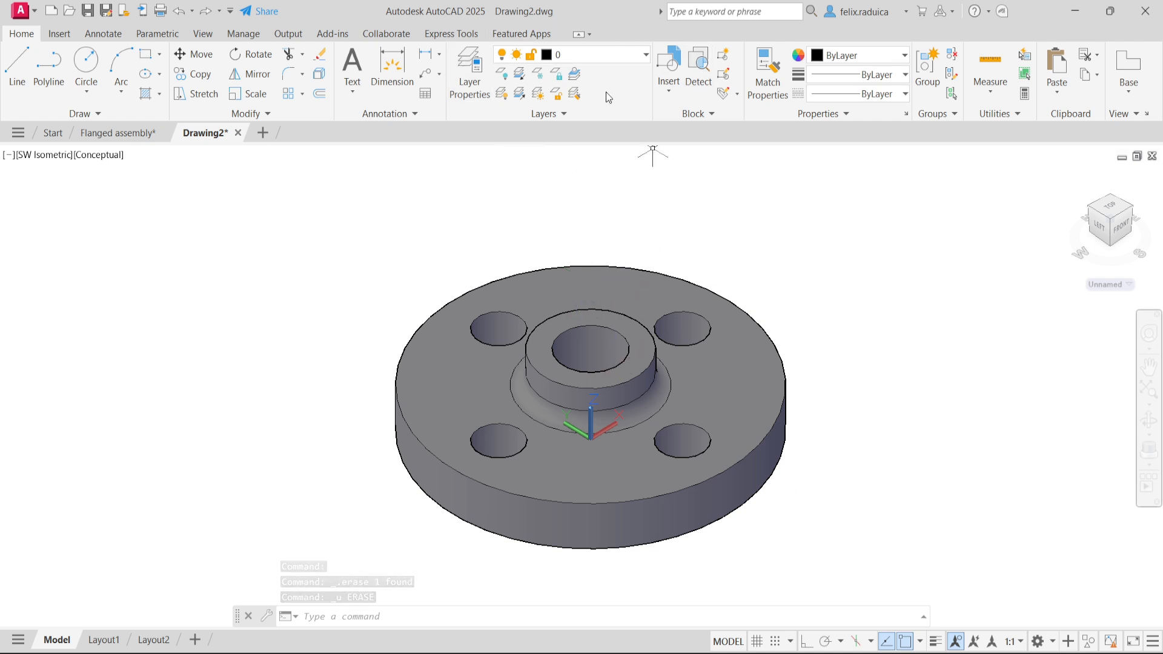
Step: Set the colour of layer 0 to green
{"action": "left_click", "coordinate": [552, 58]}
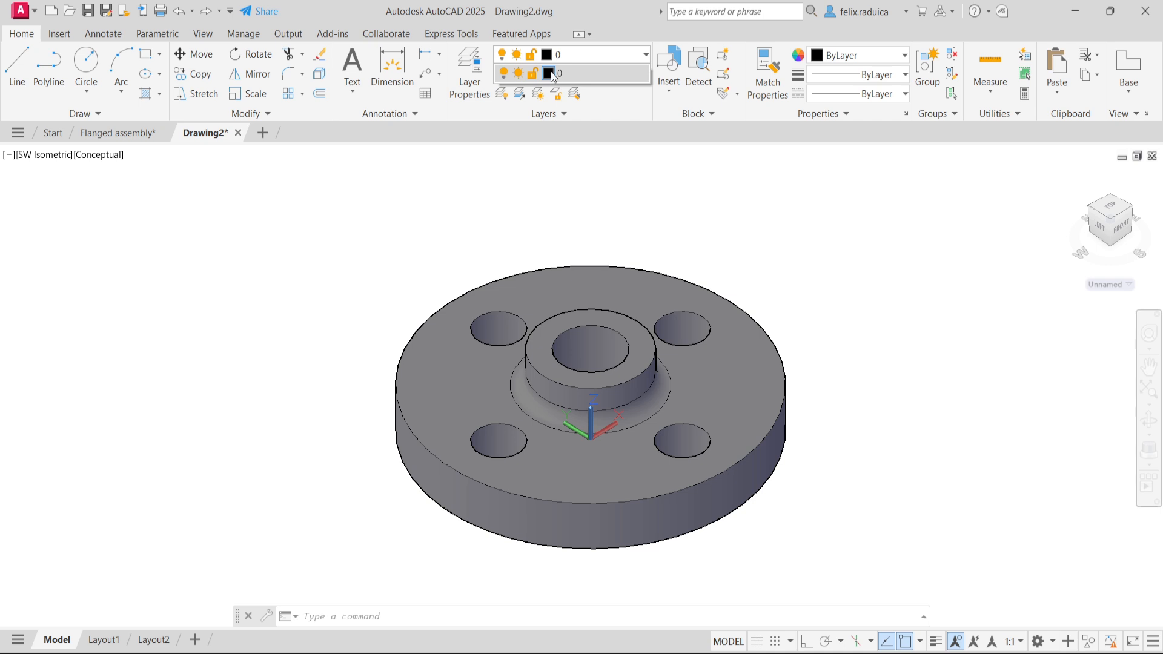
{"action": "left_click", "coordinate": [550, 79]}
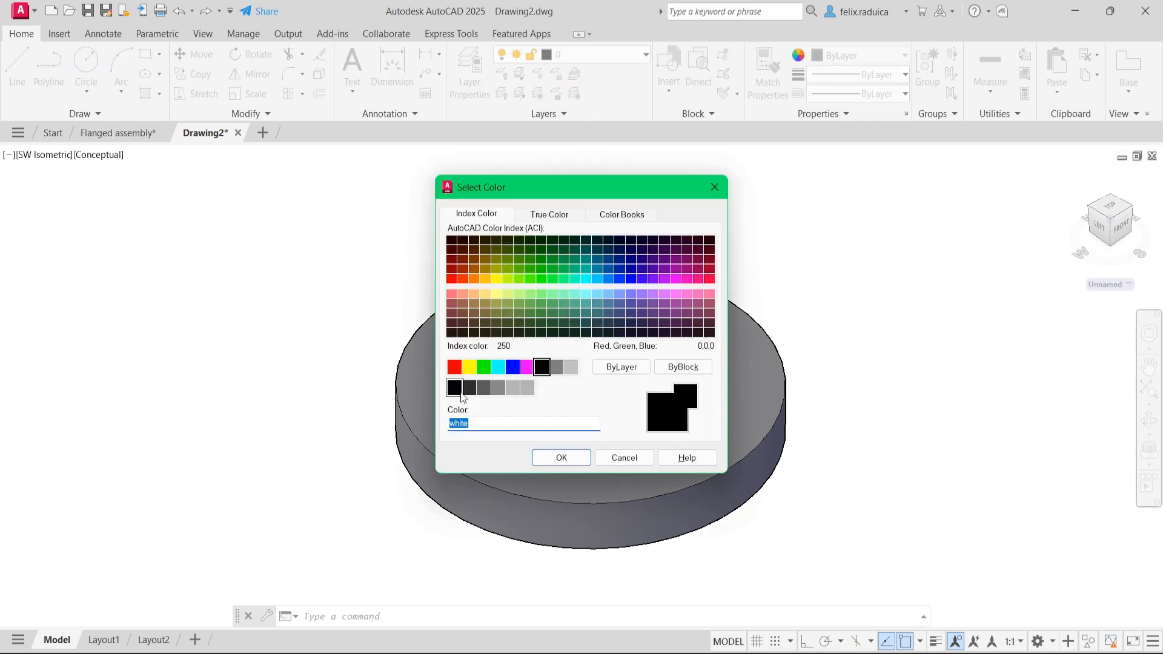
{"action": "left_click", "coordinate": [484, 367]}
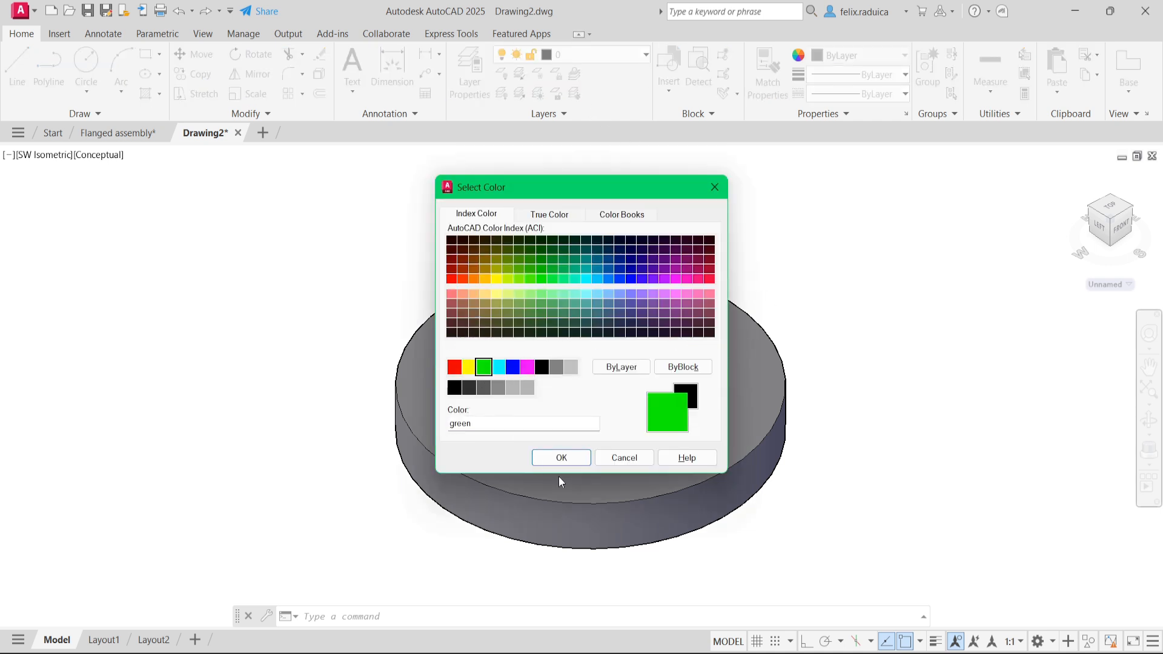
{"action": "left_click", "coordinate": [559, 459]}
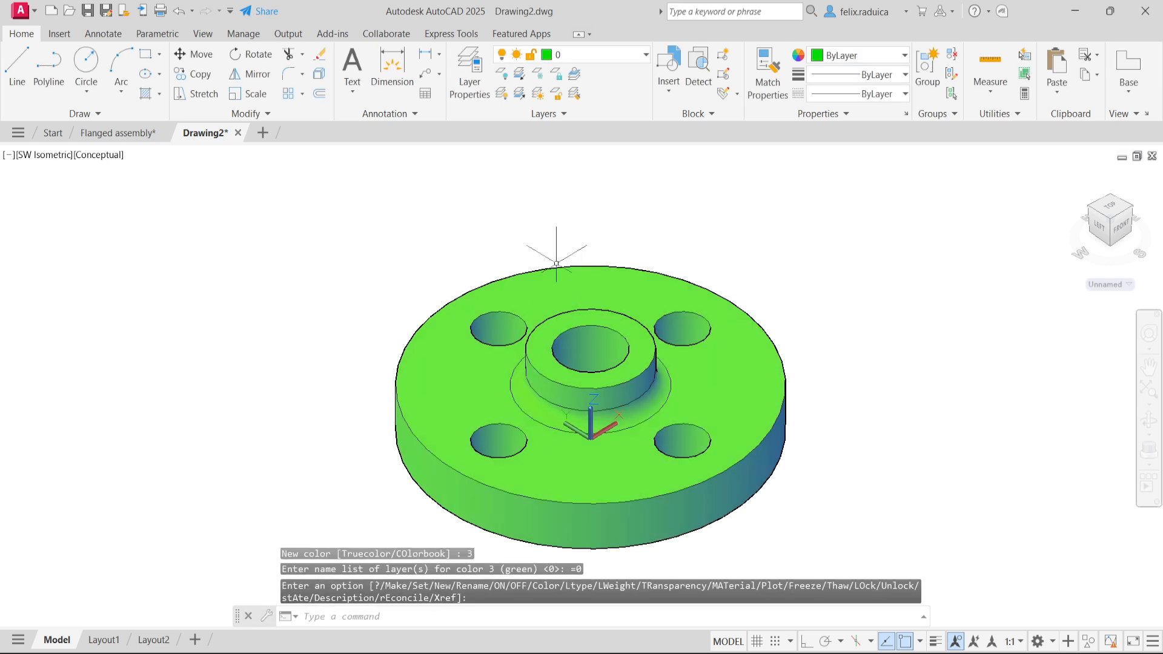
{"action": "key", "text": "Escape"}
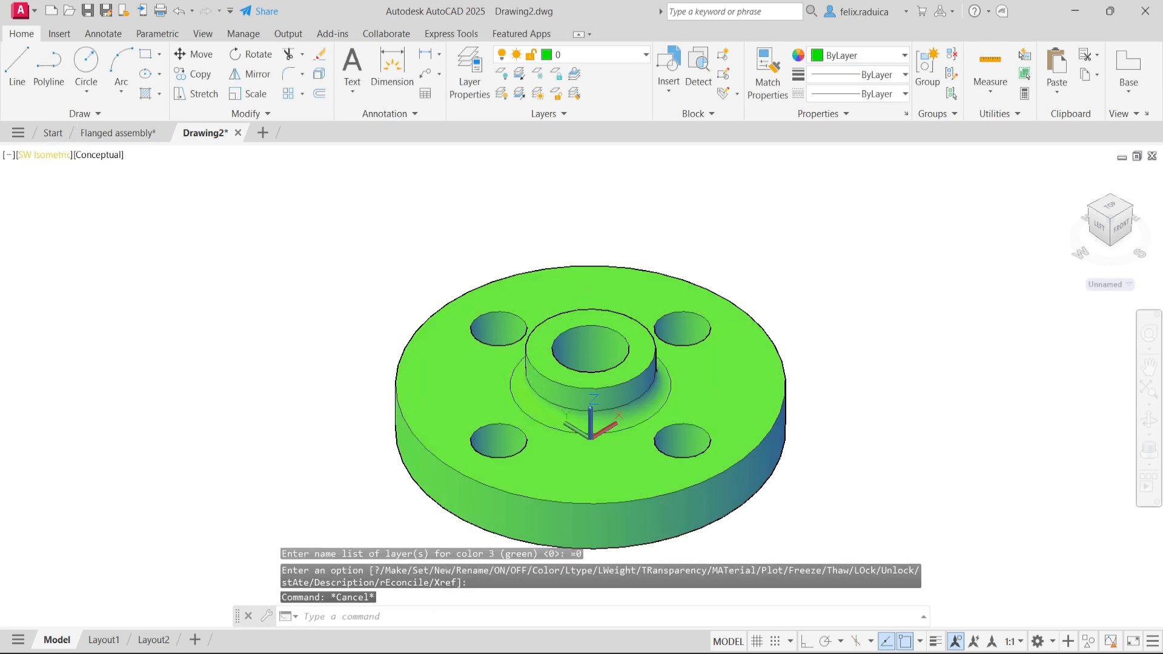
Step: Switch the flange's display to the 2D Wireframe visual style
{"action": "left_click", "coordinate": [89, 155]}
{"action": "key", "text": "Escape"}
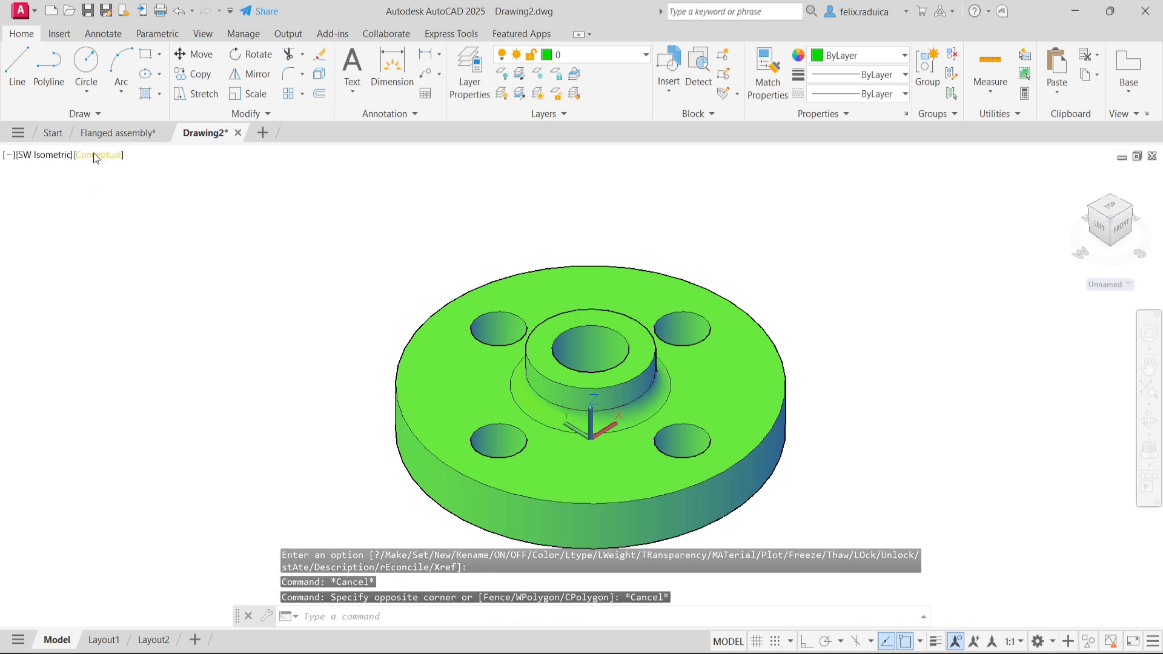
{"action": "left_click", "coordinate": [97, 155]}
{"action": "left_click", "coordinate": [145, 195]}
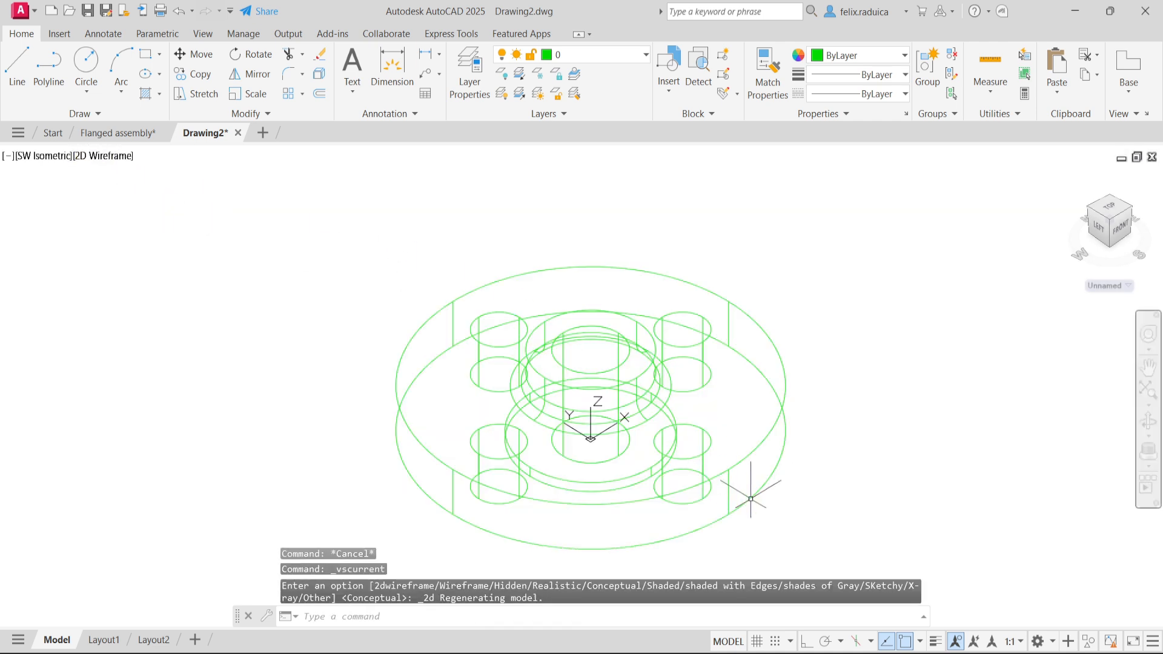